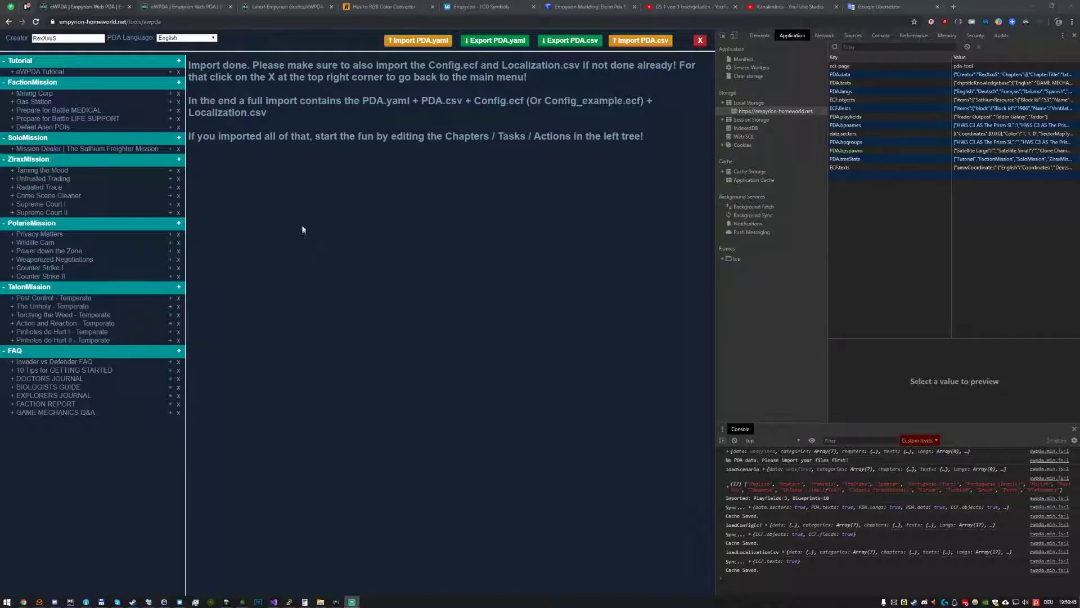
# Step: Collapse the FAQ, TalonMission, PolarisMission, ZiraxMission and SoloMission categories in the chapter tree
pyautogui.click(85, 351)
pyautogui.click(80, 287)
pyautogui.click(78, 225)
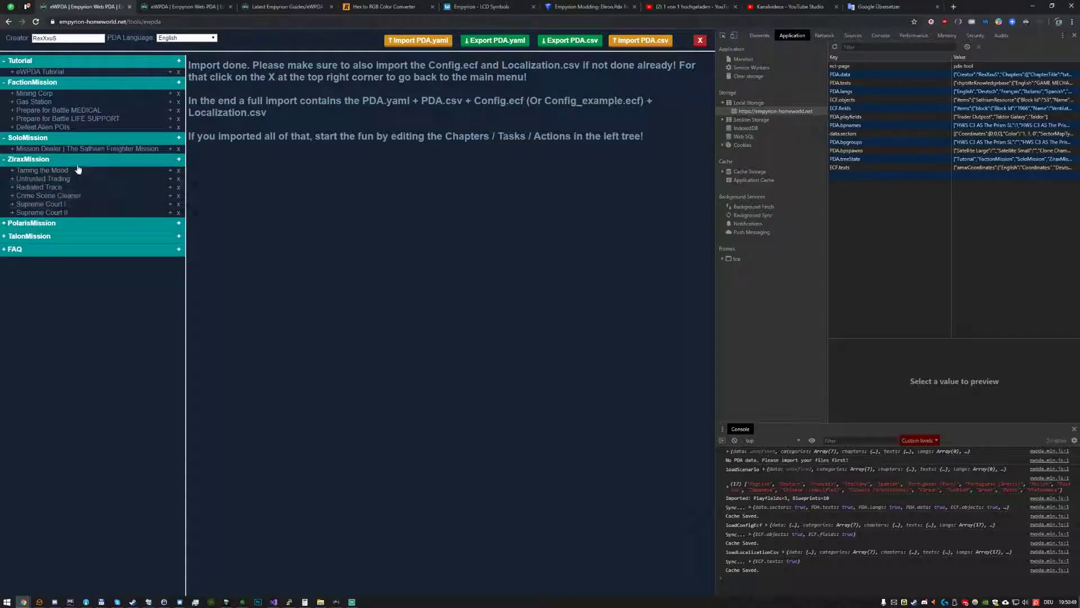
pyautogui.click(68, 159)
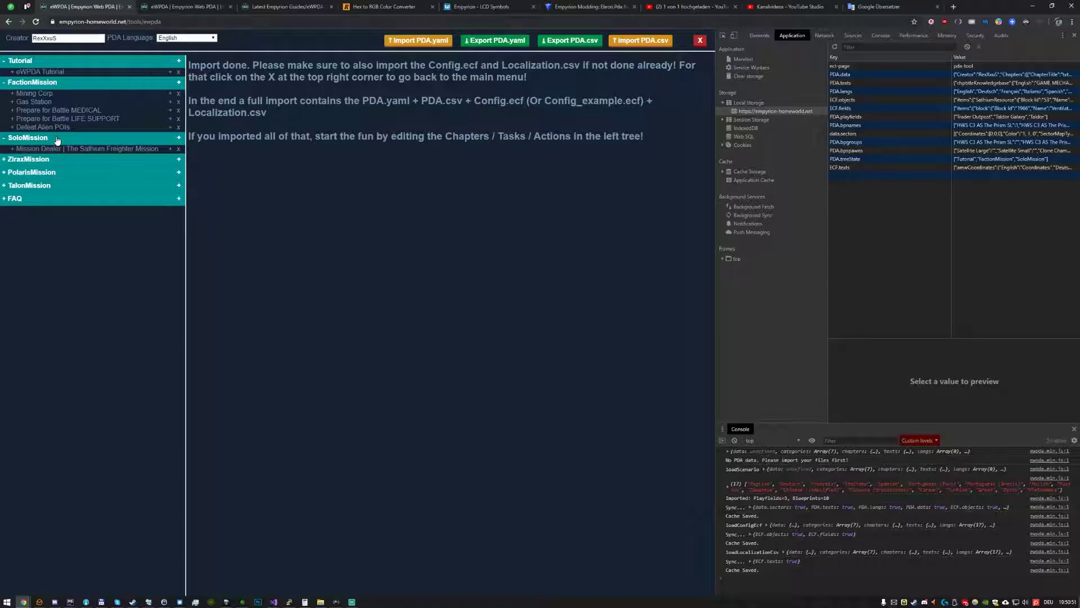
pyautogui.click(57, 137)
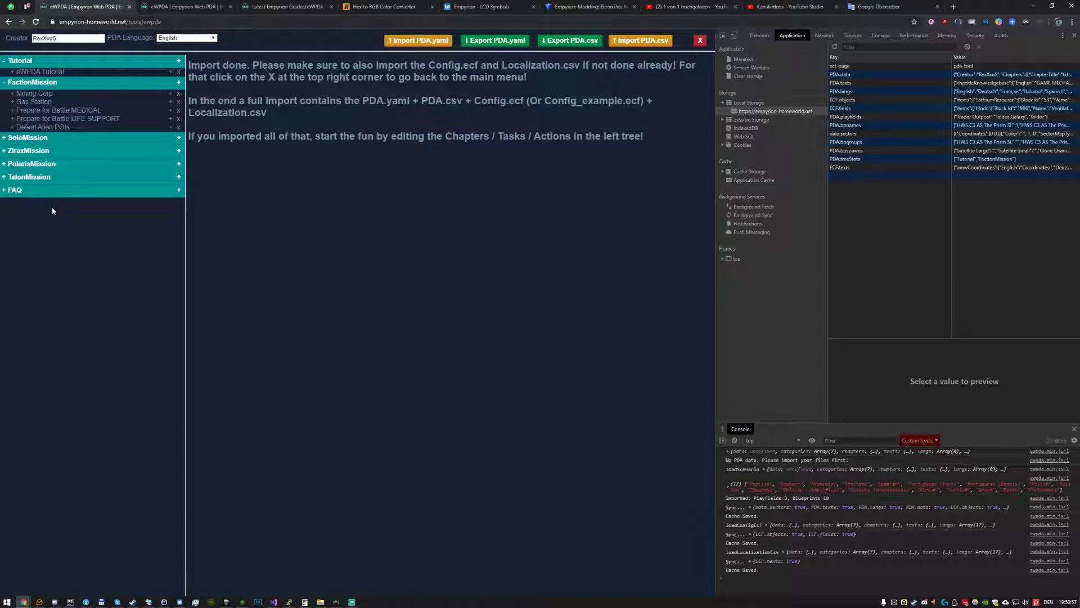
# Step: Open the Mining Corp chapter in FactionMission and its Mining Corp task to examine their settings and the nested actions
pyautogui.click(35, 95)
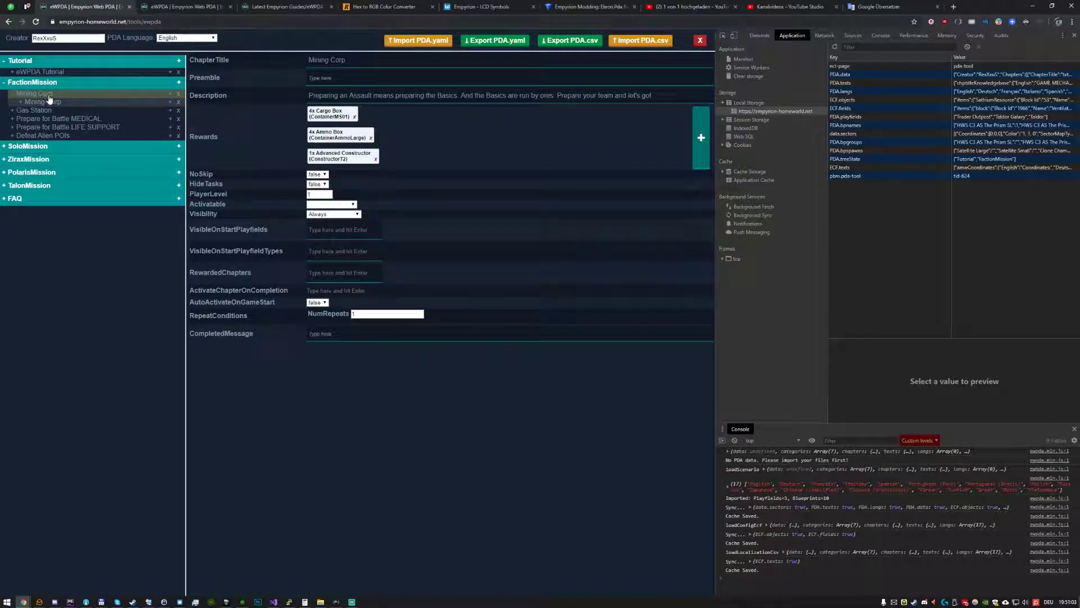
pyautogui.click(50, 103)
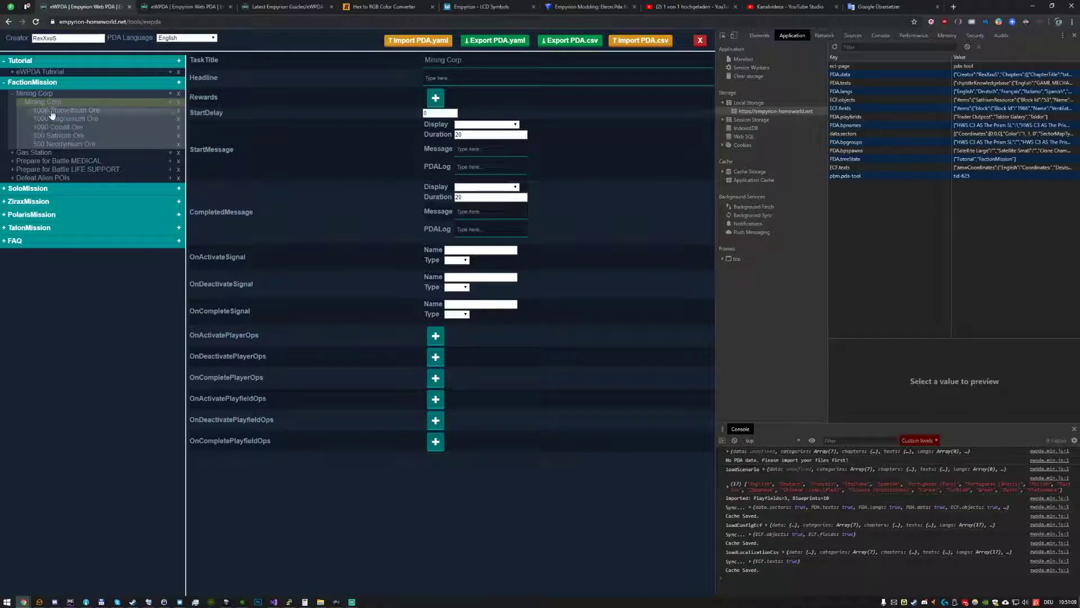
pyautogui.click(22, 103)
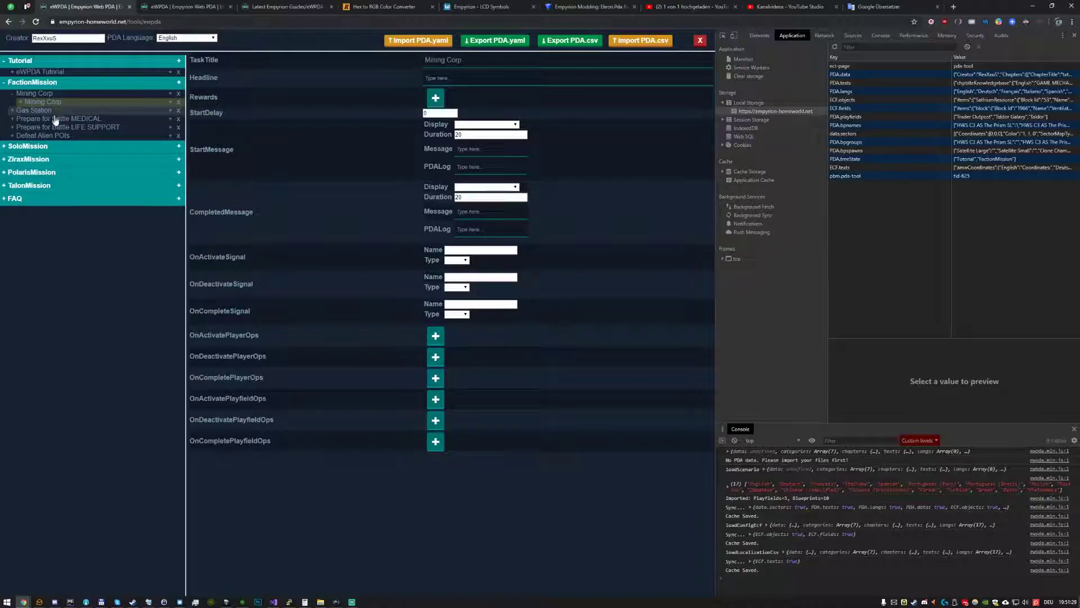
pyautogui.click(22, 104)
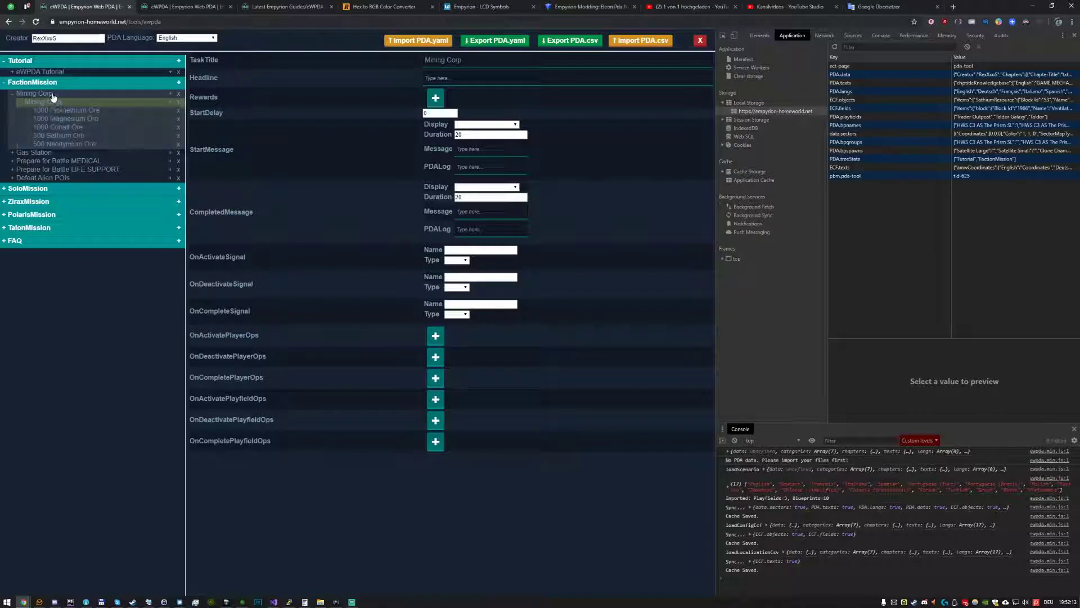
# Step: Add a new chapter to SoloMission, with a new task in it and a new action in that task
pyautogui.click(179, 189)
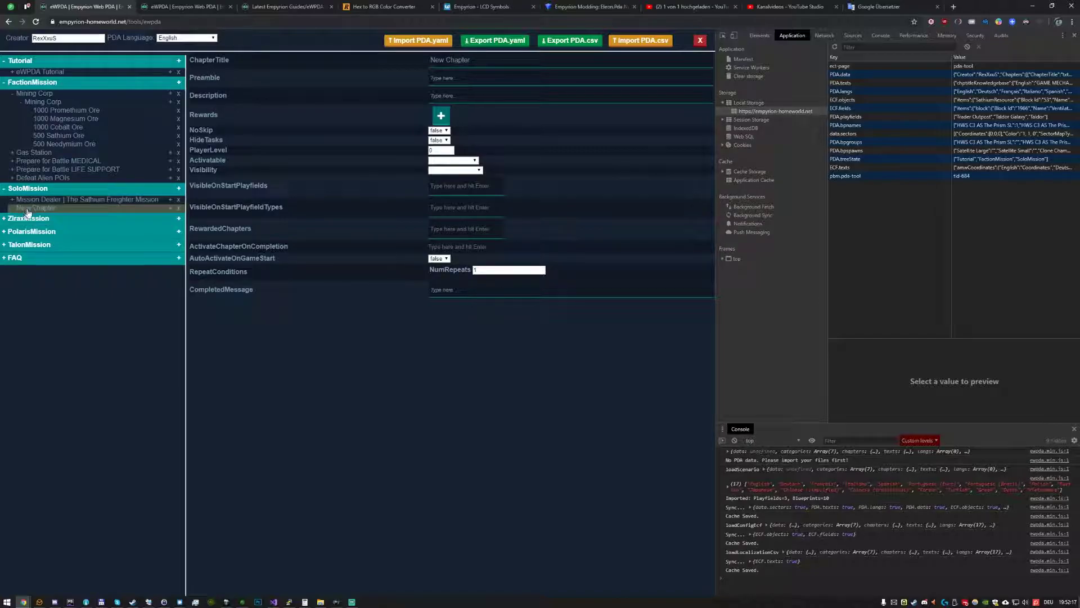
pyautogui.click(170, 208)
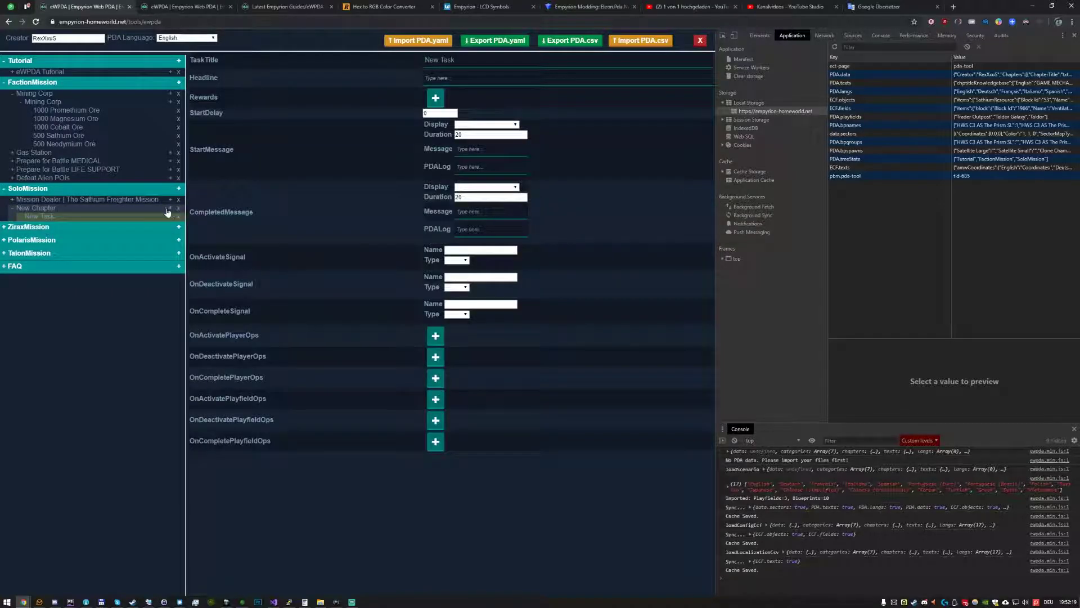
pyautogui.click(171, 217)
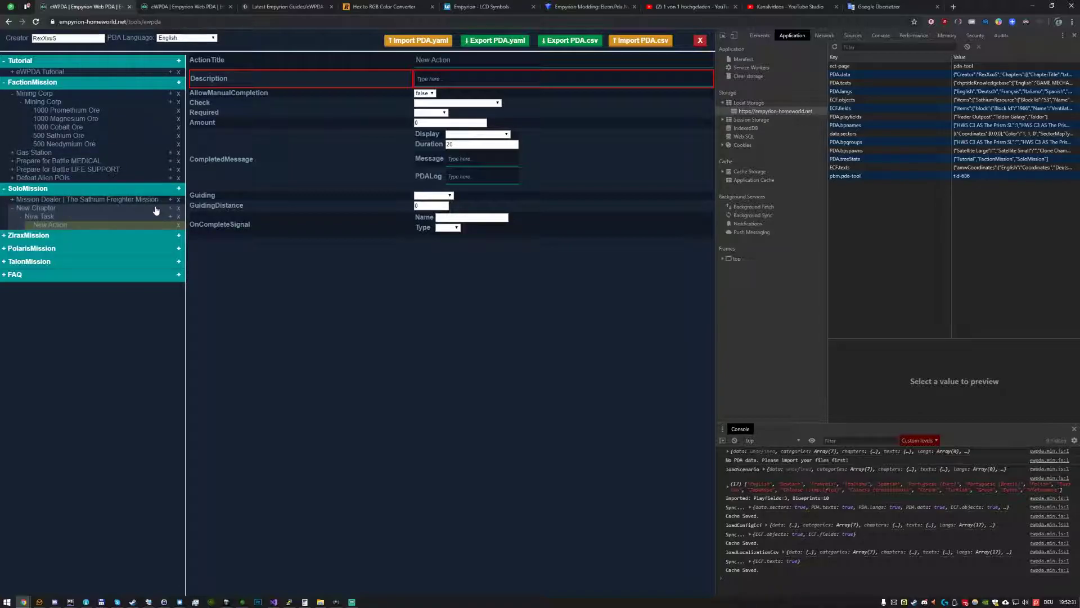
# Step: Delete the new chapter from SoloMission, including its task and action
pyautogui.click(178, 207)
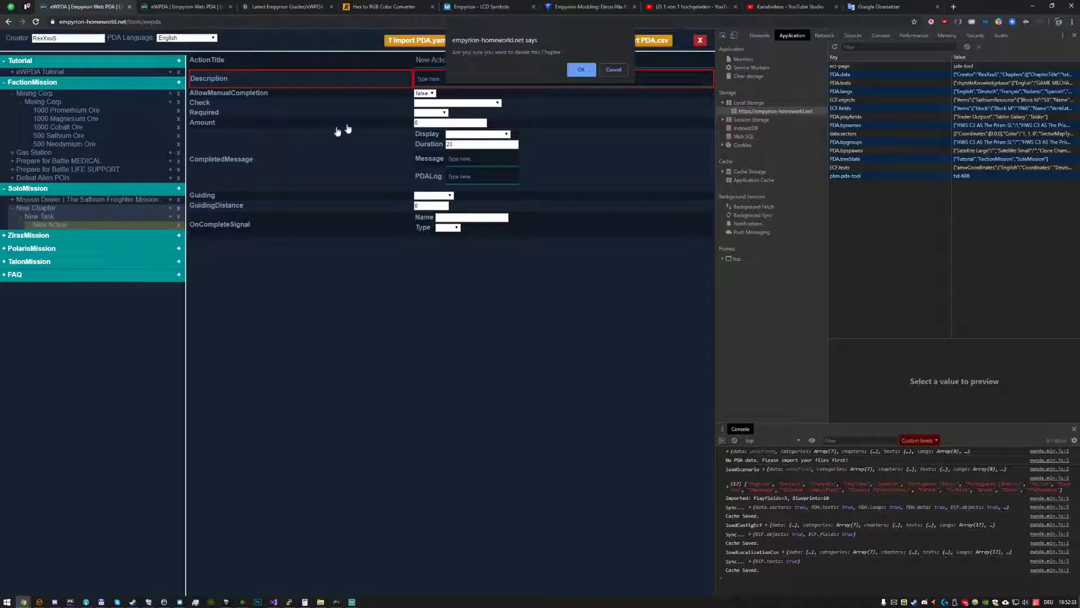
pyautogui.click(583, 70)
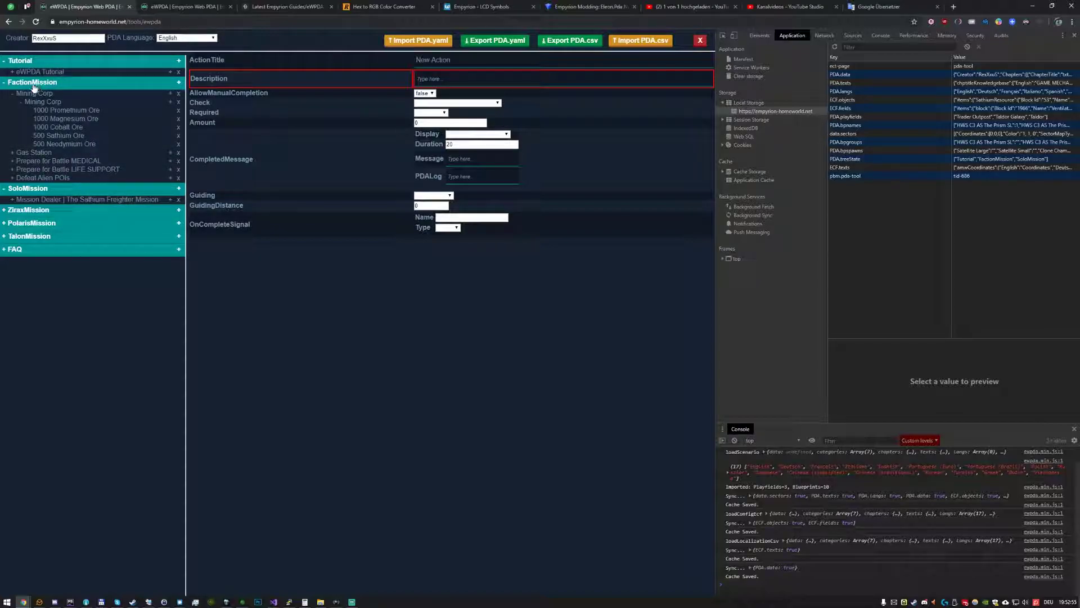
# Step: Move the Mining Corp chapter lower within FactionMission and return it to the first place
pyautogui.click(17, 95)
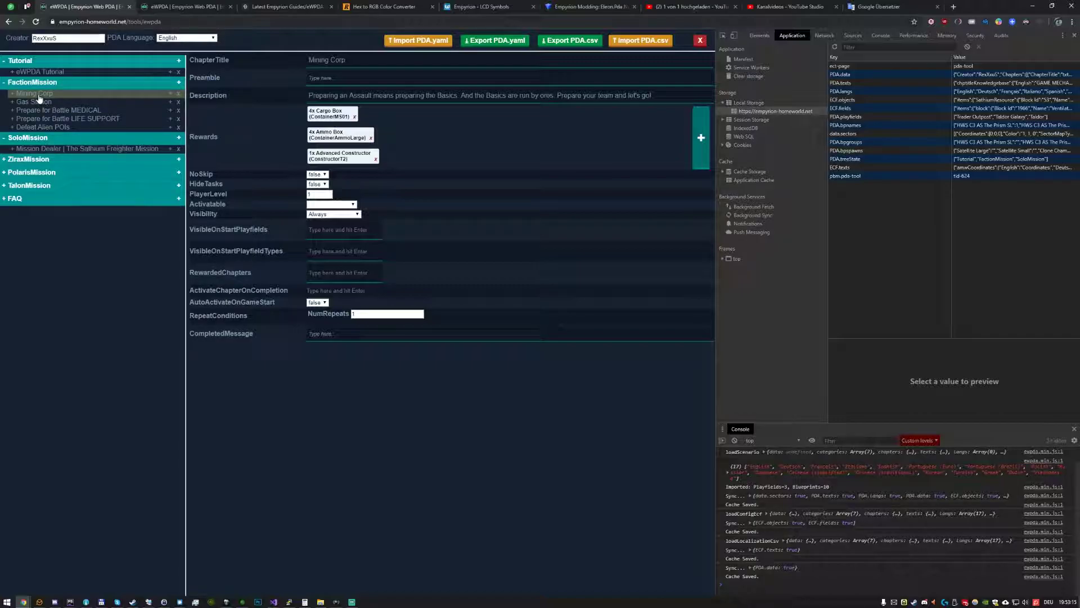
pyautogui.moveTo(67, 95); pyautogui.dragTo(56, 119)
pyautogui.moveTo(52, 116)
pyautogui.mouseDown()
pyautogui.moveTo(42, 94)
pyautogui.moveTo(56, 96)
pyautogui.mouseUp()
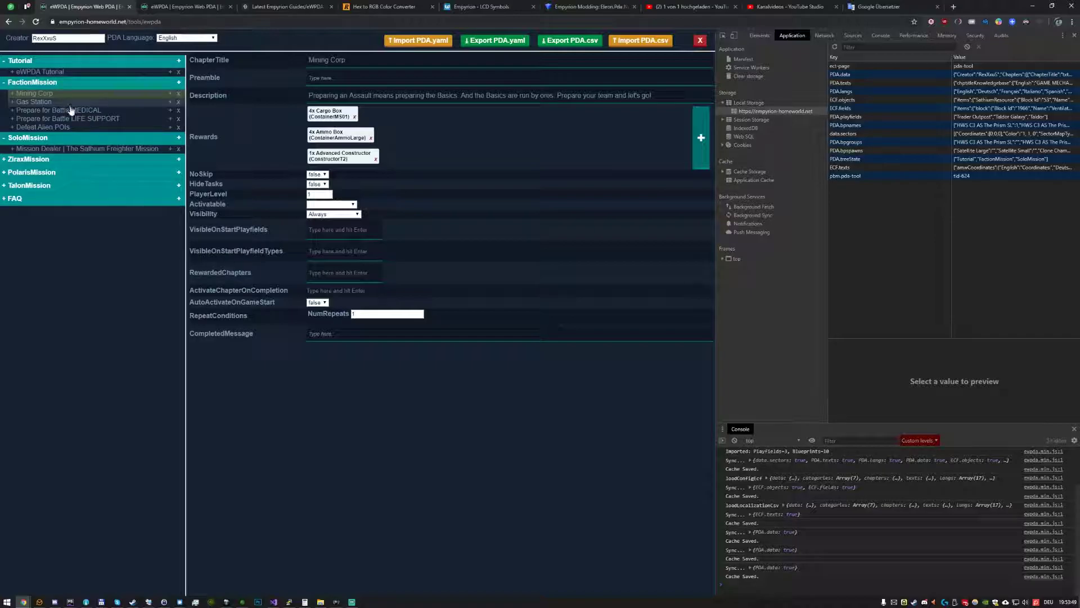
pyautogui.click(51, 94)
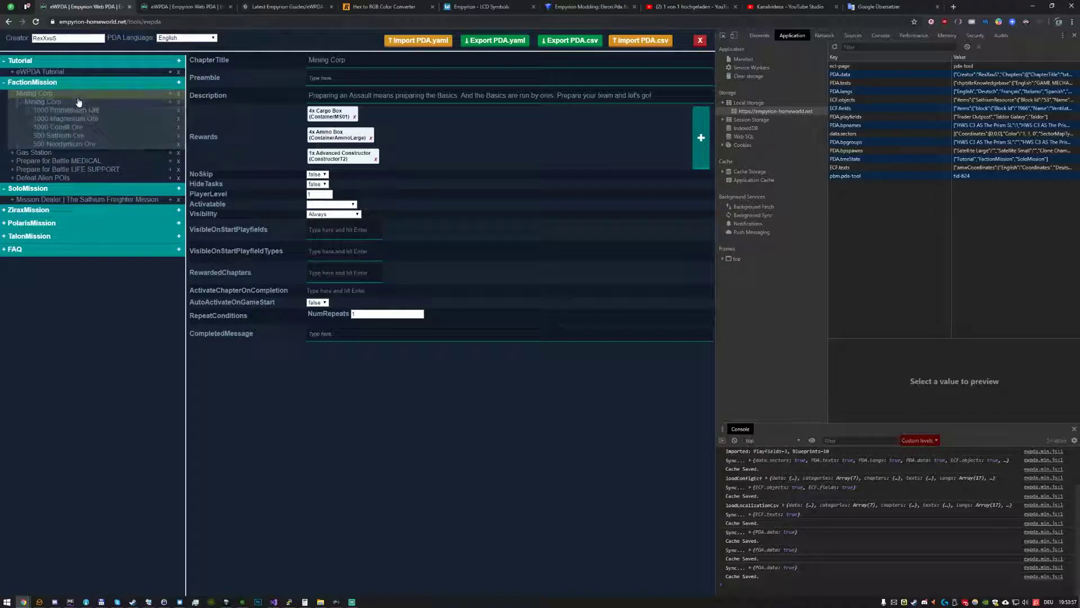
pyautogui.click(42, 94)
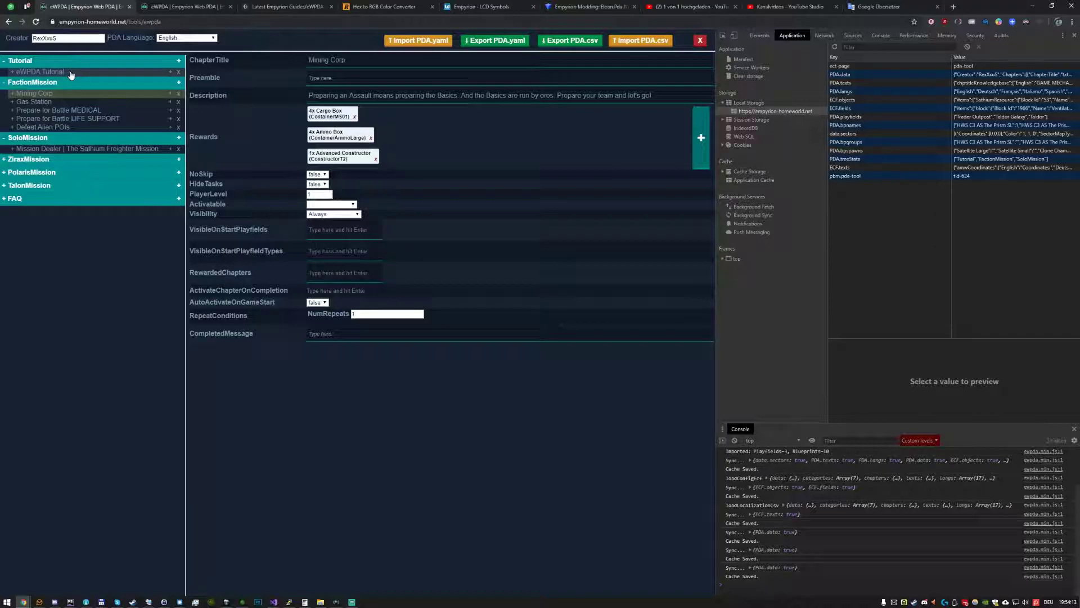
# Step: Copy the eWPDA Tutorial chapter into FactionMission and place the copy above Mining Corp
pyautogui.moveTo(71, 75); pyautogui.dragTo(82, 117)
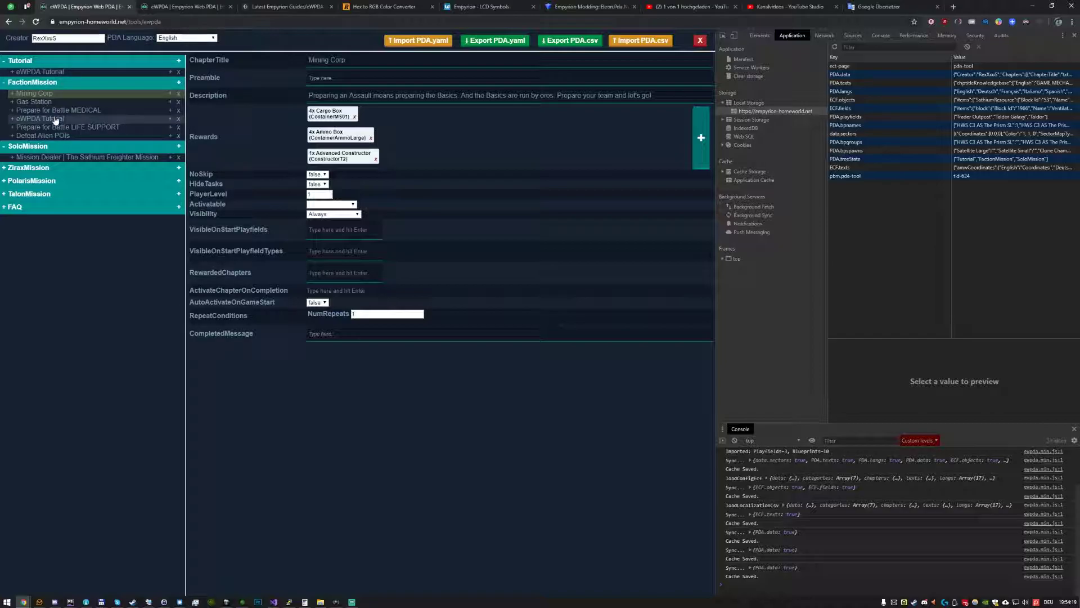
pyautogui.click(55, 119)
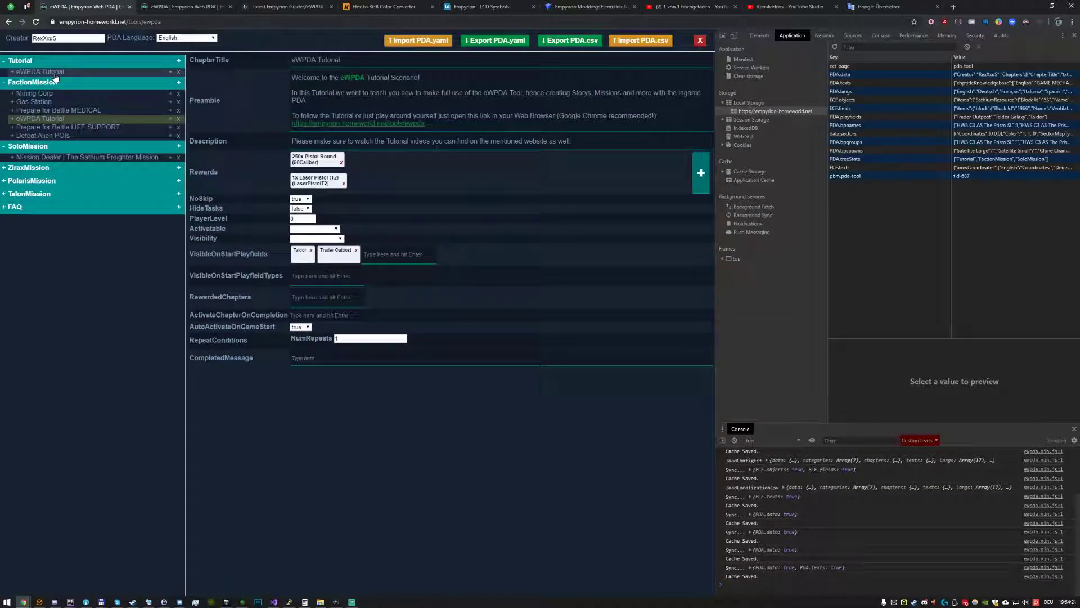
pyautogui.moveTo(59, 121); pyautogui.dragTo(52, 100)
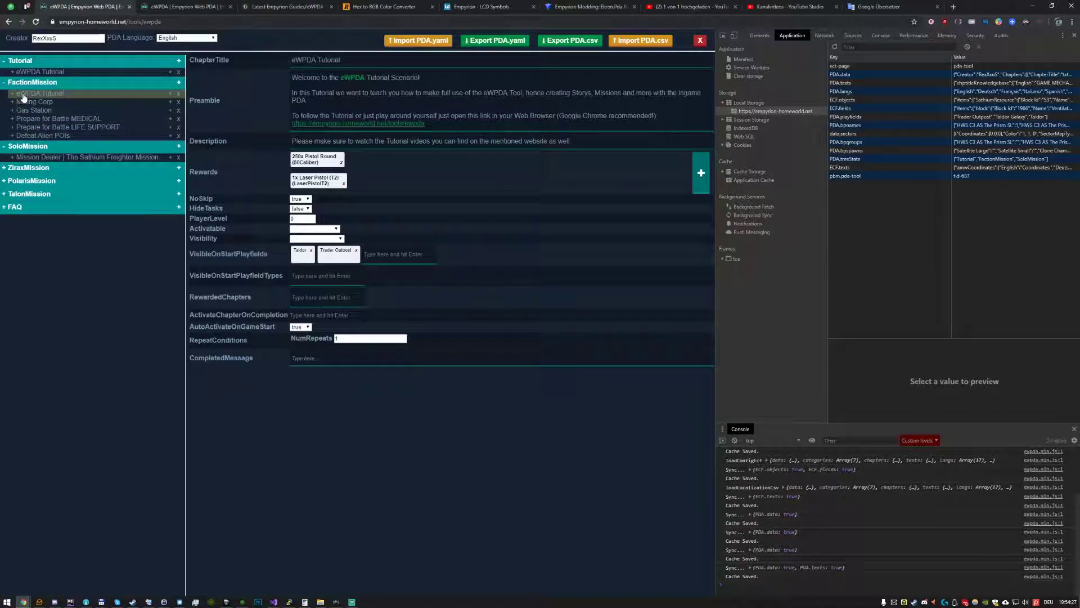
pyautogui.click(39, 72)
pyautogui.moveTo(64, 99); pyautogui.dragTo(106, 96)
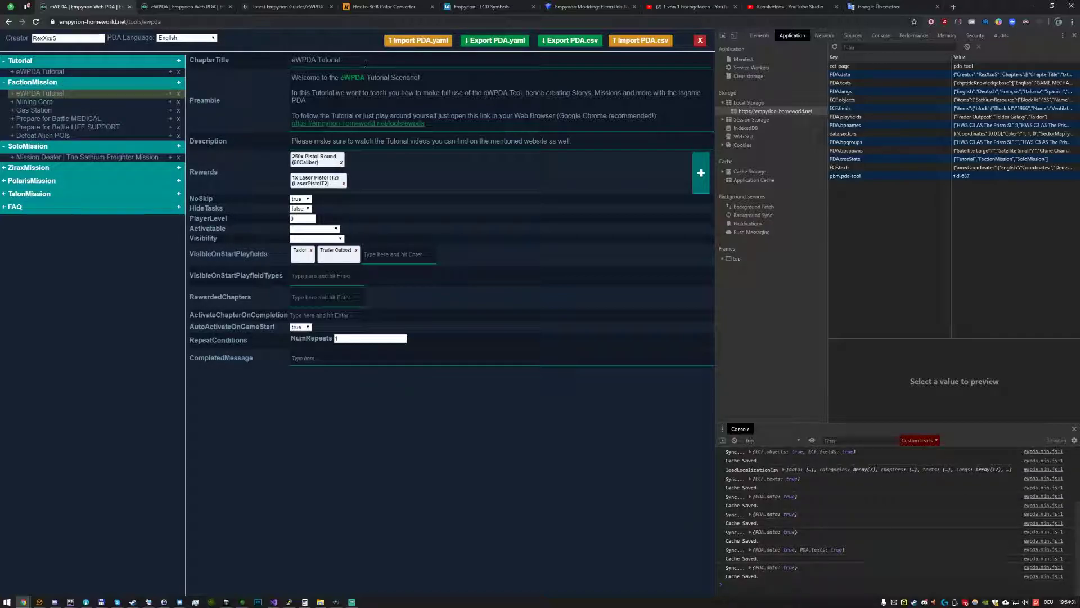
# Step: Retitle the chapter copy in FactionMission to eWPDA Tutorial2 and the original in Tutorial to eWPDA Tutorial1
pyautogui.click(343, 60)
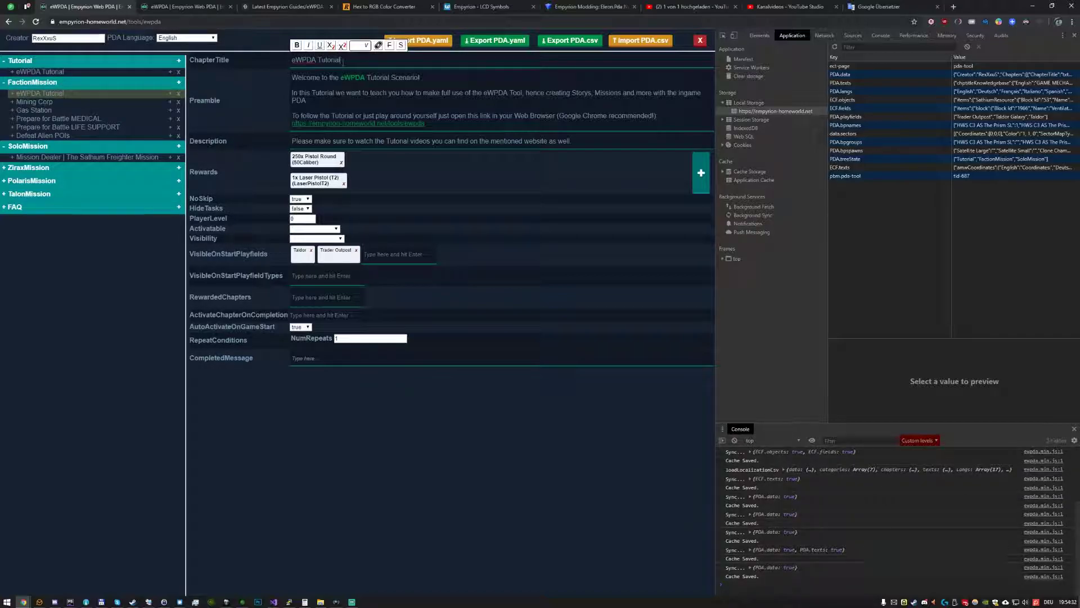
pyautogui.click(62, 72)
pyautogui.write('1')
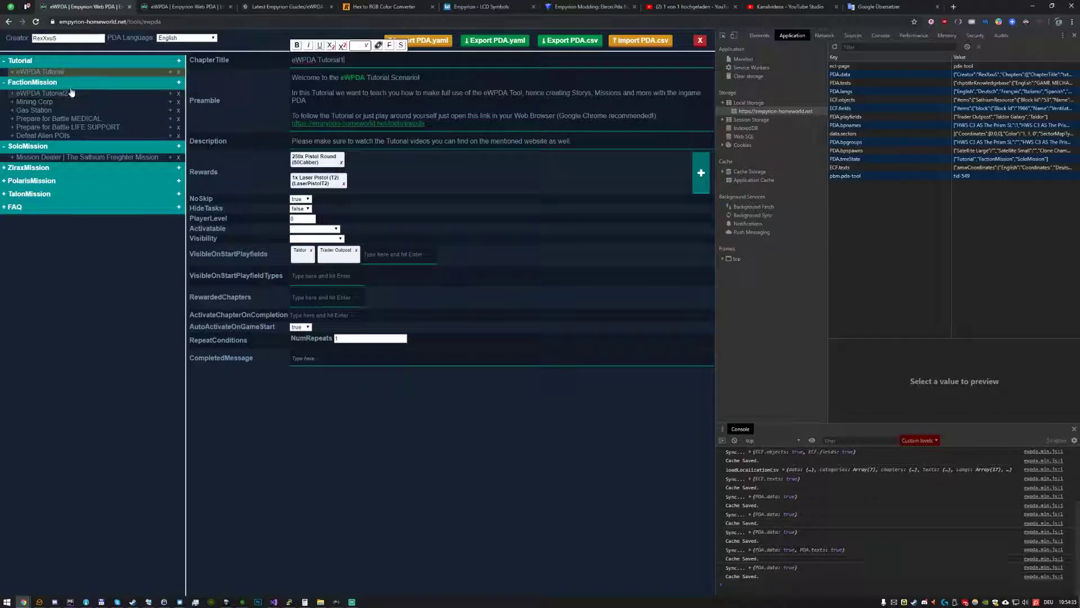
# Step: Open the eWPDA Tutorial2 chapter in FactionMission and examine the tasks copied with it
pyautogui.click(42, 92)
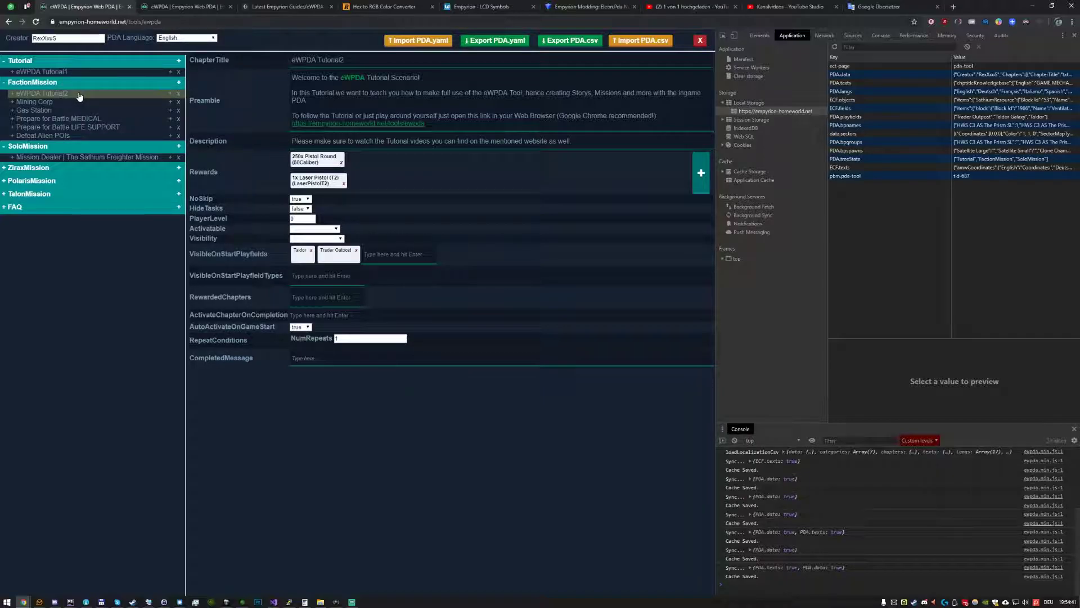
pyautogui.click(79, 97)
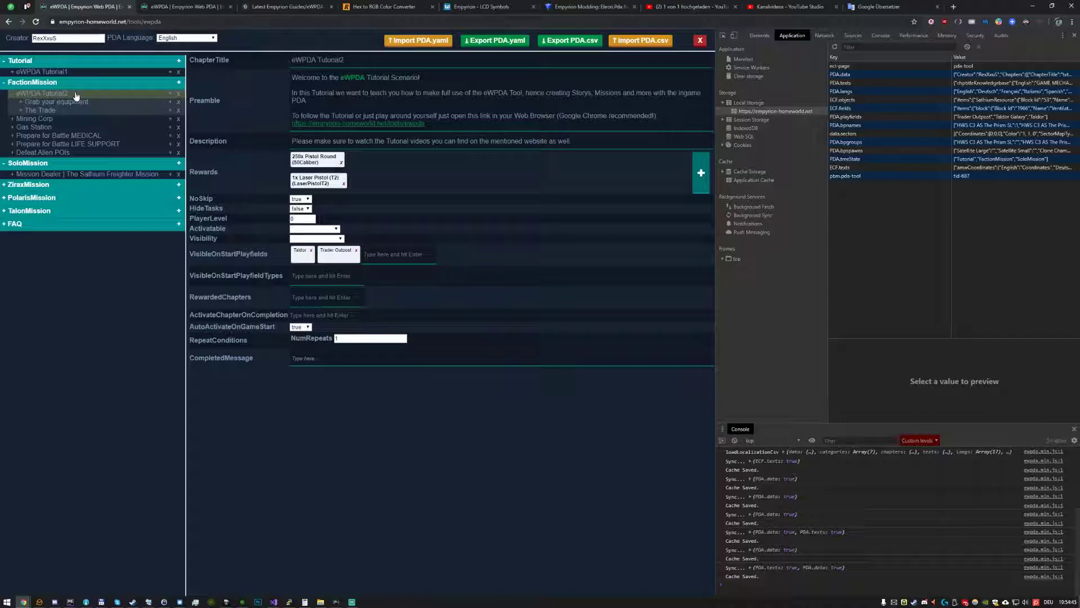
pyautogui.click(71, 94)
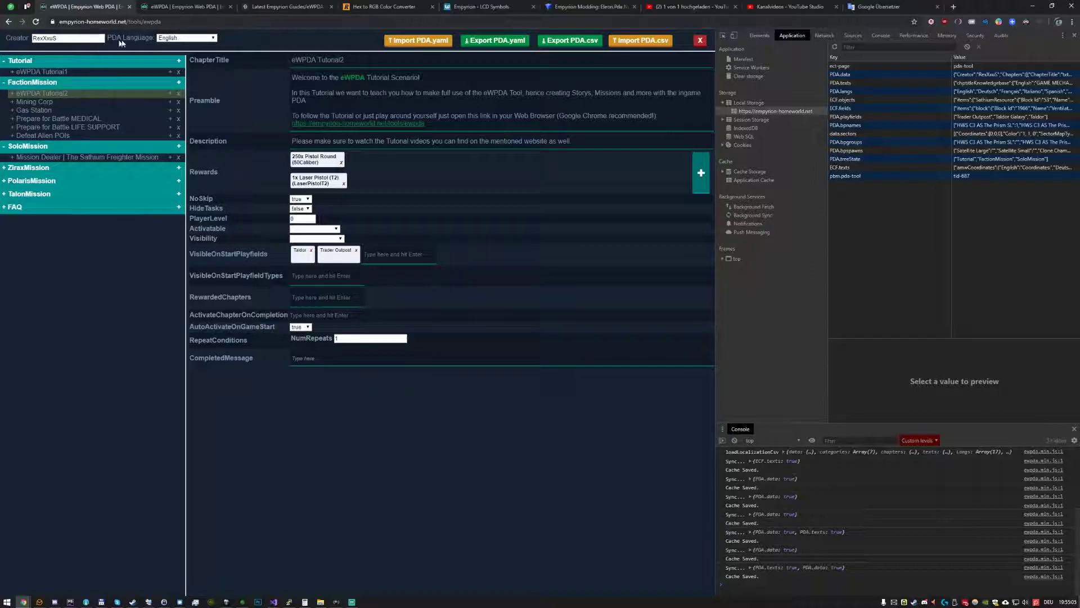
# Step: Delete the eWPDA Tutorial2 chapter from FactionMission and retitle the remaining chapter in Tutorial to eWPDA Tutorial
pyautogui.click(179, 95)
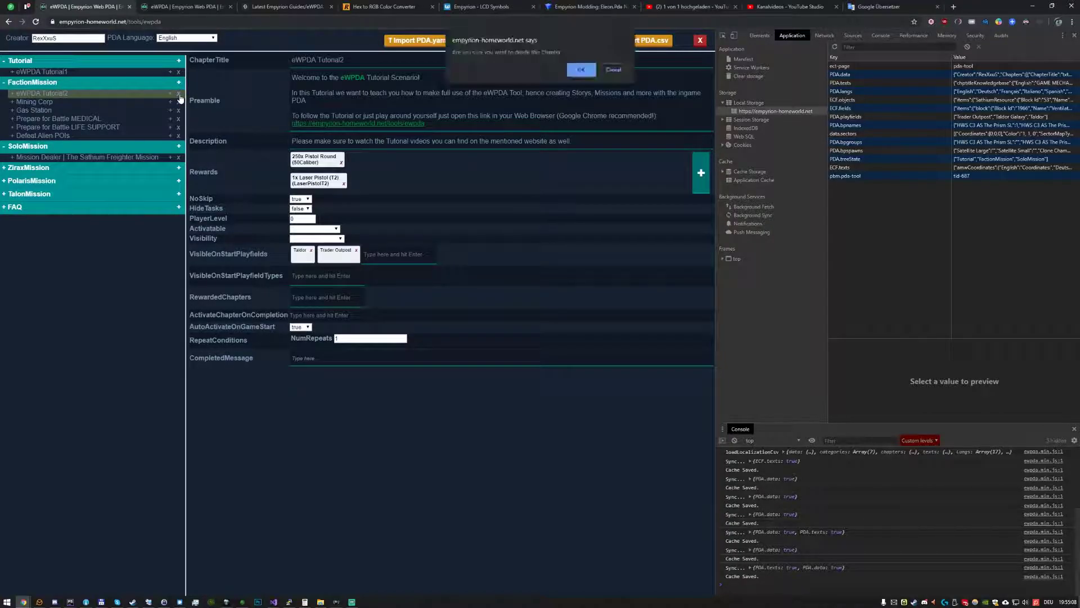
pyautogui.click(583, 69)
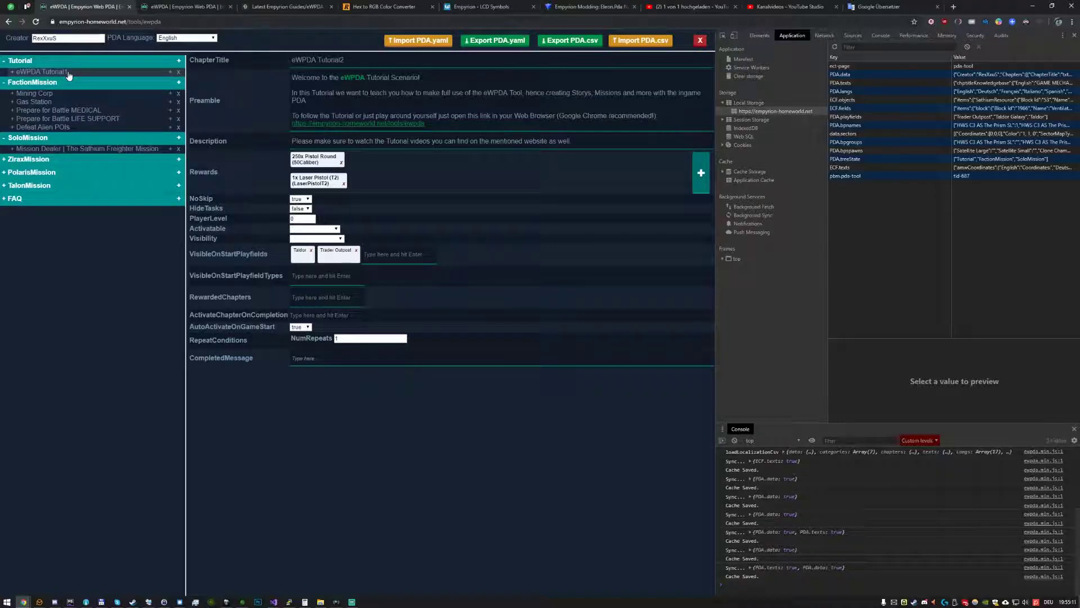
pyautogui.click(337, 67)
pyautogui.click(318, 86)
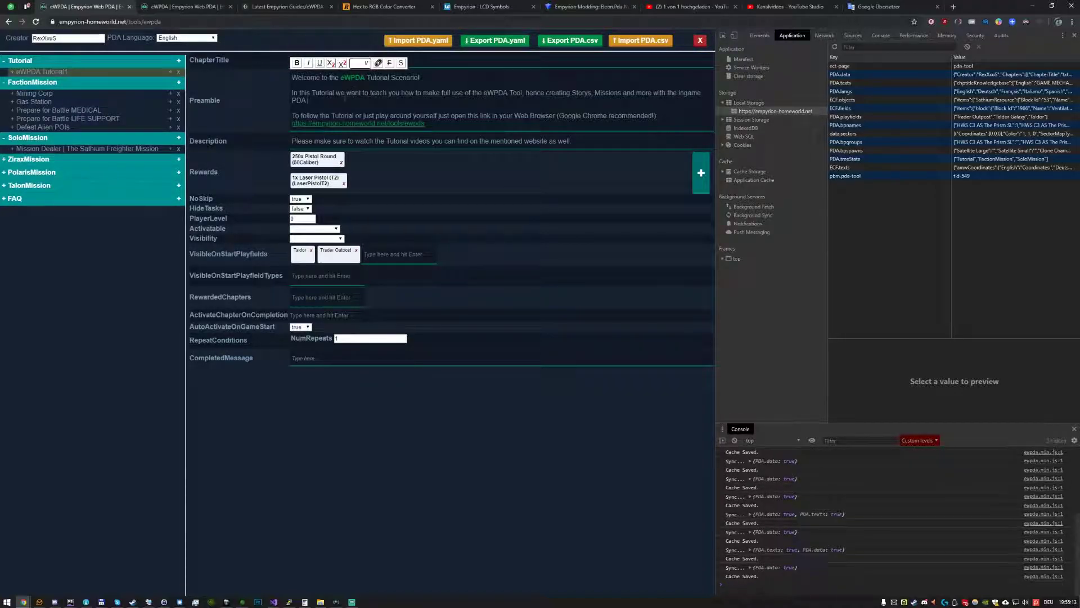
# Step: Open the Mining Corp chapter and reload the page to check which entry stays selected
pyautogui.click(25, 93)
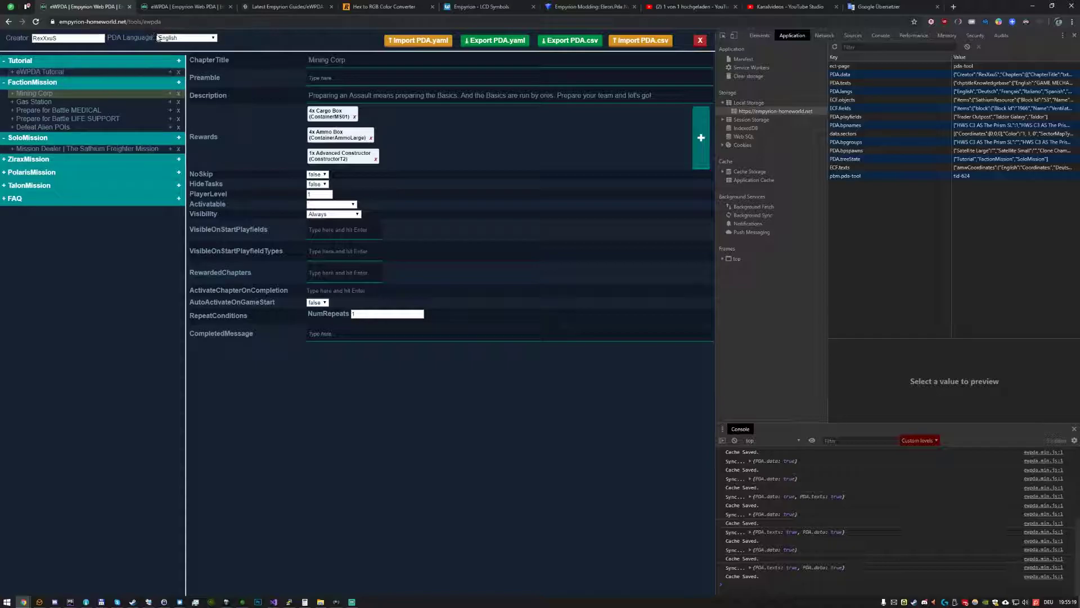
pyautogui.click(169, 22)
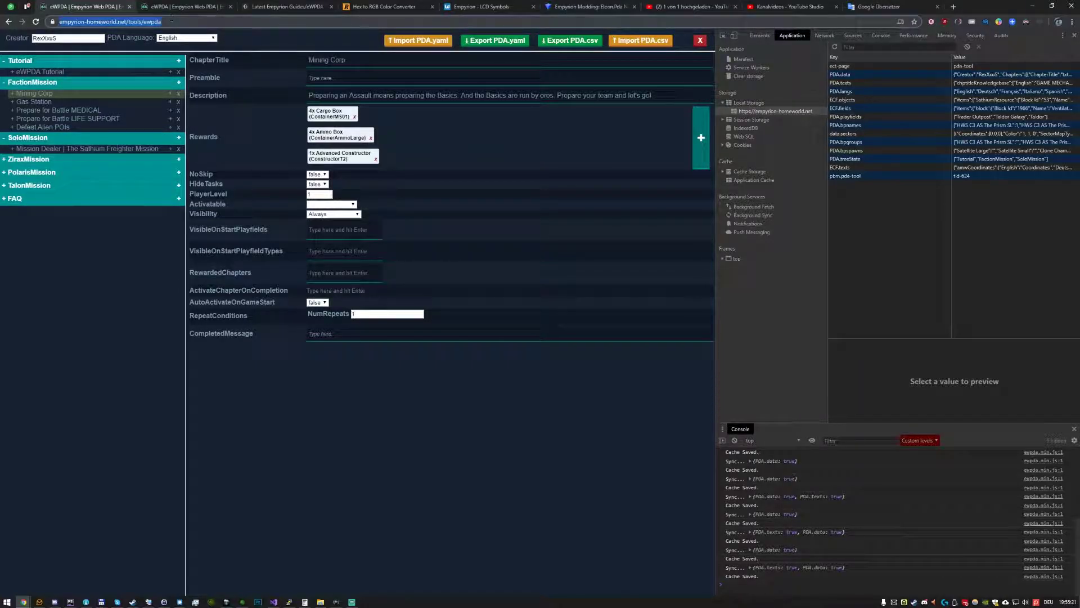
pyautogui.press('Return')
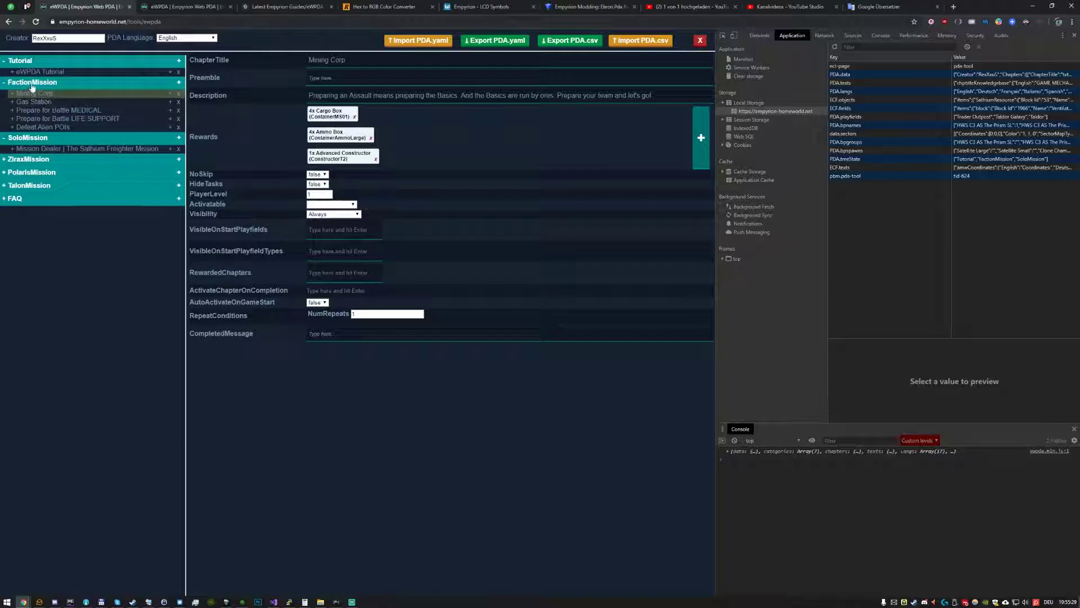
# Step: Collapse the SoloMission and FactionMission categories
pyautogui.click(48, 141)
pyautogui.click(52, 84)
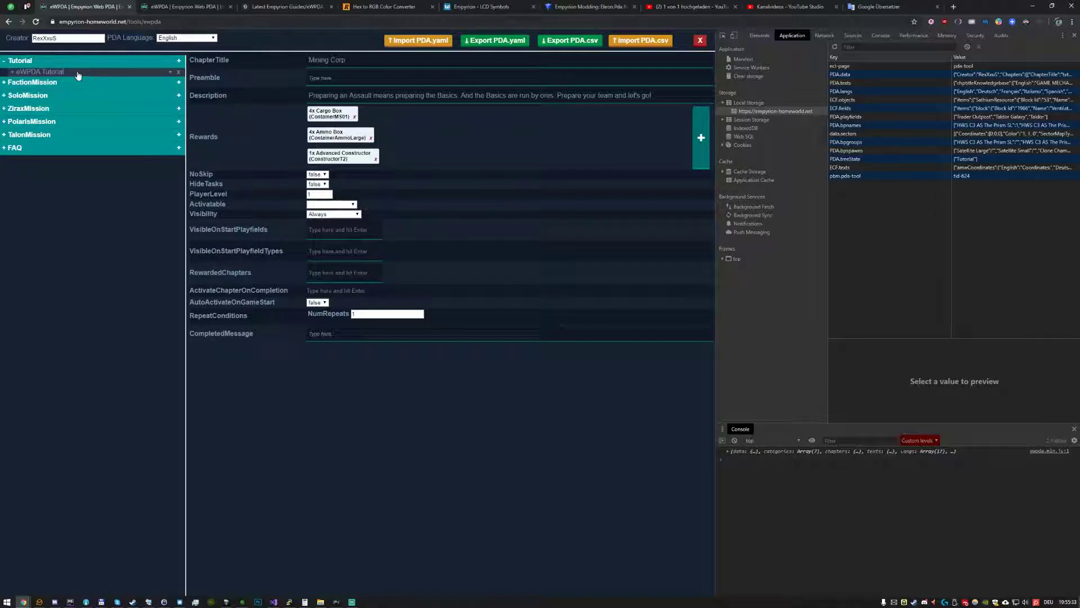
# Step: Open the Make your first sale action under The Trade in eWPDA Tutorial and reload the page
pyautogui.click(78, 72)
pyautogui.click(90, 80)
pyautogui.click(96, 89)
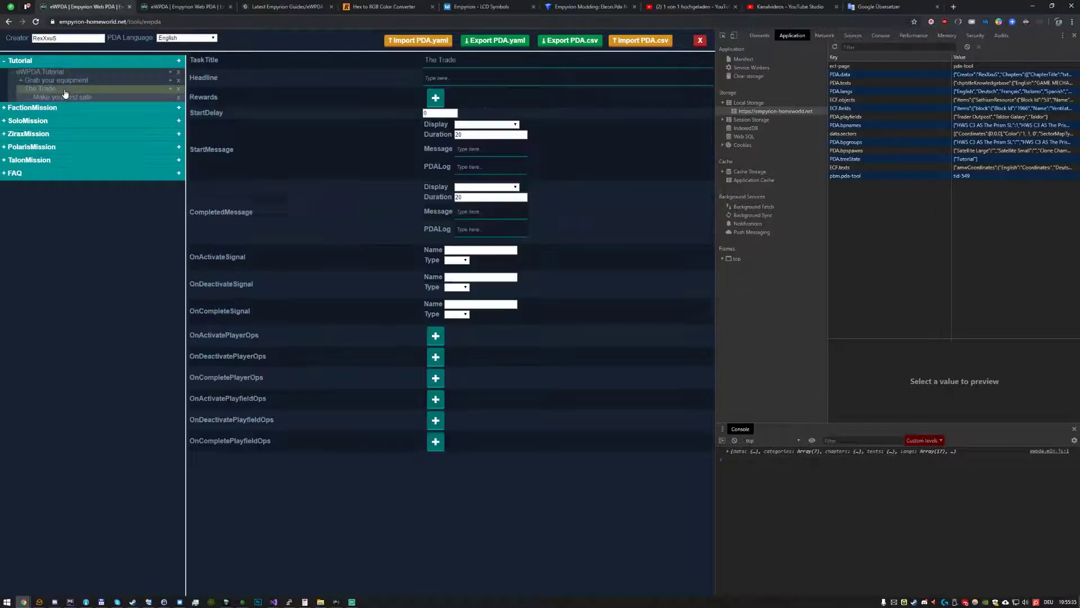
pyautogui.click(85, 97)
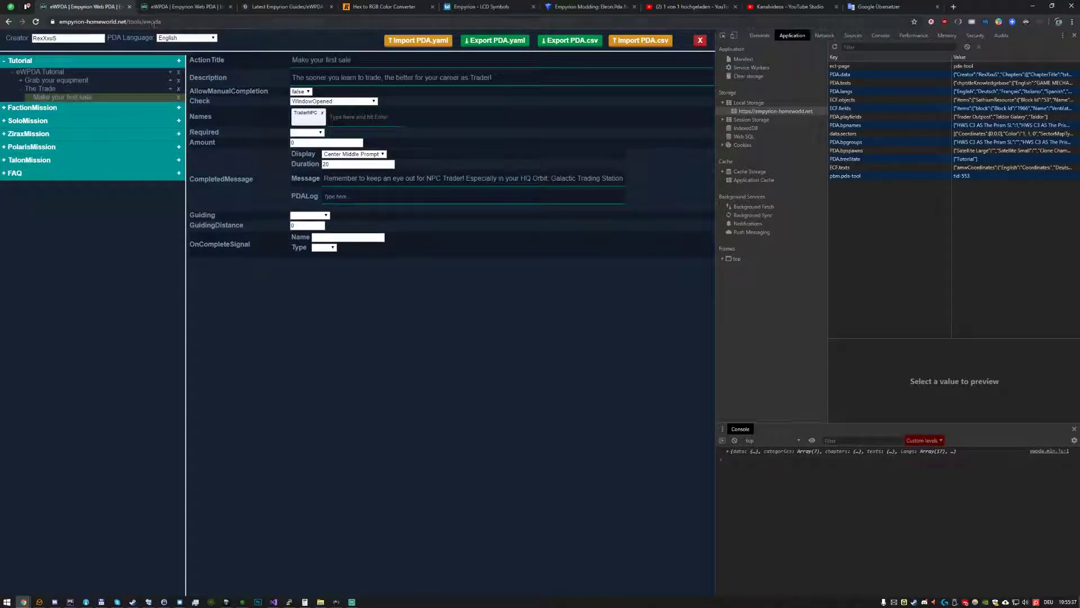
pyautogui.click(110, 21)
pyautogui.press('Return')
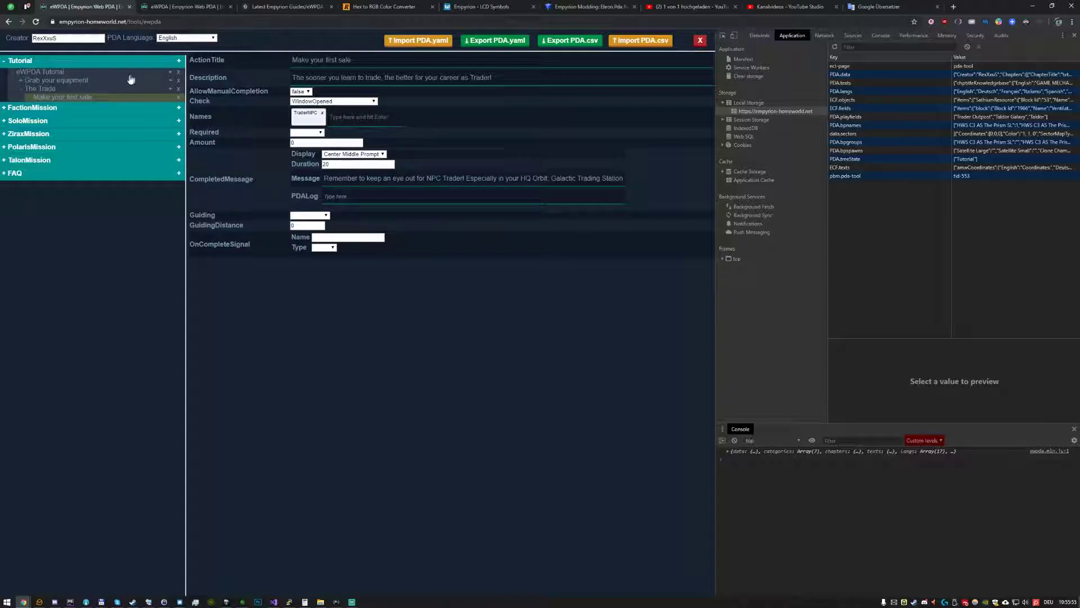
# Step: Open the eWPDA Tutorial chapter, its Grab your equipment task and the Open the Personal Container action to examine their fields
pyautogui.click(54, 75)
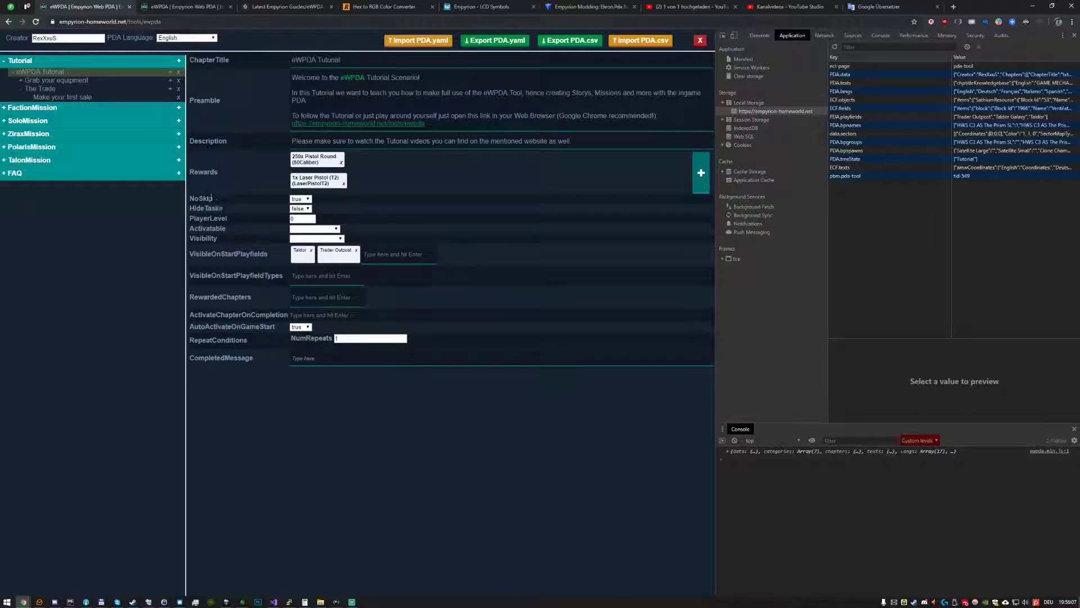
pyautogui.click(41, 82)
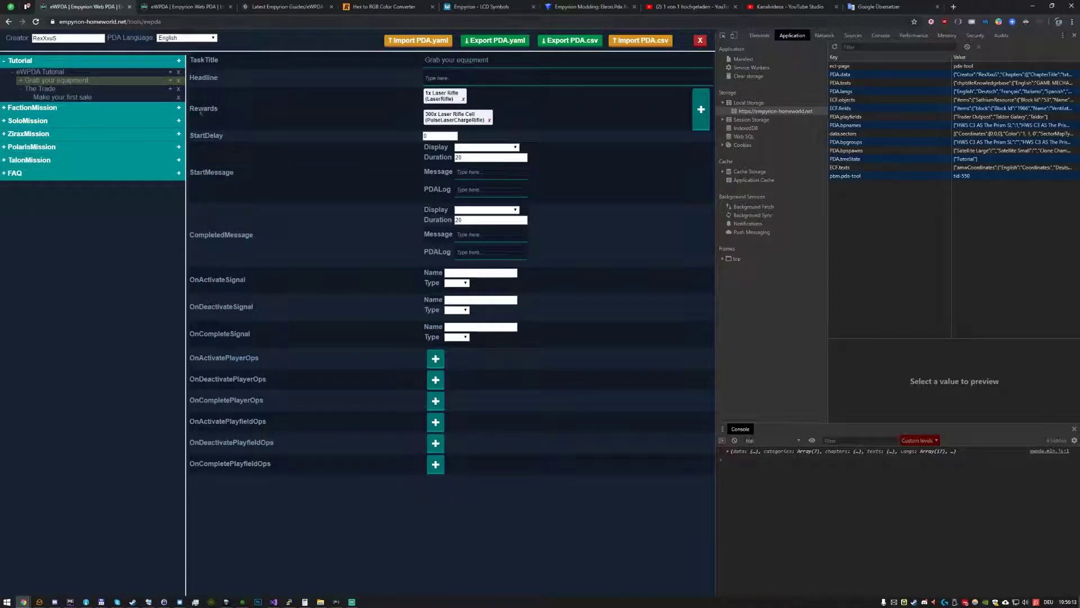
pyautogui.moveTo(57, 81); pyautogui.dragTo(229, 113)
pyautogui.moveTo(56, 80); pyautogui.dragTo(58, 90)
pyautogui.click(66, 89)
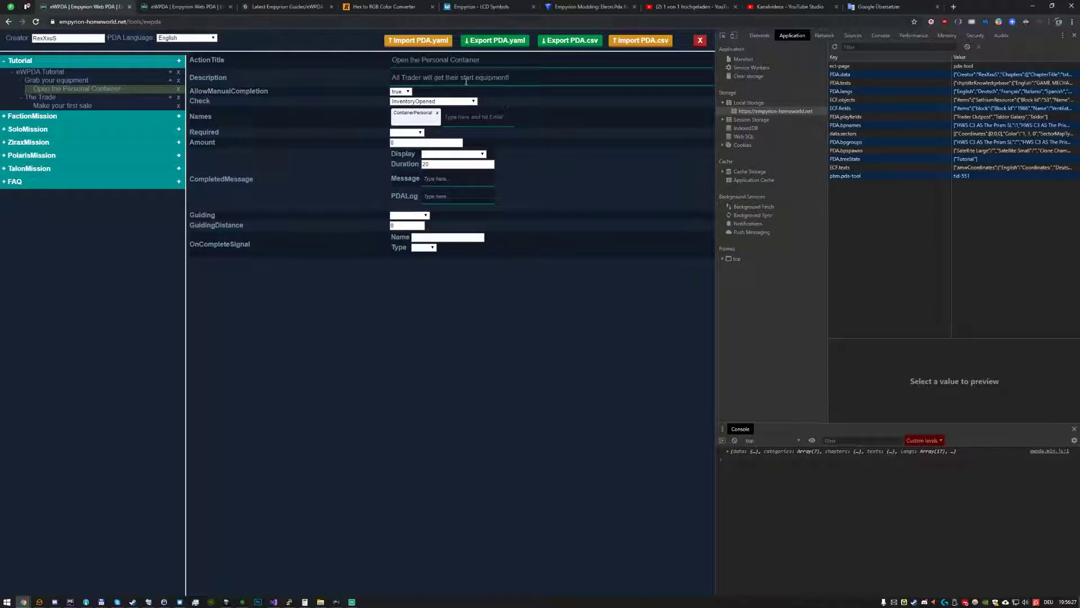
# Step: Browse the available Check types of the Open the Personal Container action and keep InventoryOpened
pyautogui.doubleClick(208, 100)
pyautogui.click(209, 100)
pyautogui.click(411, 102)
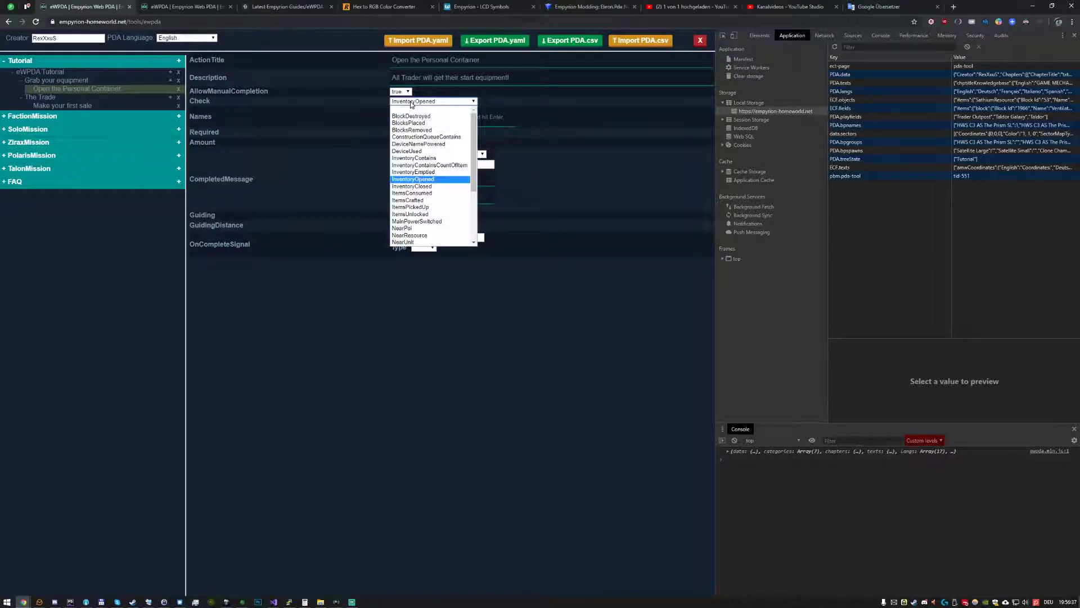
pyautogui.scroll(-5, 416, 141)
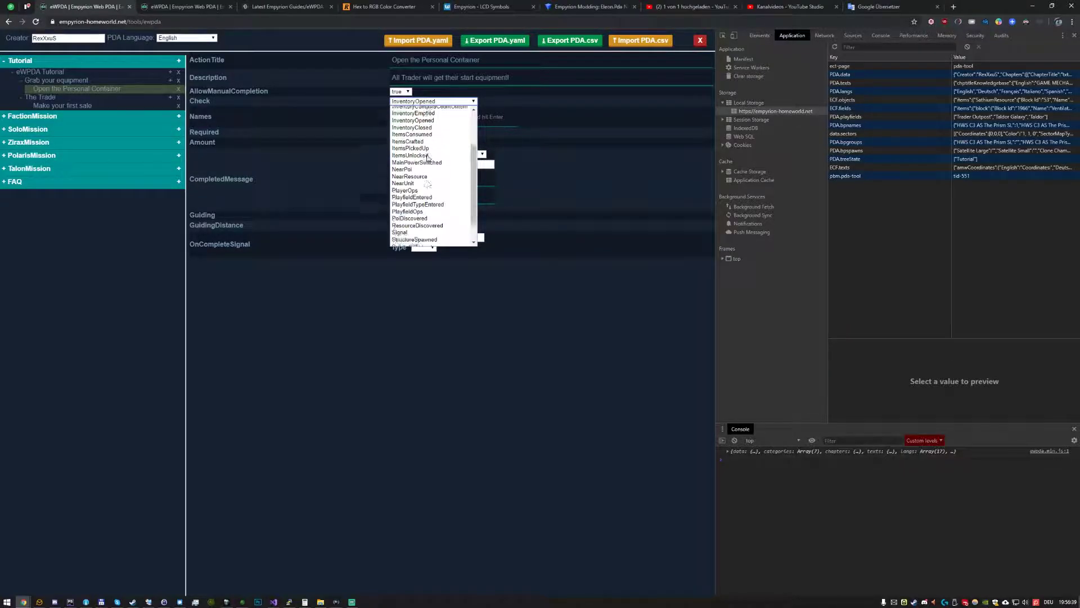
pyautogui.scroll(5, 416, 141)
pyautogui.scroll(-4, 422, 169)
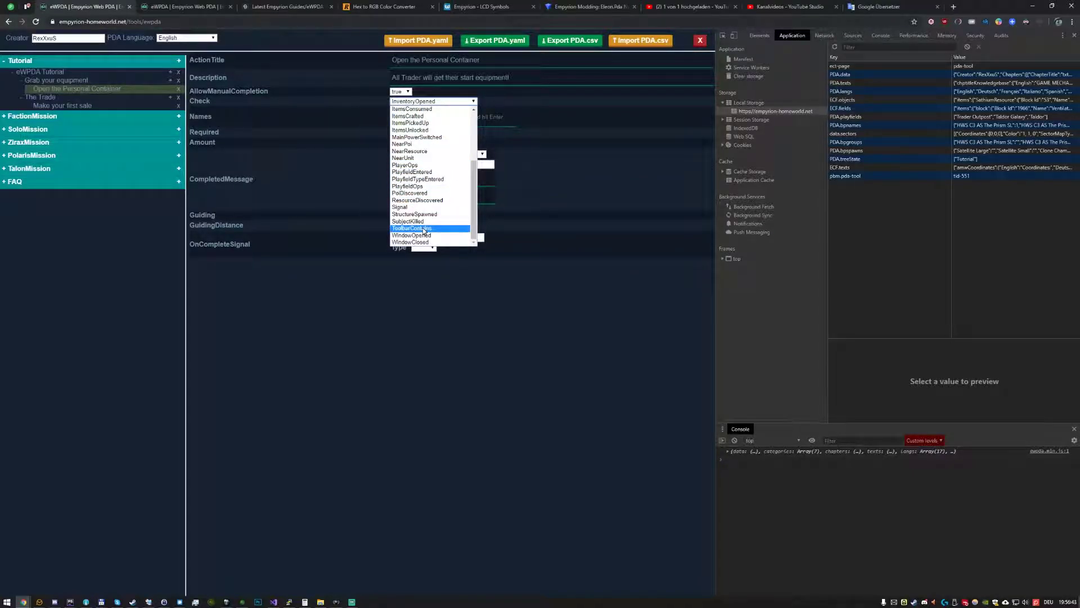
pyautogui.scroll(4, 422, 192)
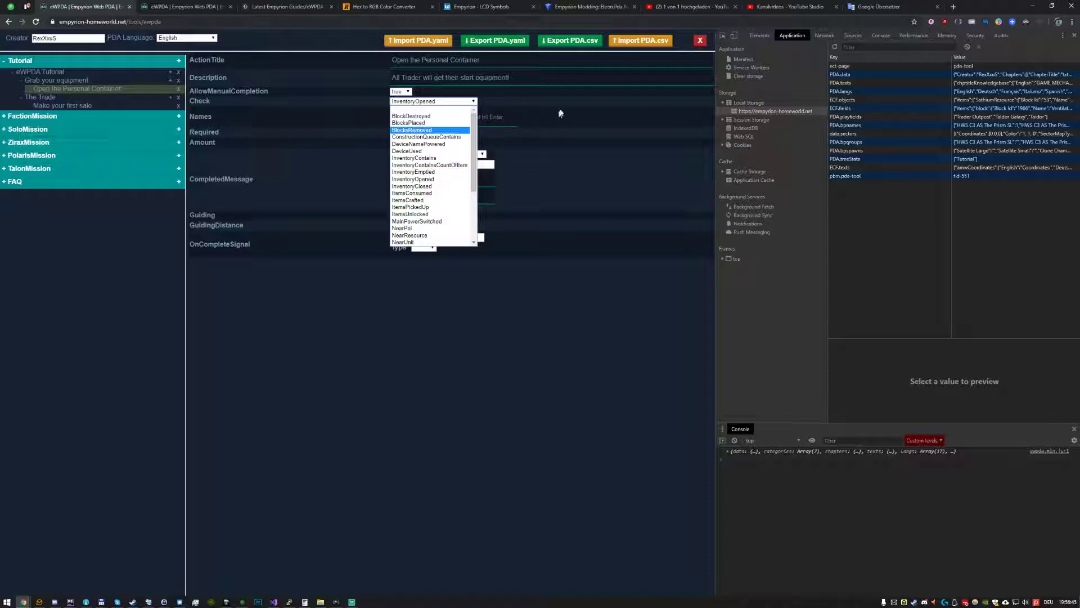
pyautogui.click(421, 179)
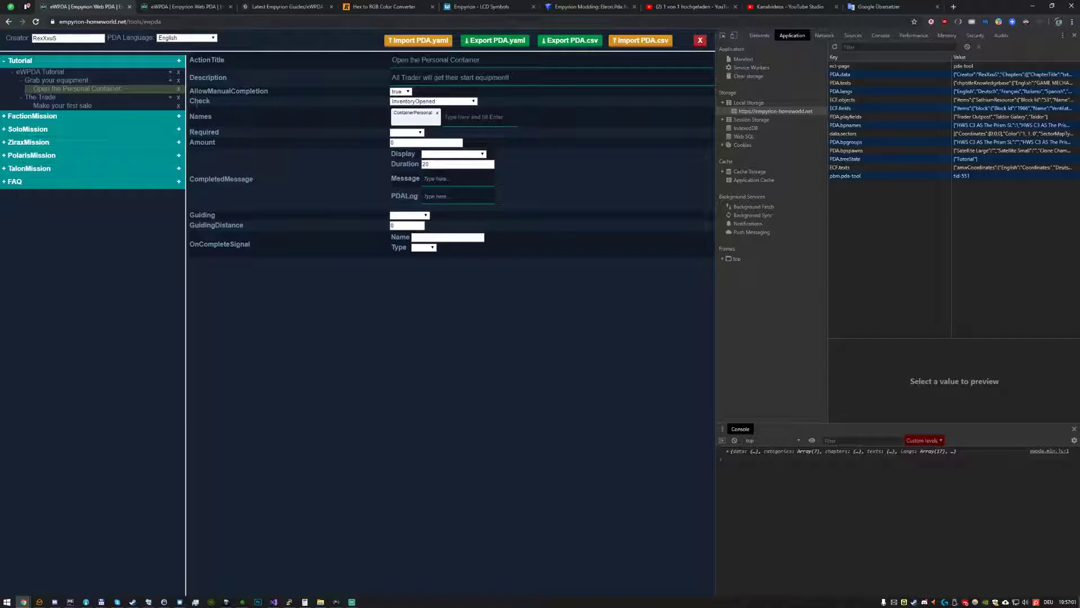
pyautogui.doubleClick(200, 100)
# Step: Review the Grab your equipment task, collapse it, and view The Trade task with its Make your first sale action
pyautogui.click(61, 82)
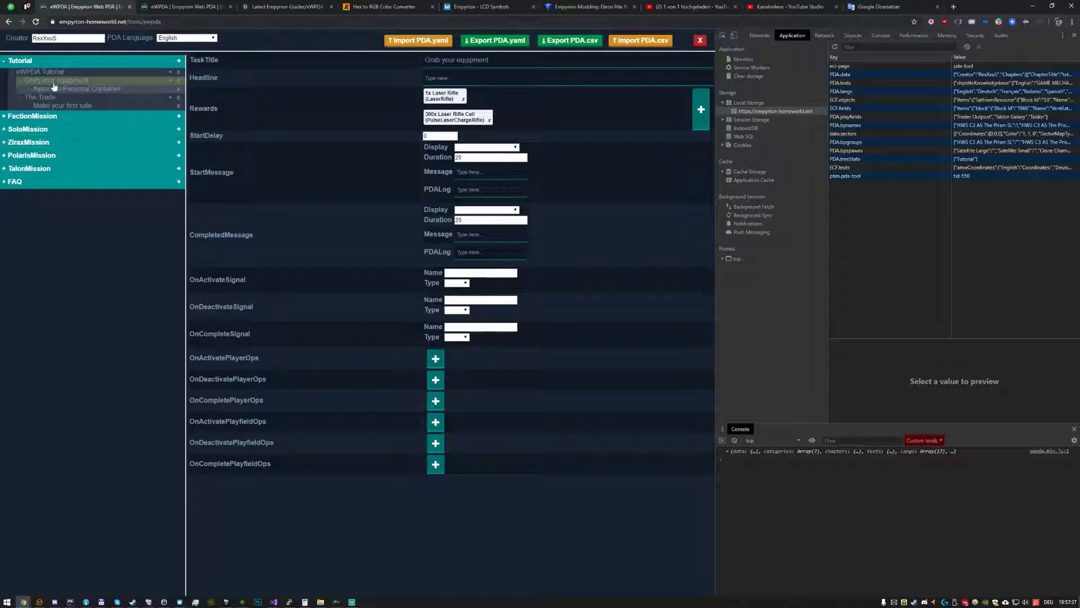
pyautogui.click(21, 81)
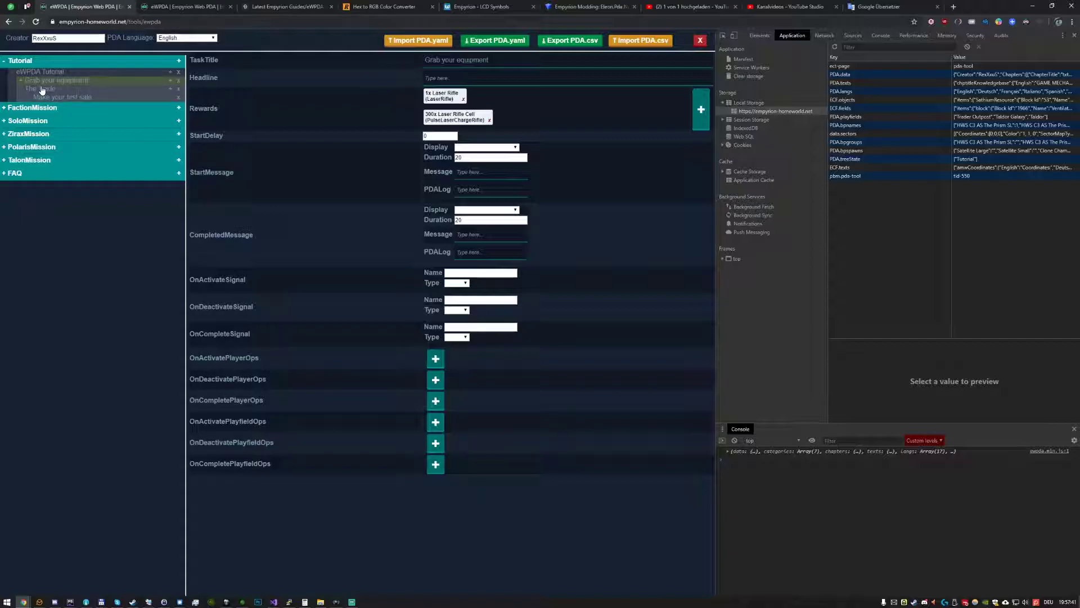
pyautogui.click(42, 89)
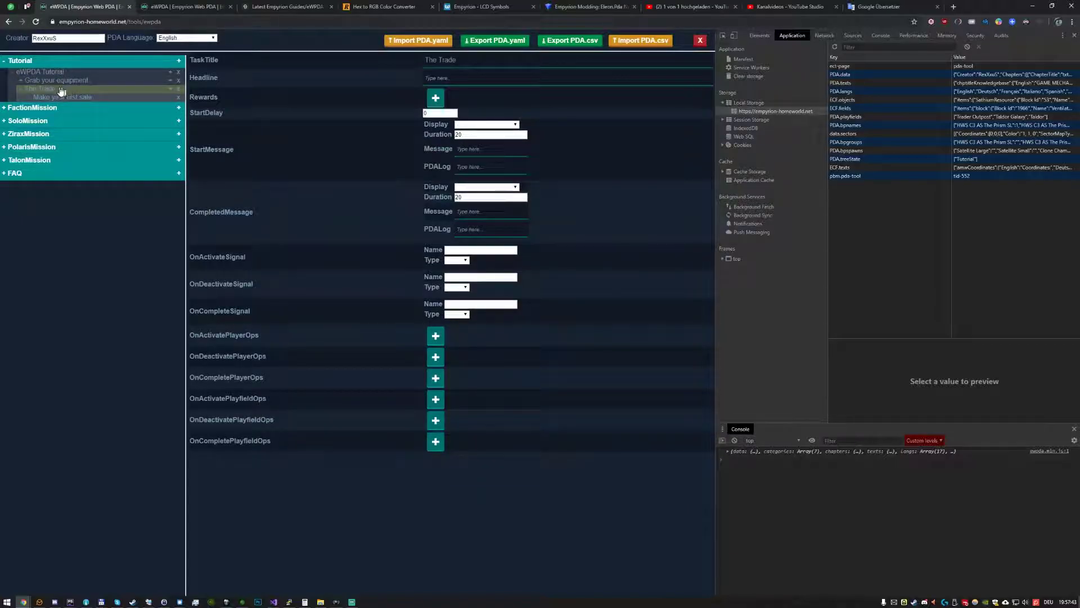
pyautogui.moveTo(47, 94); pyautogui.dragTo(352, 173)
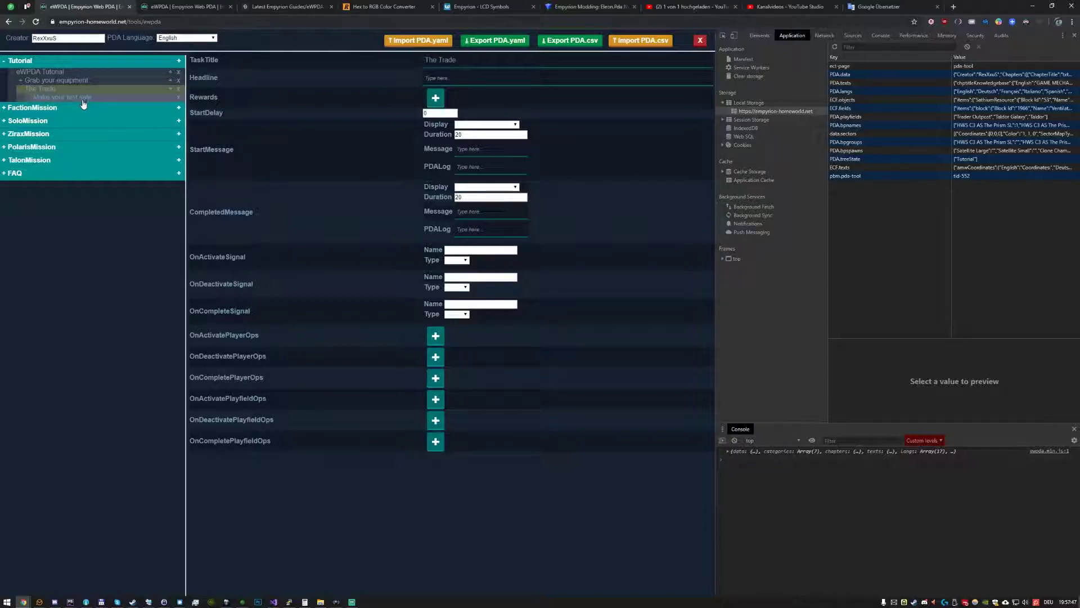
pyautogui.click(79, 96)
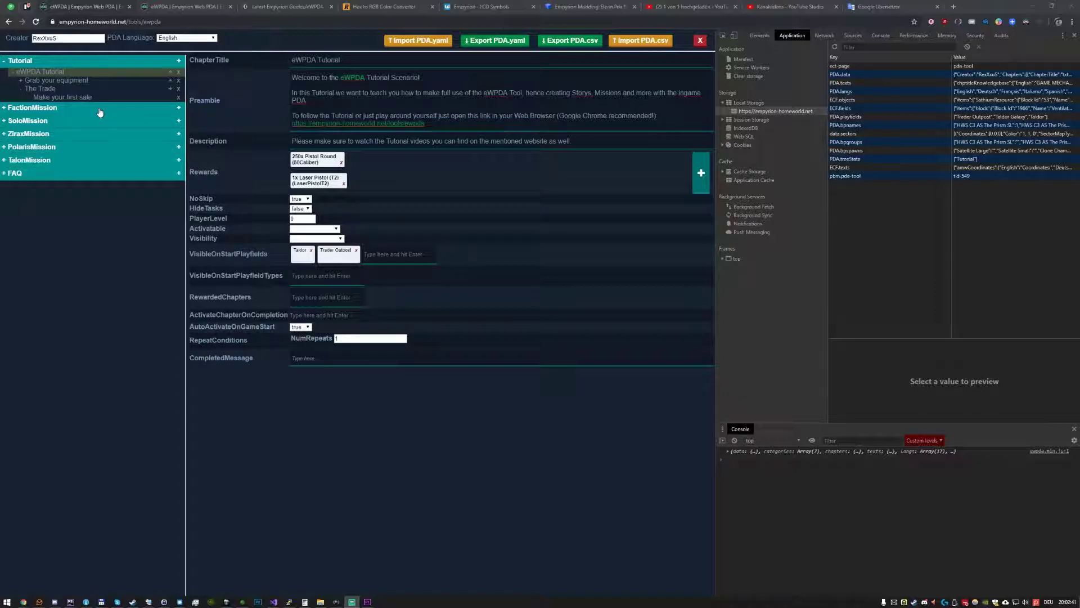
# Step: Add a chapter to SoloMission titled "Pizza Delivery" with the description "Only hot is hot."
pyautogui.click(154, 123)
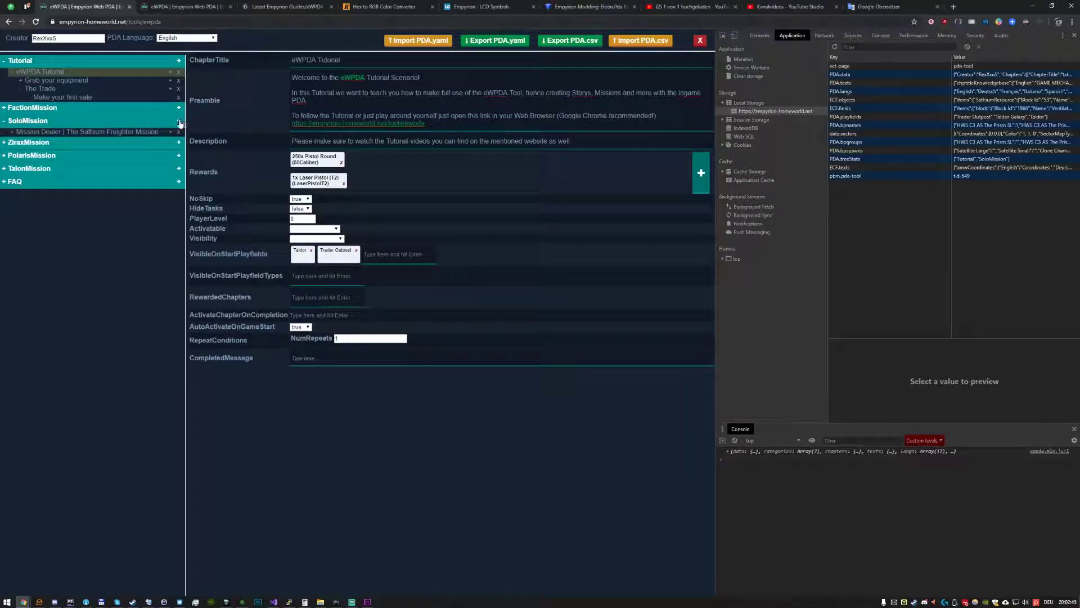
pyautogui.click(179, 123)
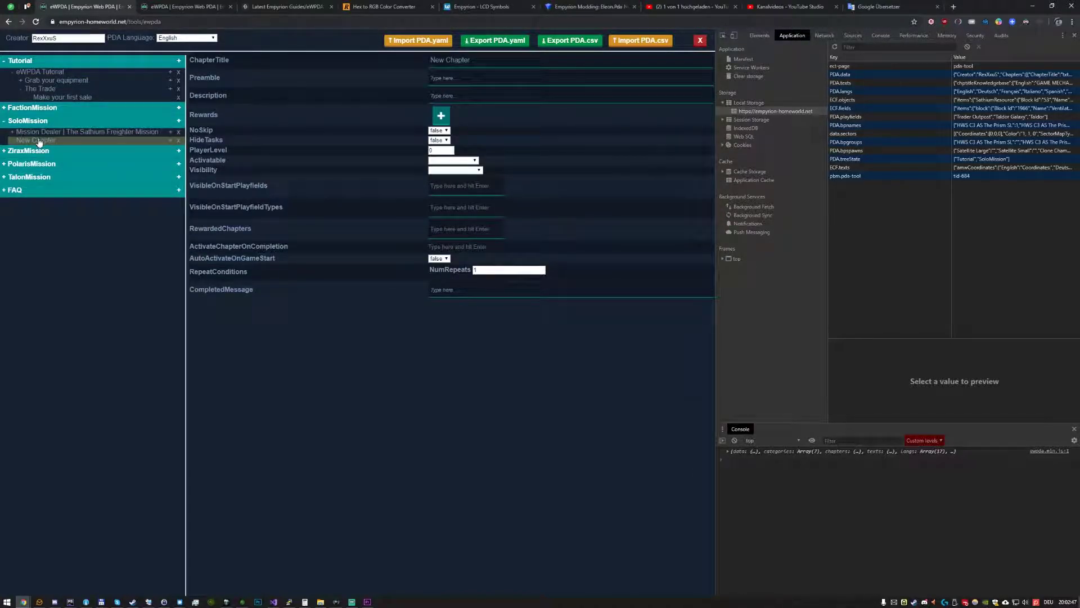
pyautogui.click(506, 60)
pyautogui.hotkey('ctrl', 'a')
pyautogui.write('P')
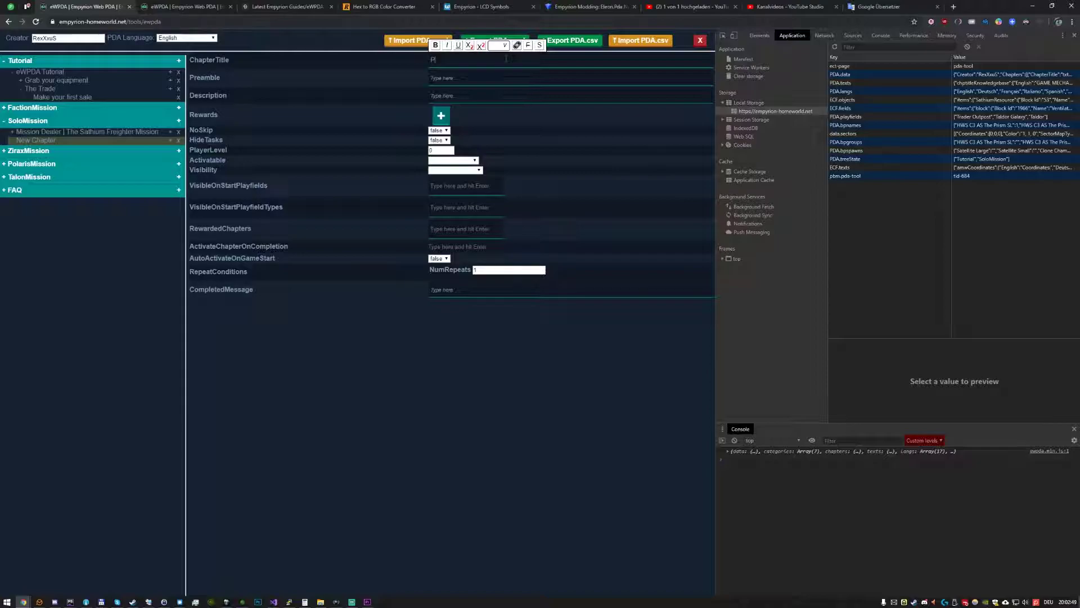
pyautogui.write('izza Delivery')
pyautogui.press('Tab')
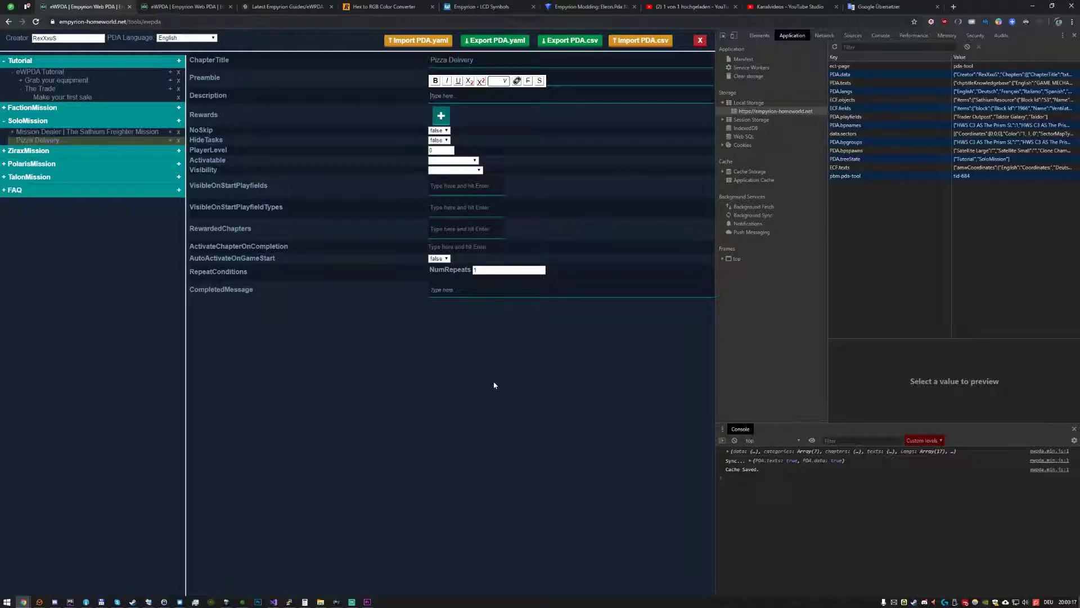
pyautogui.write('Okly hol hi')
# Step: Add a task with one action beneath it to the Pizza Delivery chapter, and title the task "Pick up the Pizzas"
pyautogui.click(170, 140)
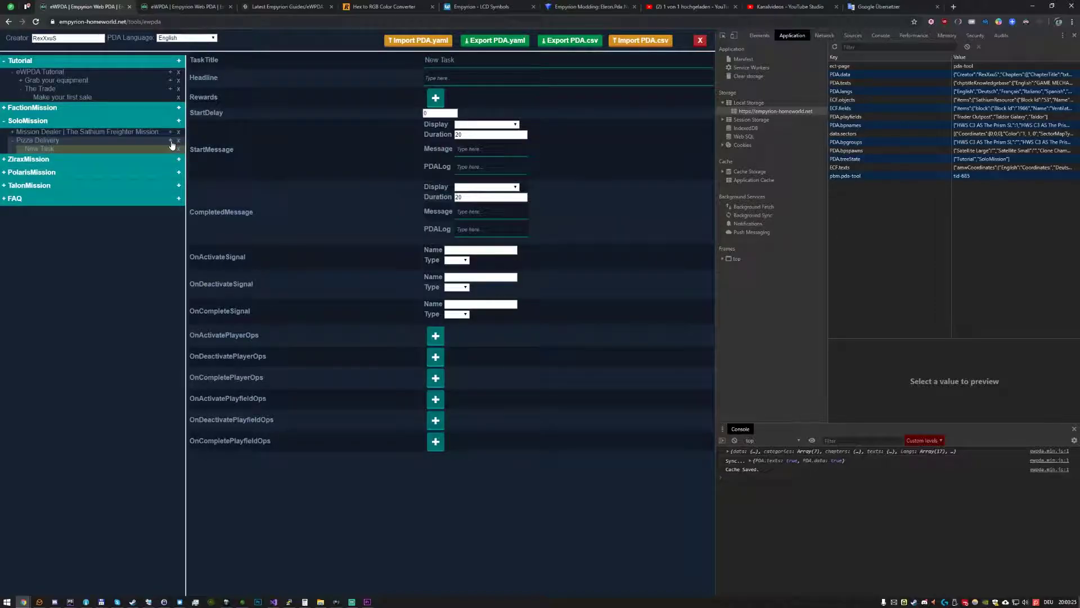
pyautogui.click(171, 148)
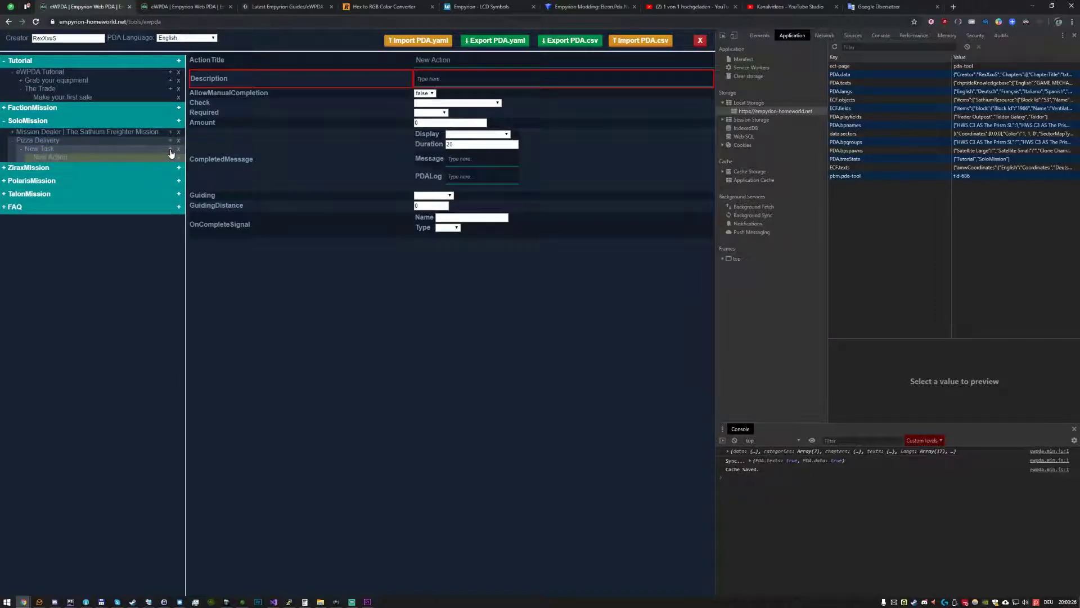
pyautogui.click(54, 150)
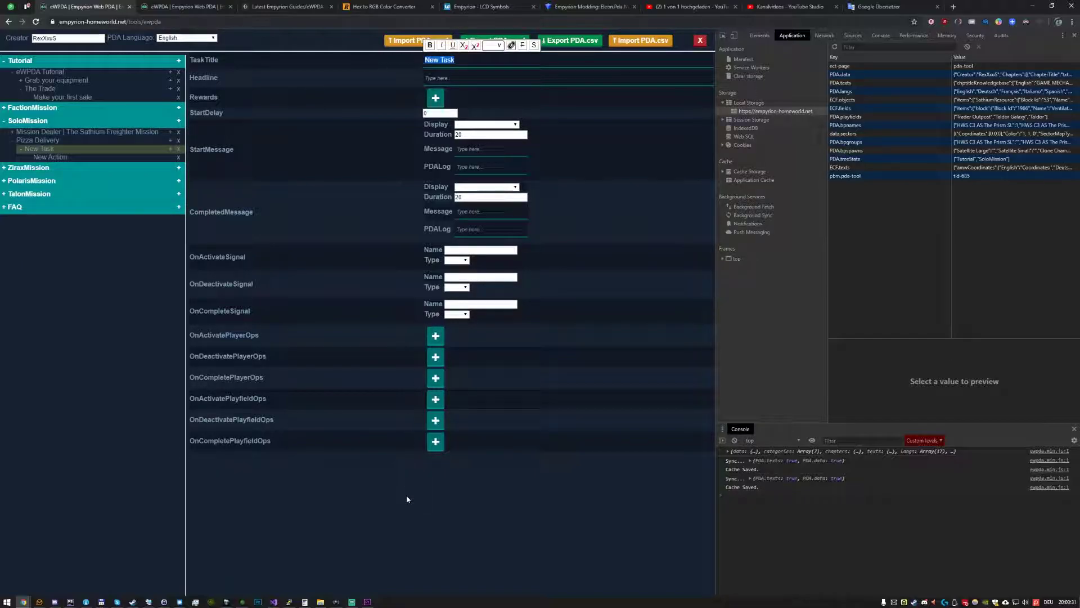
pyautogui.press('BackSpace')
pyautogui.write('Pick up the Pizzas')
# Step: Title the new action "Grab 3 Pizzas" and describe it as "Makes sure to grab them as long as they are hot!"
pyautogui.click(77, 158)
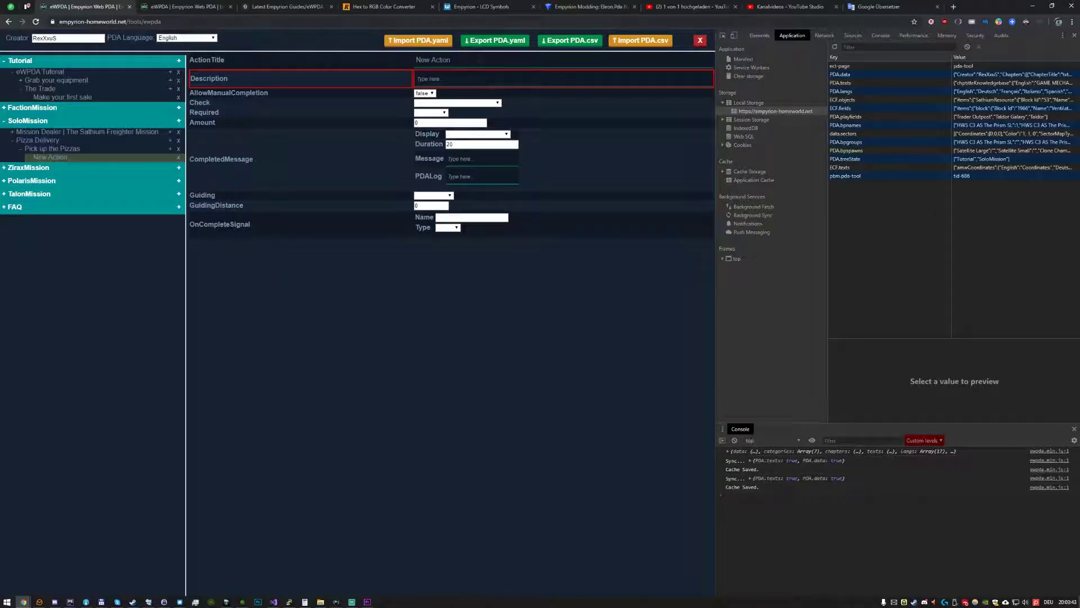
pyautogui.click(478, 59)
pyautogui.hotkey('ctrl', 'a')
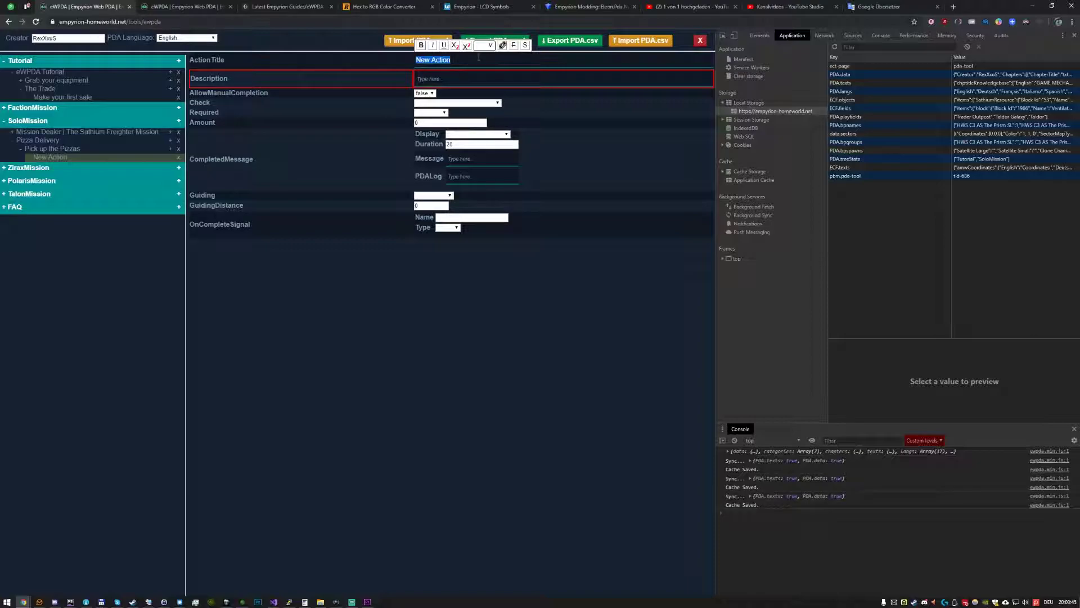
pyautogui.write('Grab 3 Pizzas')
pyautogui.press('Tab')
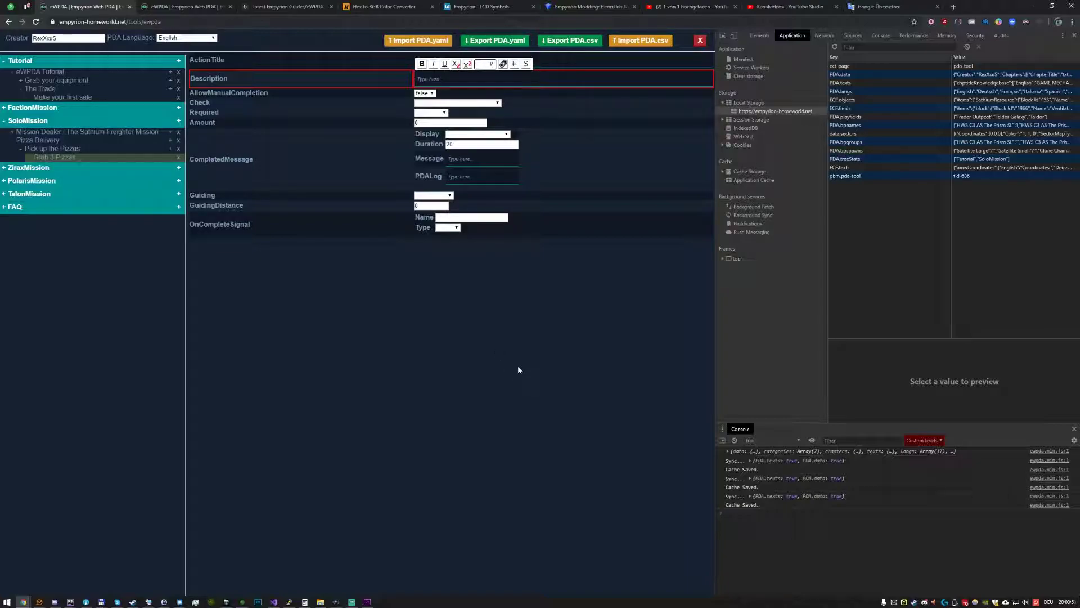
pyautogui.write('Makes sure to grab them as')
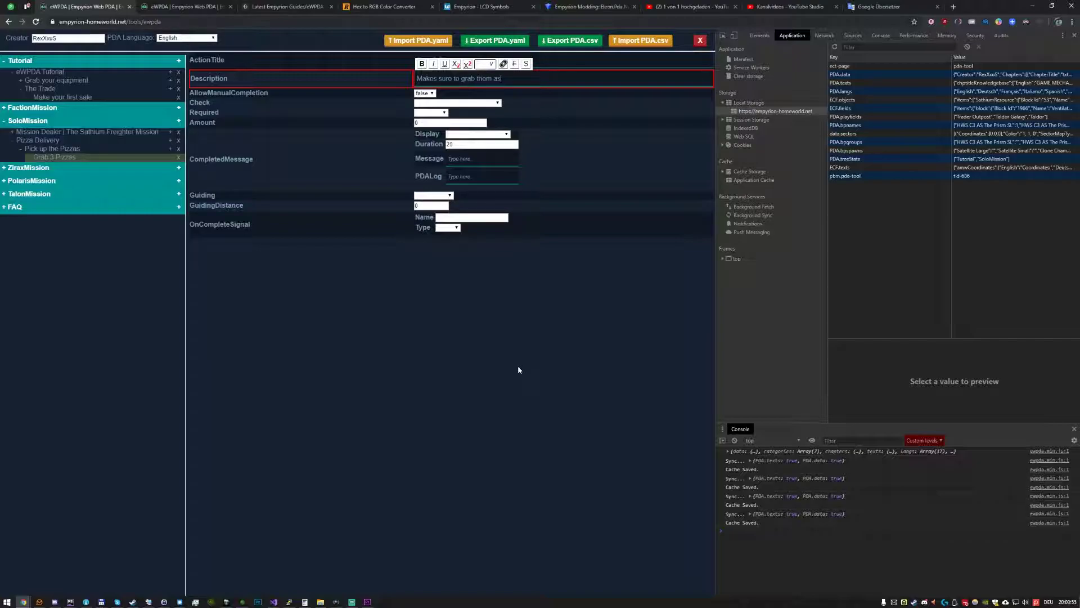
pyautogui.write(' long as they are hot!')
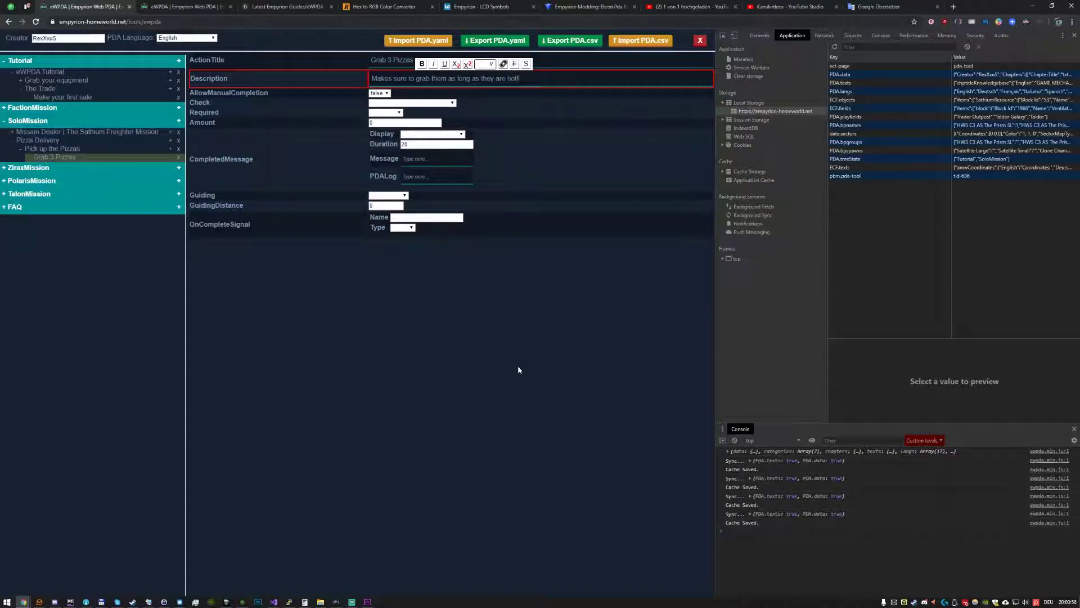
pyautogui.click(518, 369)
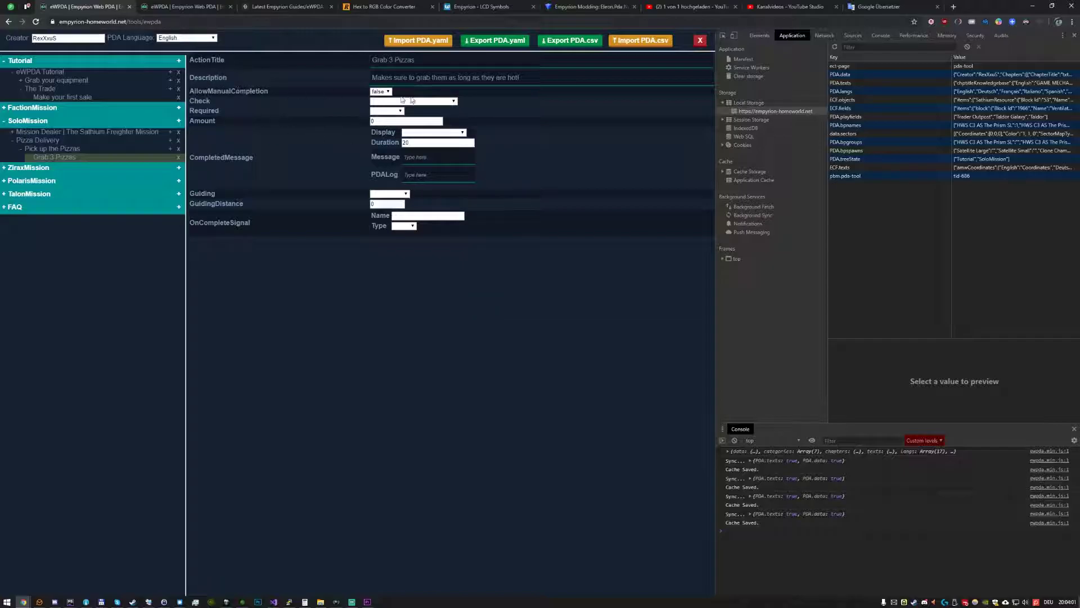
# Step: Add a second action under Pick up the Pizzas and delete it again
pyautogui.click(170, 150)
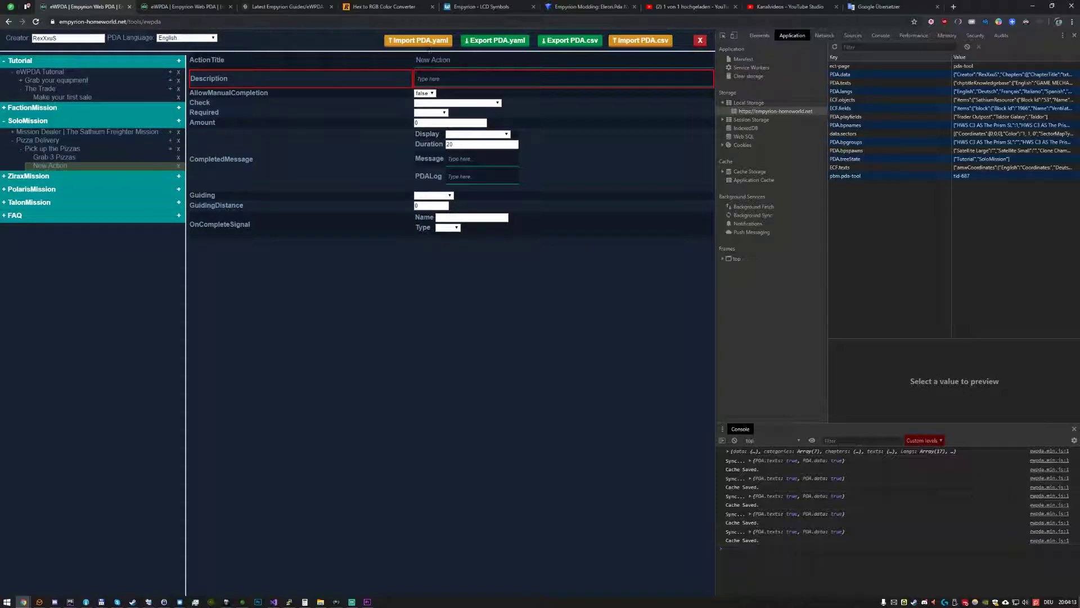
pyautogui.click(179, 170)
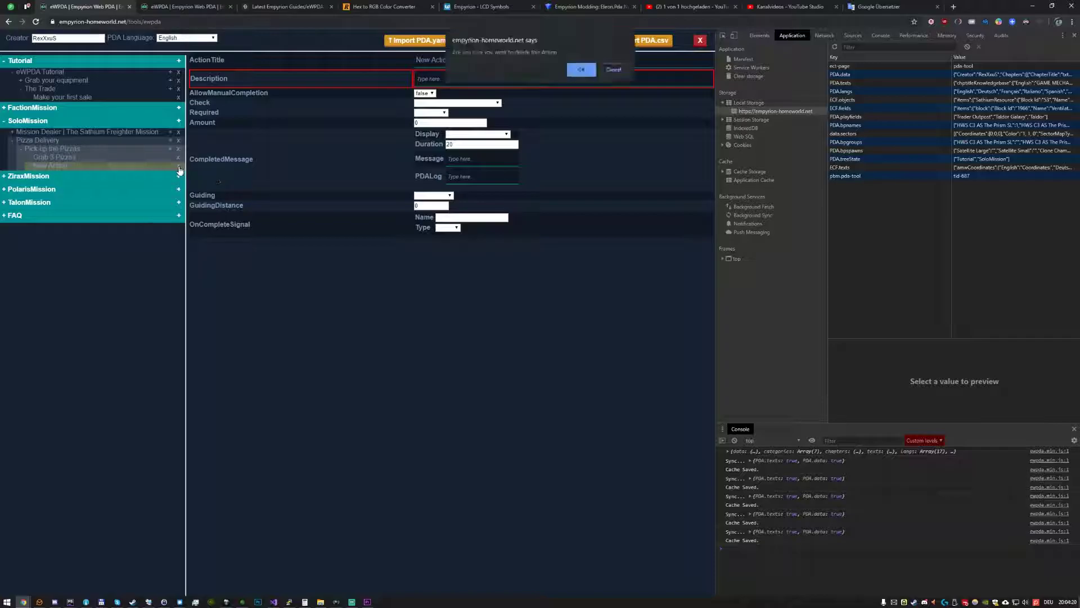
pyautogui.click(577, 73)
# Step: Review the Pizza Delivery chapter, its Pick up the Pizzas task and the Grab 3 Pizzas action by switching between them
pyautogui.click(63, 158)
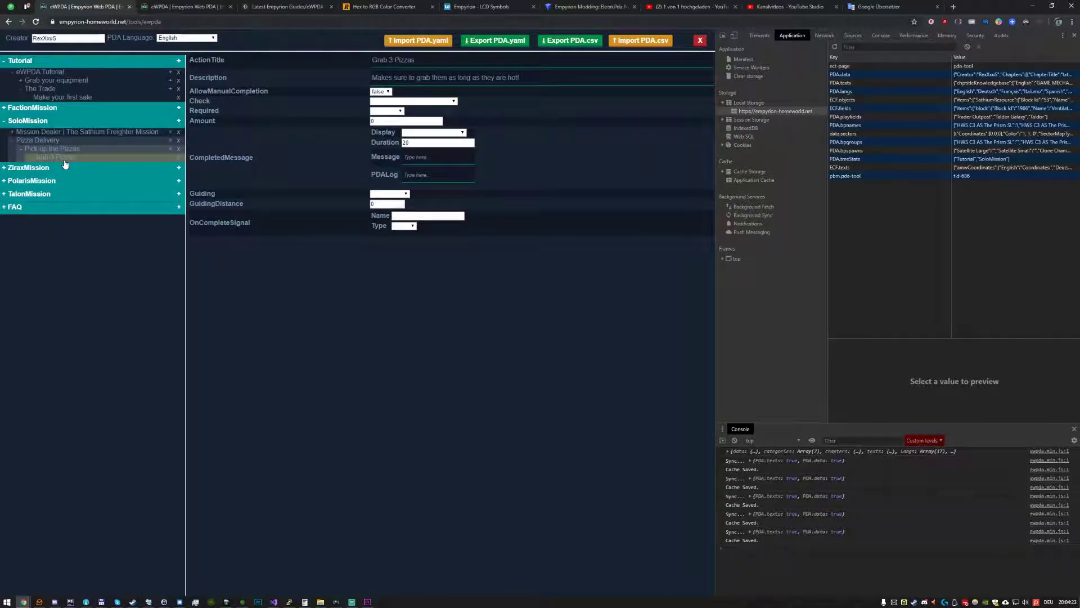
pyautogui.click(46, 141)
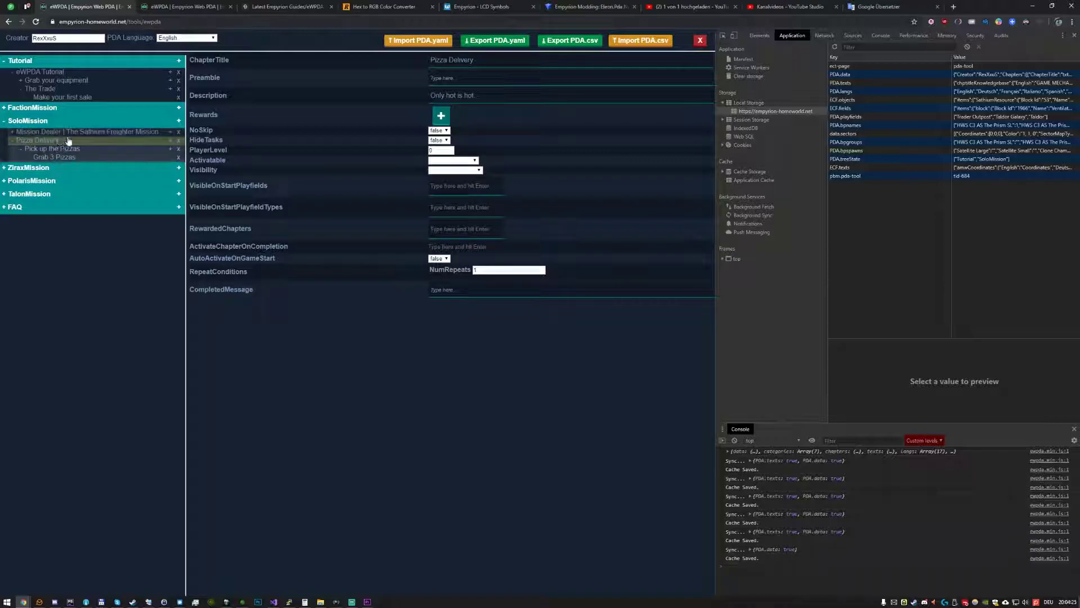
pyautogui.click(70, 149)
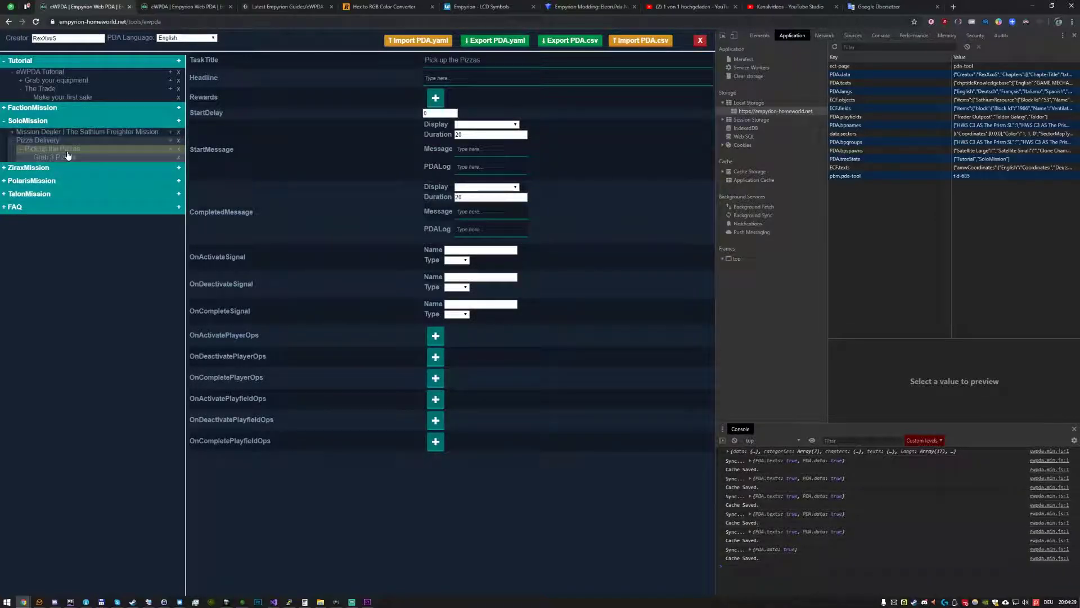
pyautogui.click(67, 157)
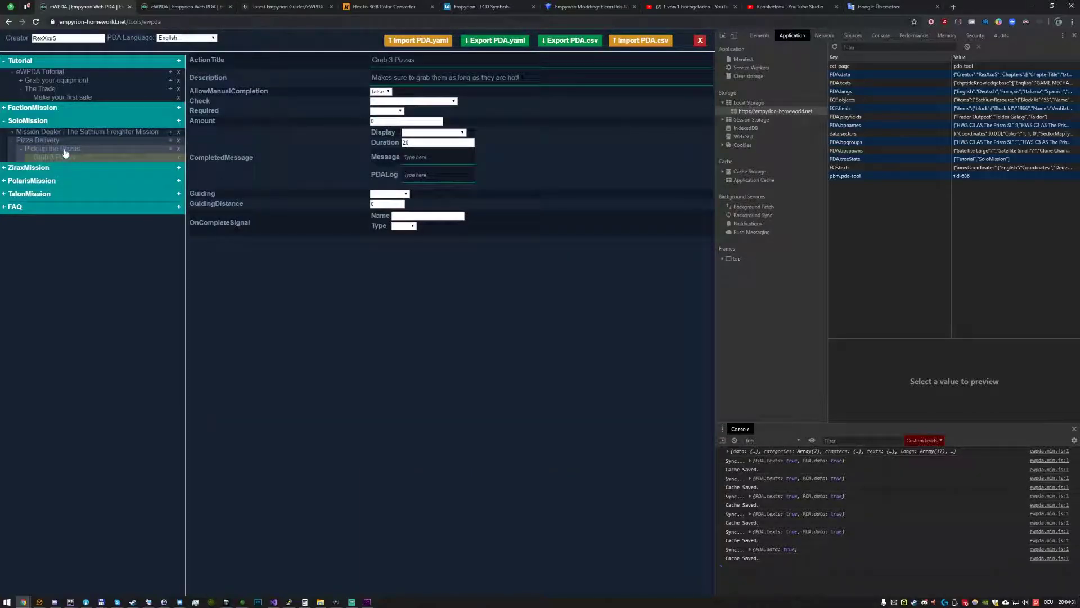
pyautogui.click(94, 152)
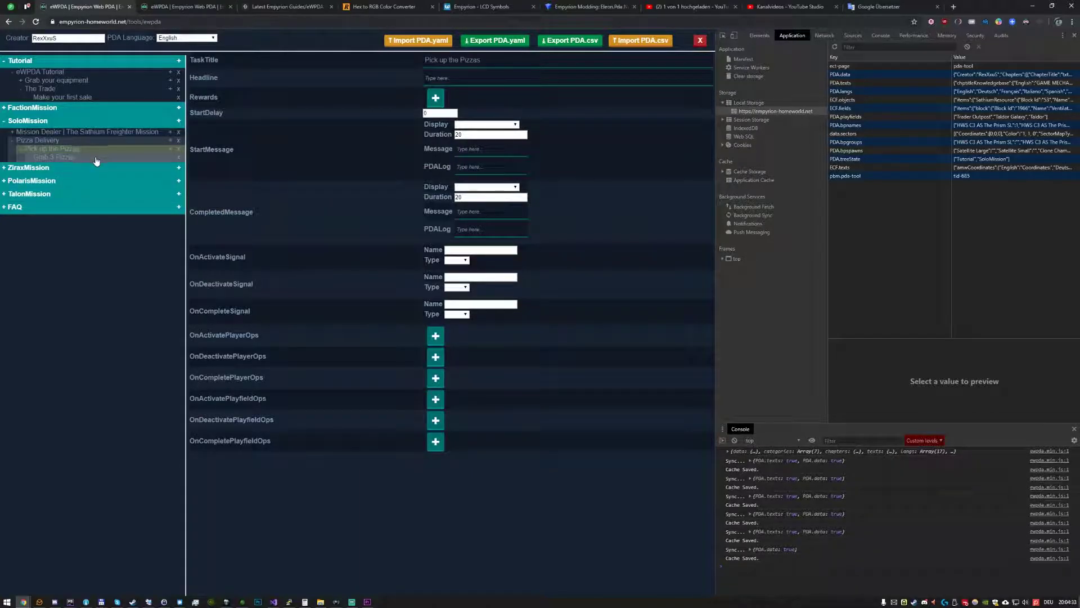
pyautogui.click(95, 157)
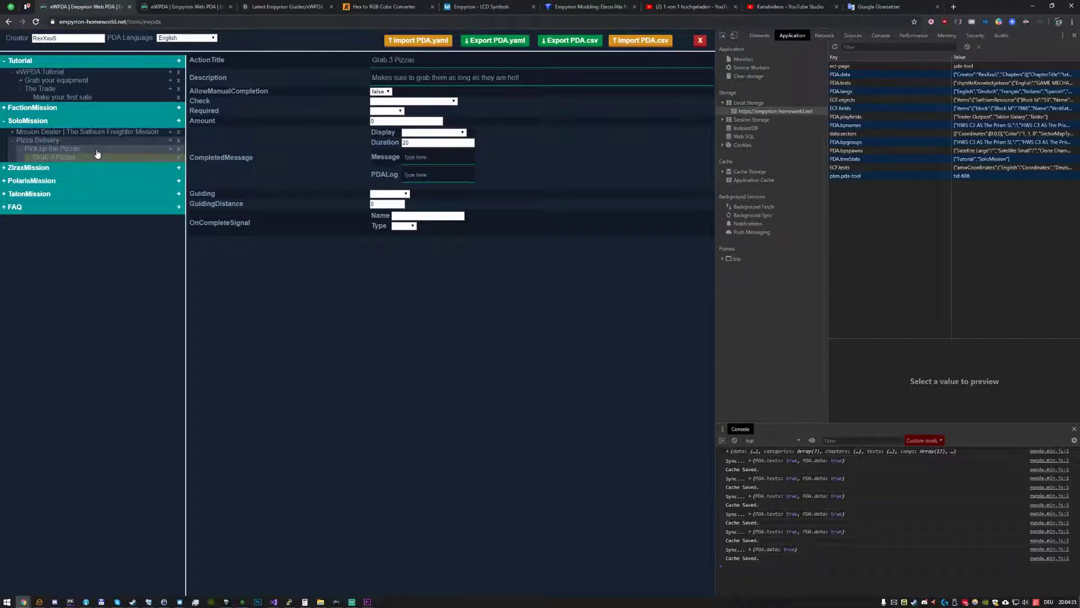
pyautogui.click(96, 151)
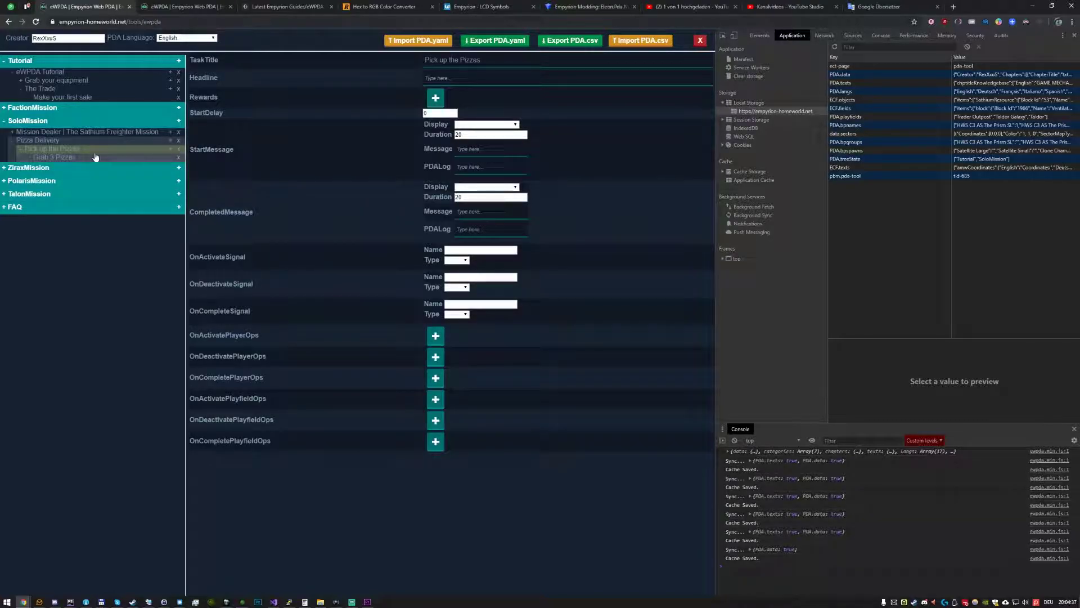
# Step: Compare the available properties of the Pick up the Pizzas task and the Grab 3 Pizzas action by alternating between them
pyautogui.click(96, 157)
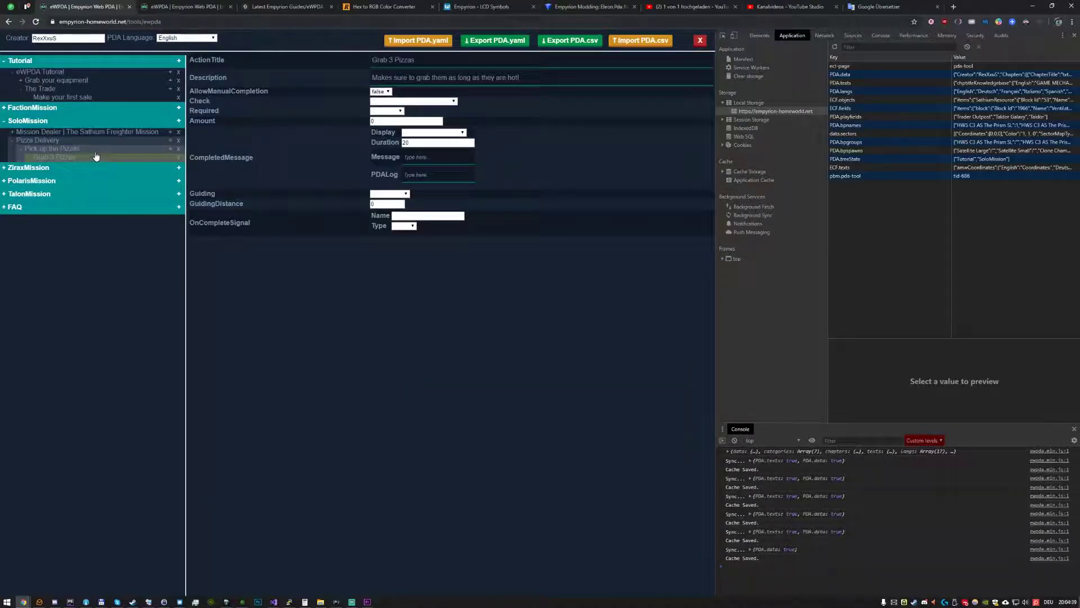
pyautogui.click(96, 149)
pyautogui.click(100, 157)
pyautogui.click(104, 151)
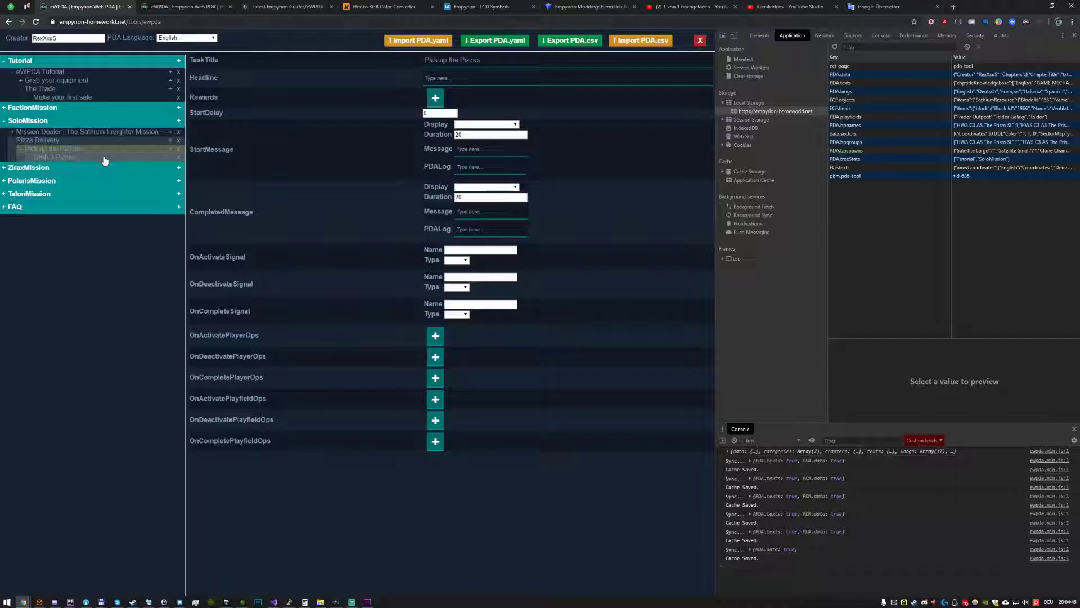
pyautogui.click(105, 159)
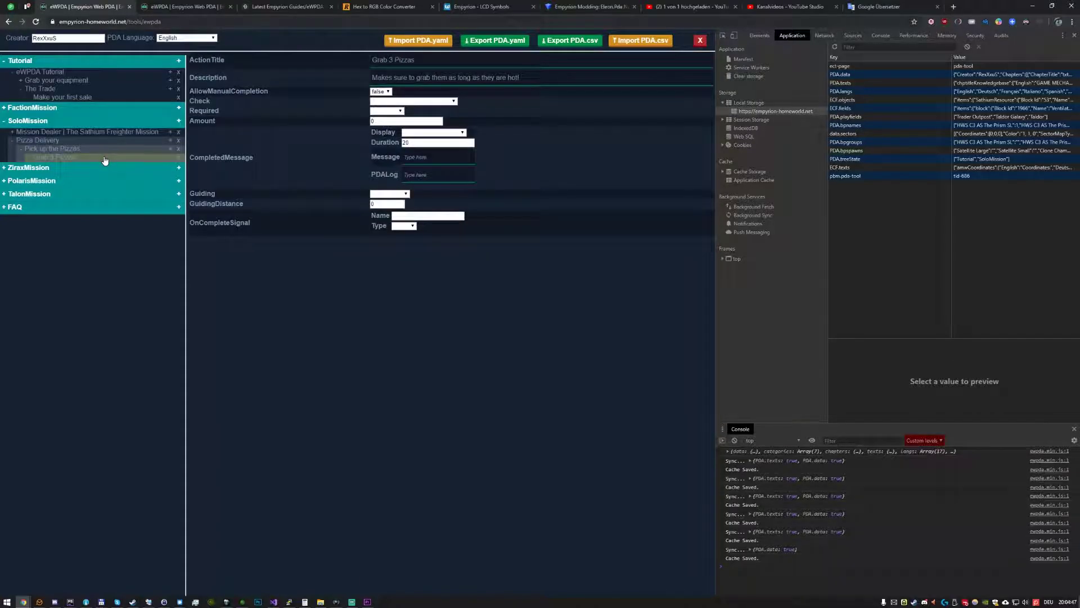
pyautogui.click(103, 150)
pyautogui.click(108, 158)
pyautogui.click(105, 150)
pyautogui.click(114, 160)
pyautogui.click(116, 151)
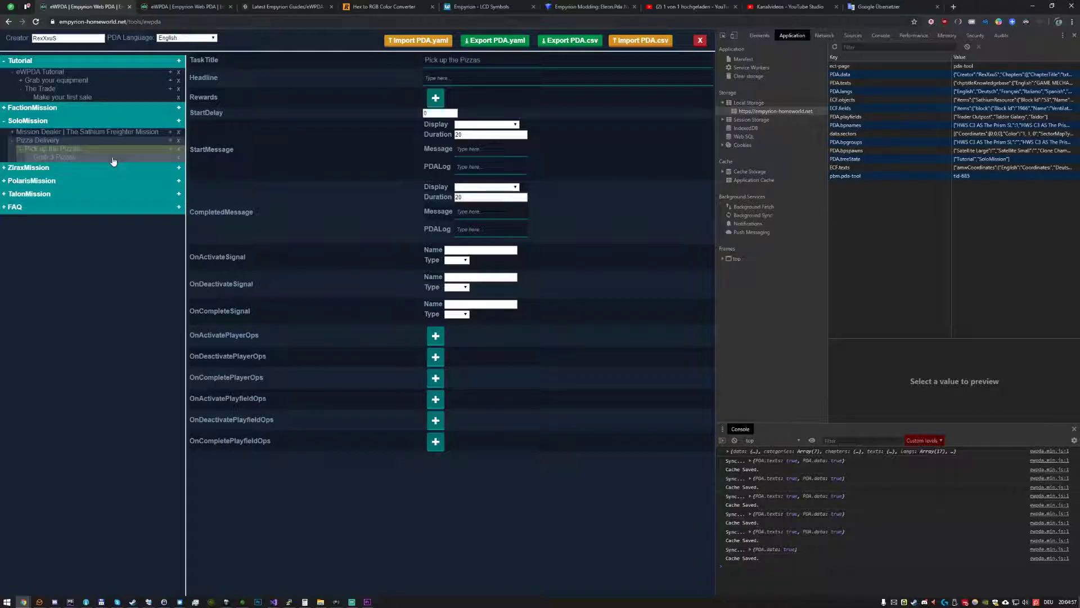
pyautogui.click(114, 160)
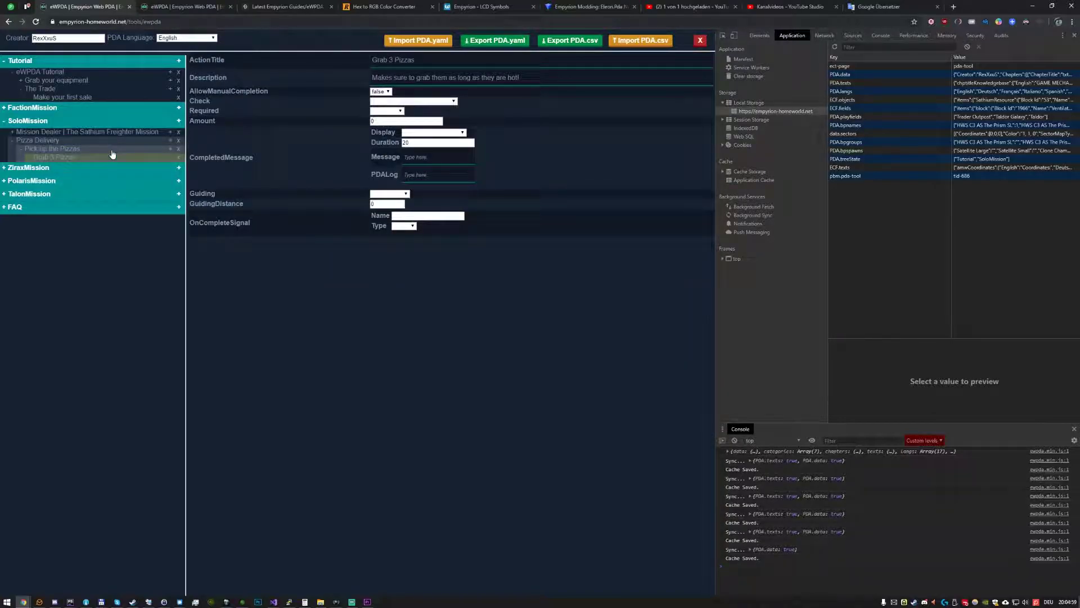
pyautogui.click(113, 151)
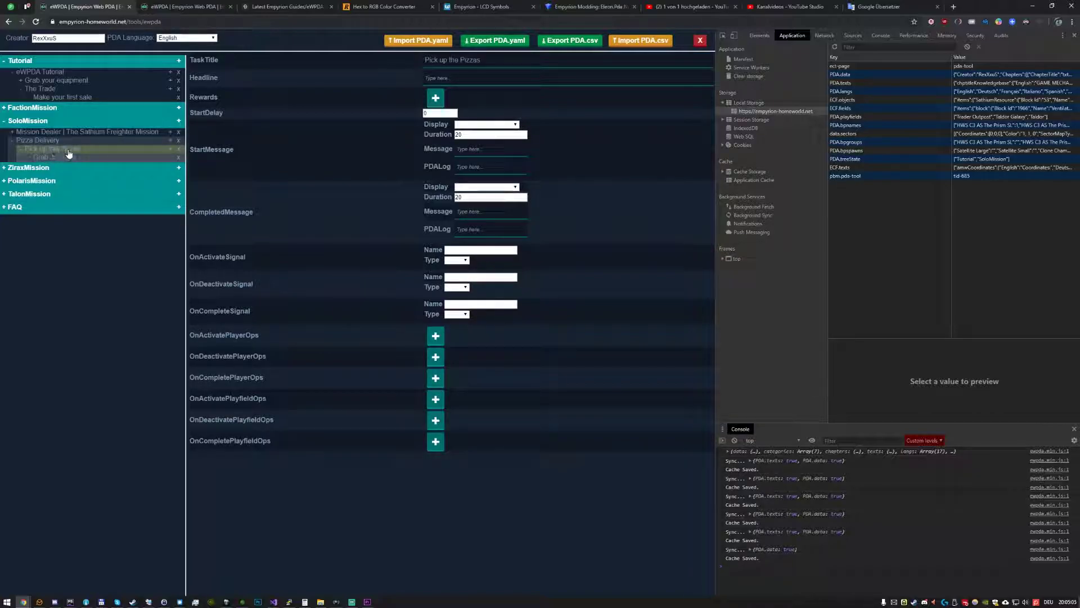
# Step: Set the Check of the Grab 3 Pizzas action to InventoryContainsCountOfItem
pyautogui.click(96, 158)
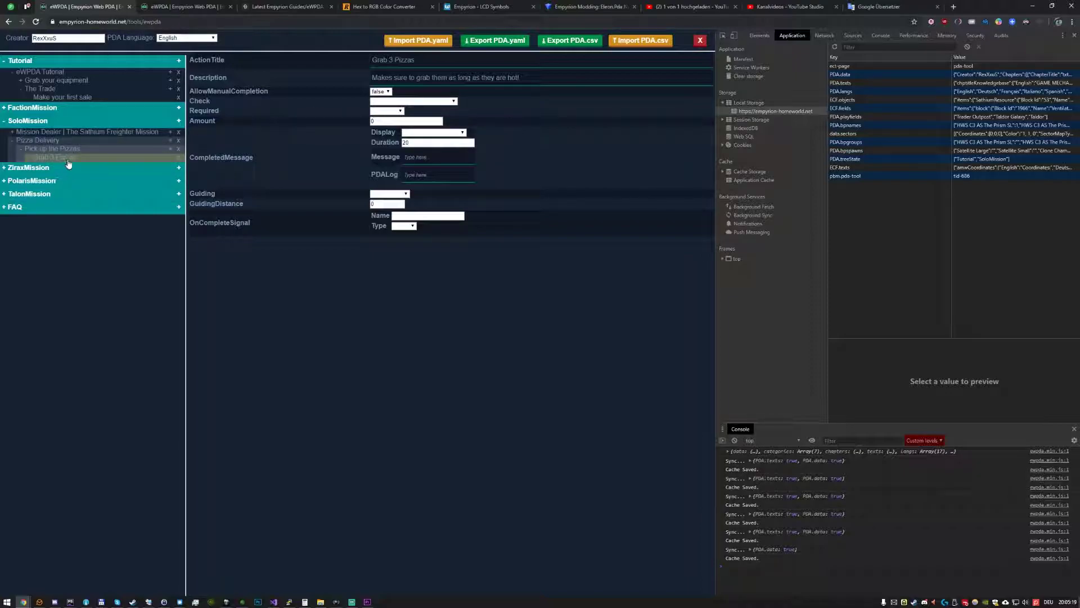
pyautogui.click(390, 102)
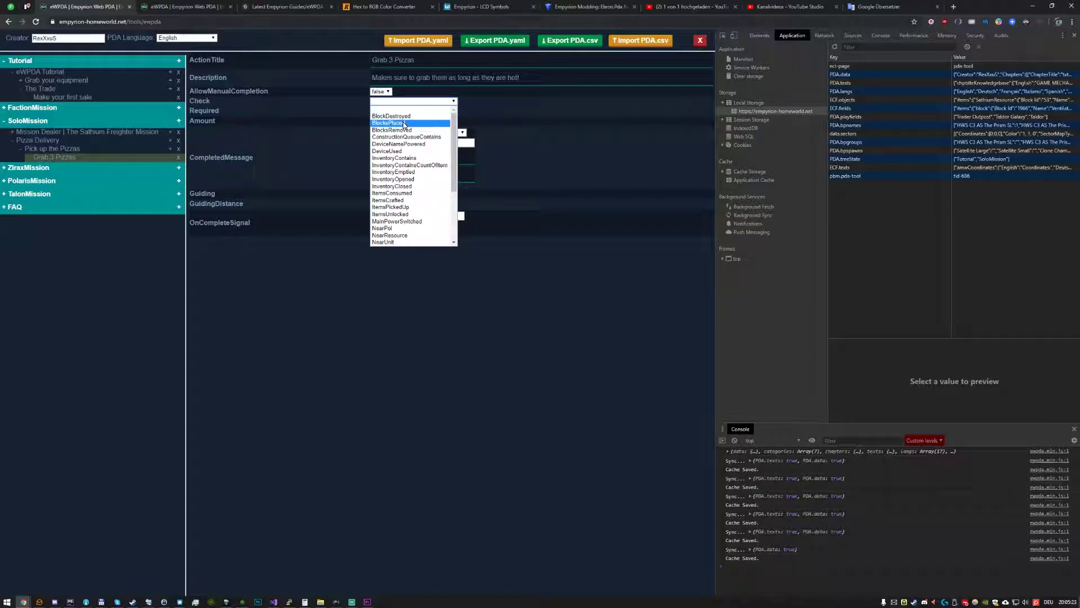
pyautogui.click(417, 165)
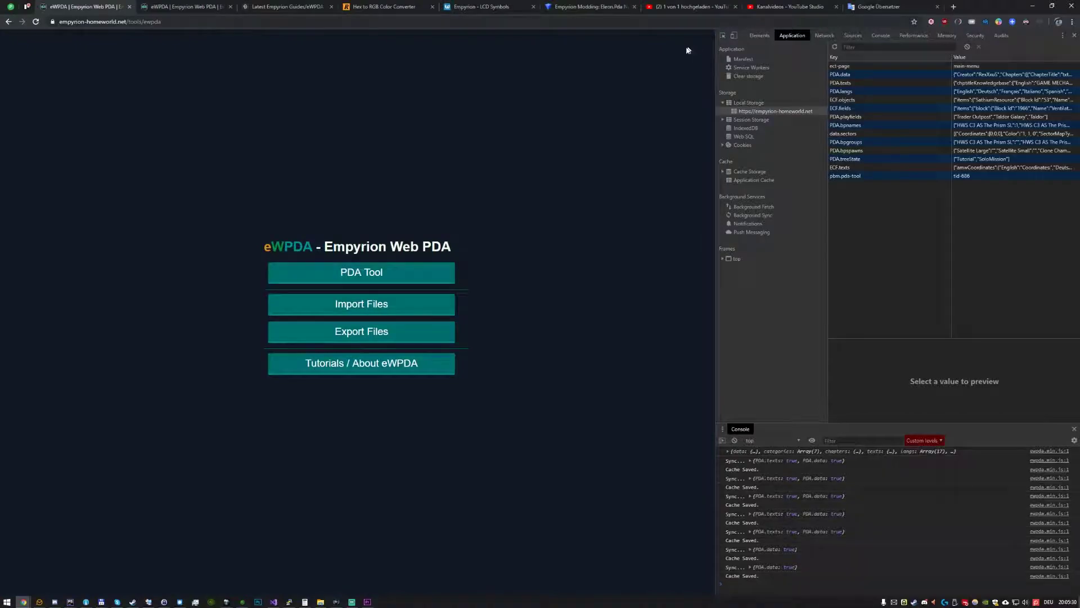
# Step: Read the changelog entry about action checks on the About eWPDA page, then return to the PDA Tool
pyautogui.click(700, 40)
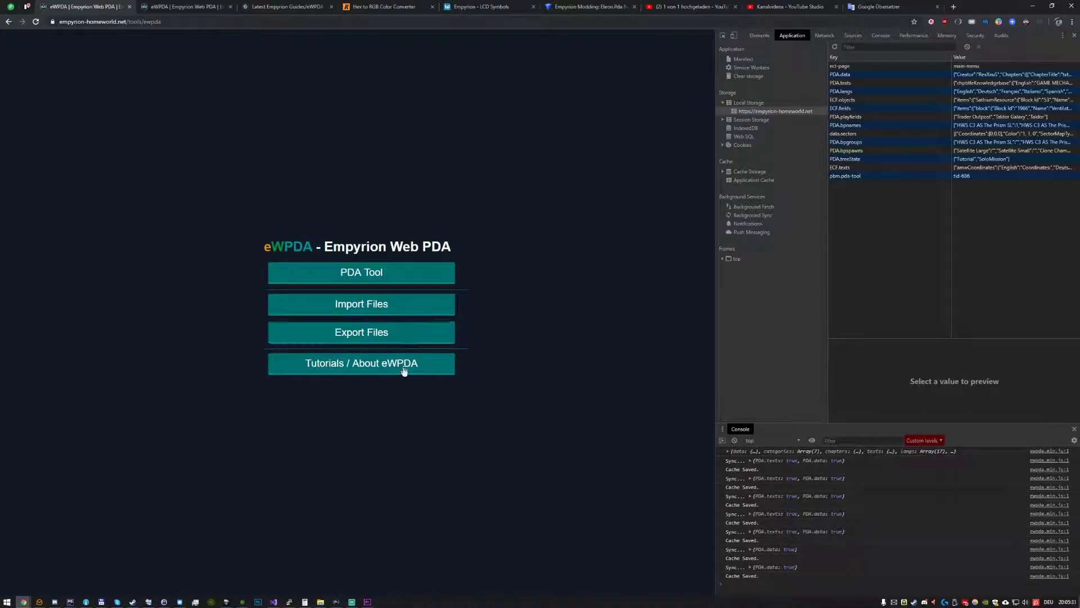
pyautogui.click(394, 376)
pyautogui.moveTo(462, 457); pyautogui.dragTo(222, 458)
pyautogui.click(233, 456)
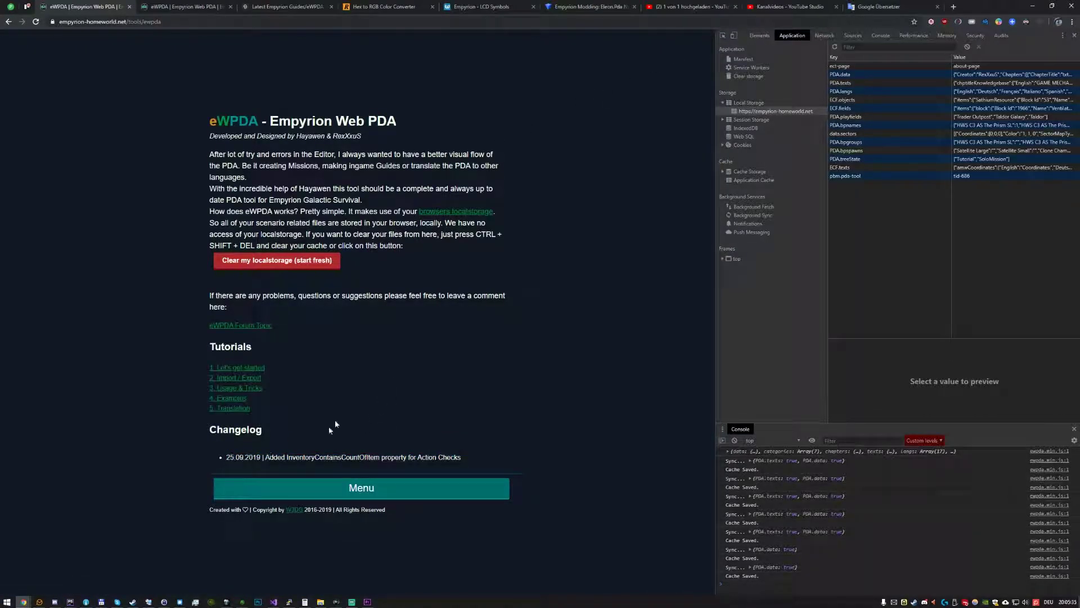
pyautogui.click(393, 487)
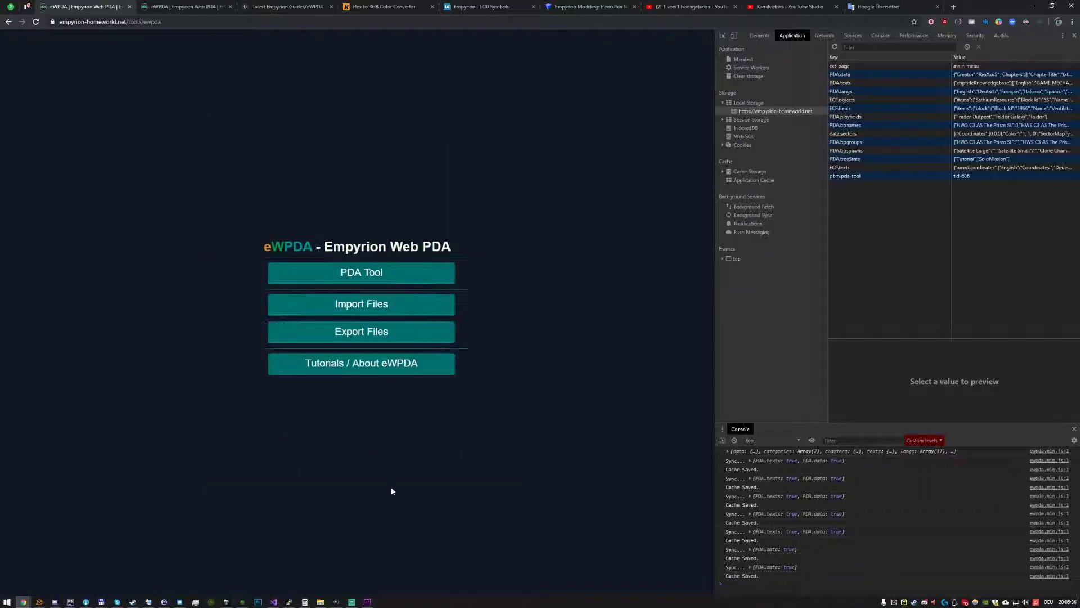
pyautogui.click(358, 272)
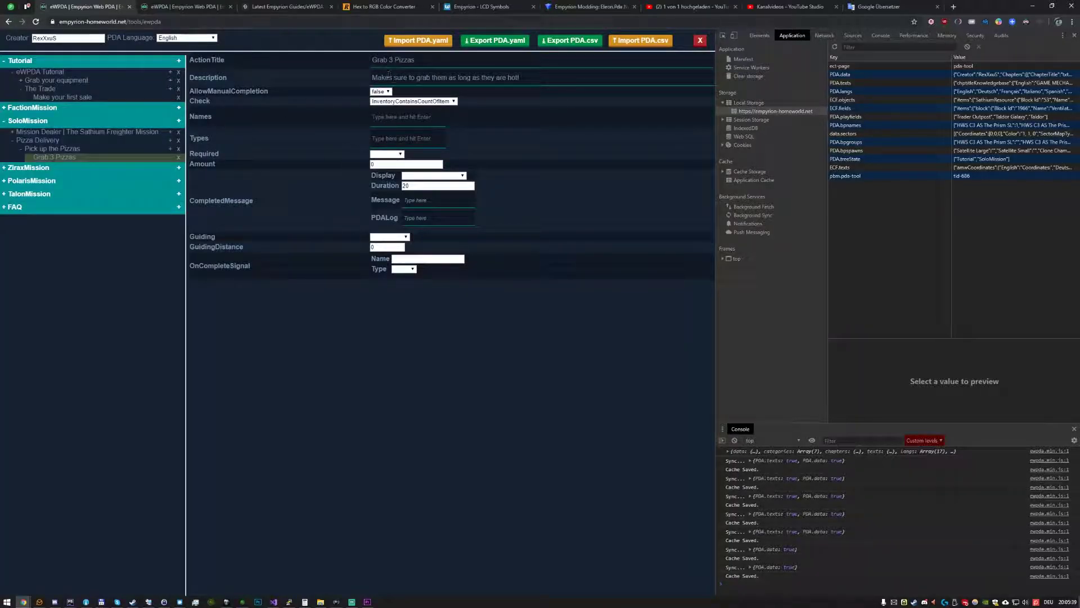
# Step: Switch the Grab 3 Pizzas check to InventoryContains, then set it back to InventoryContainsCountOfItem
pyautogui.click(427, 104)
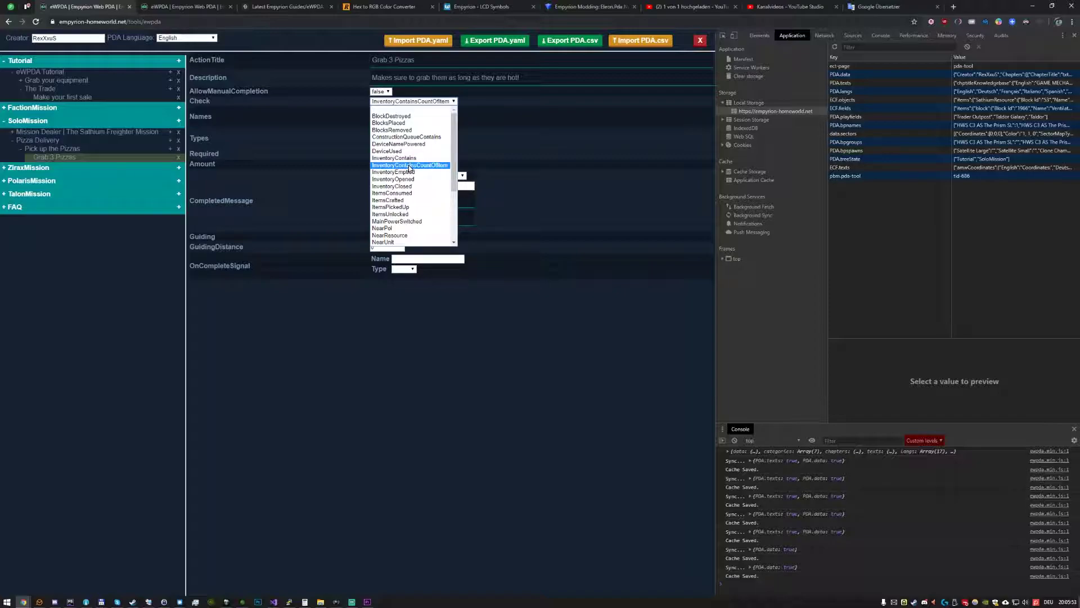
pyautogui.click(406, 160)
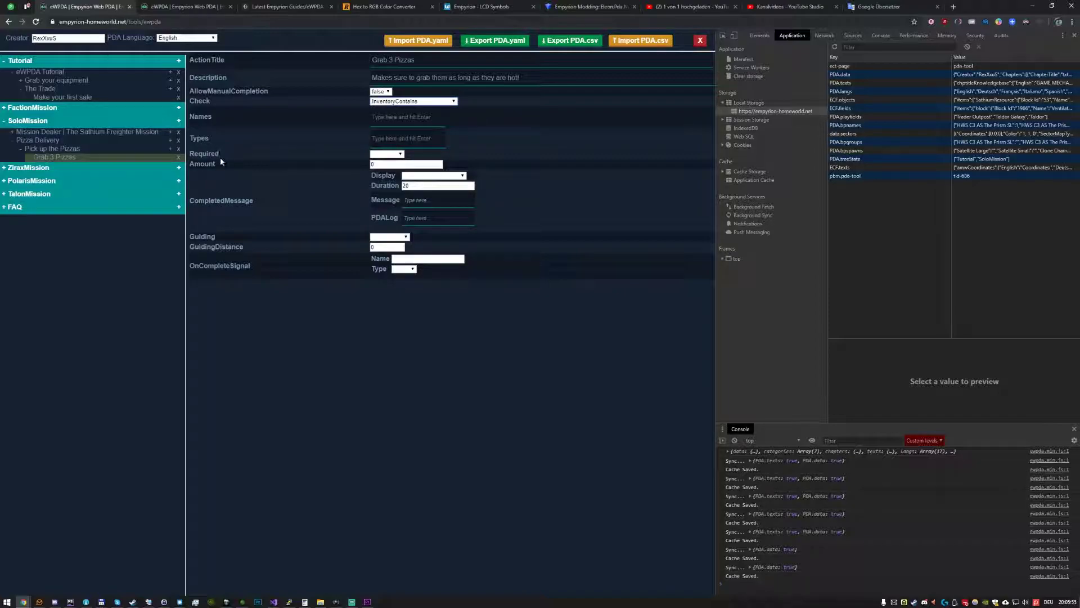
pyautogui.click(386, 163)
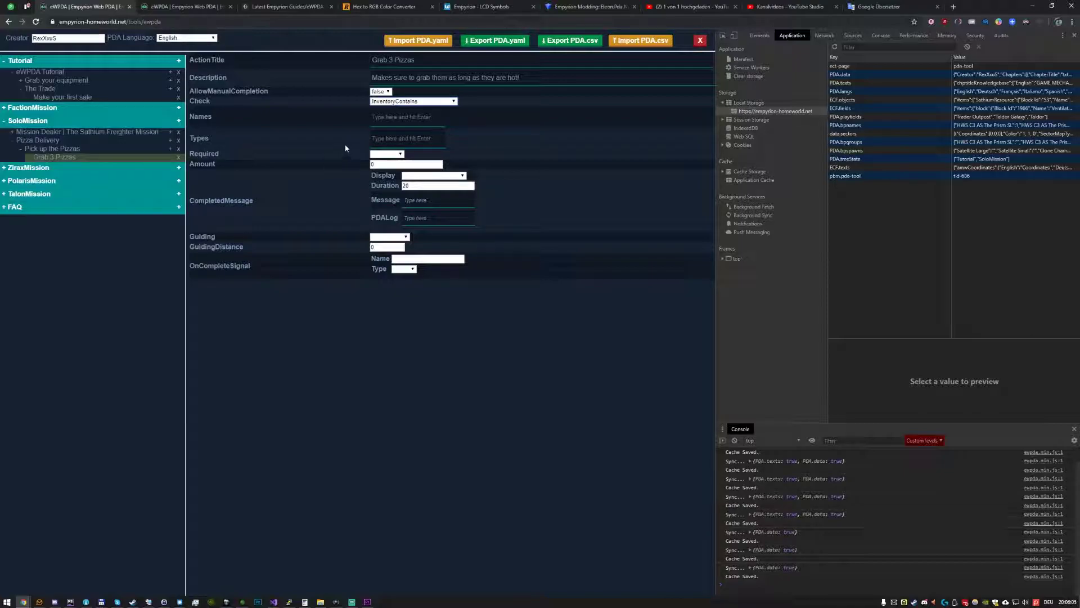
pyautogui.click(413, 102)
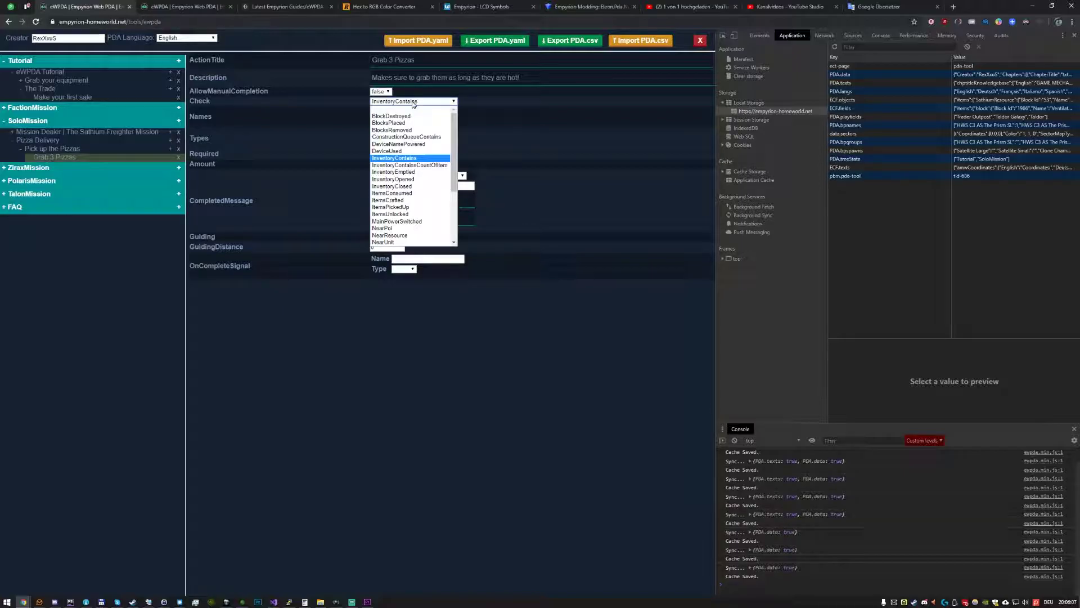
pyautogui.click(443, 165)
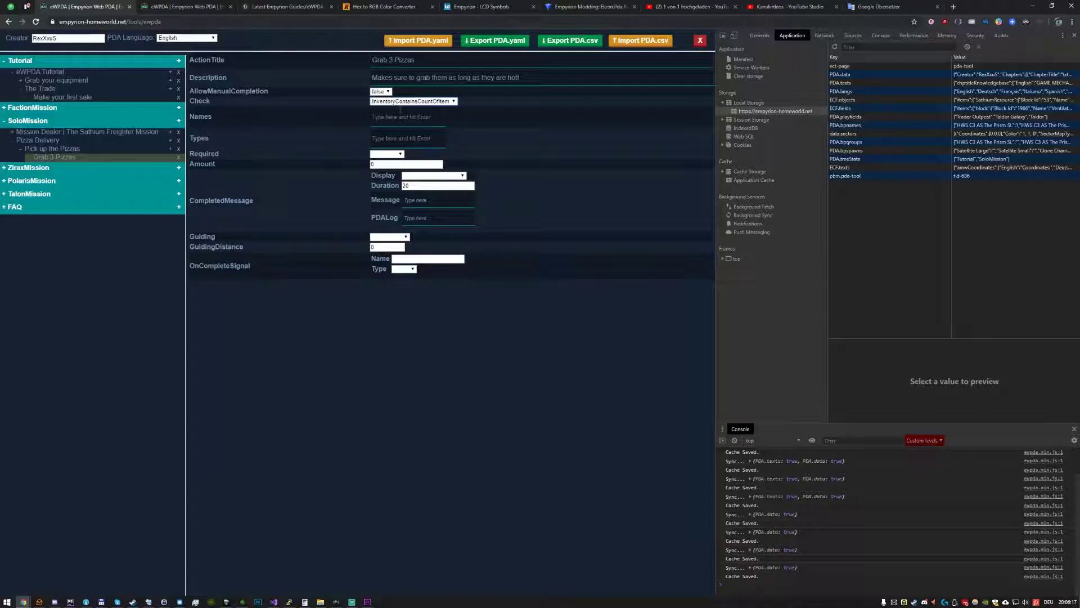
# Step: Add Player to the Names and Pizza (Pizza) to the Types of the Grab 3 Pizzas action
pyautogui.click(371, 121)
pyautogui.click(405, 138)
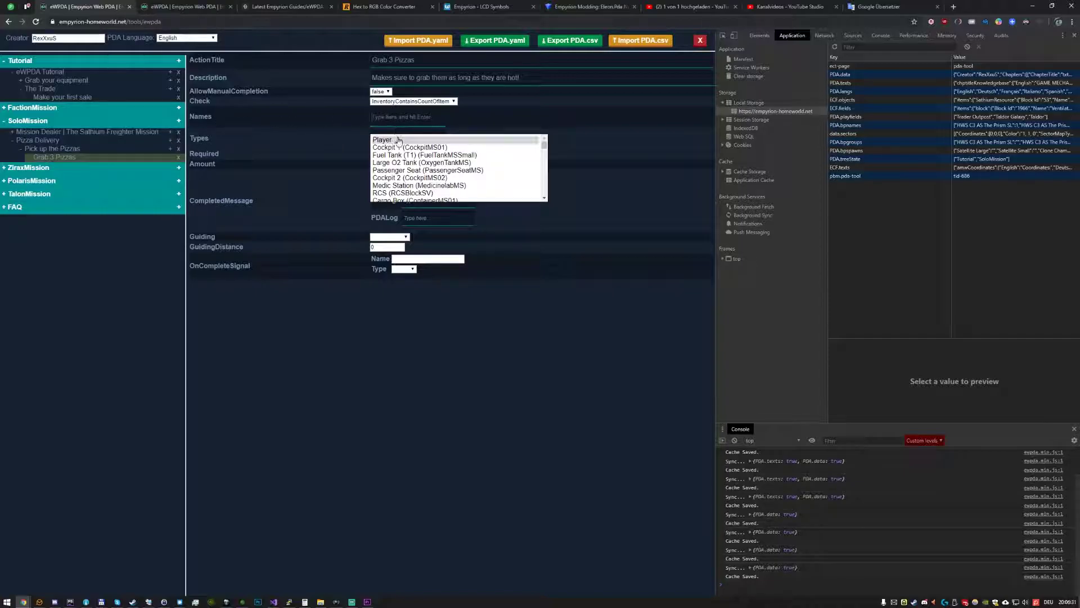
pyautogui.press('Down')
pyautogui.press('Return')
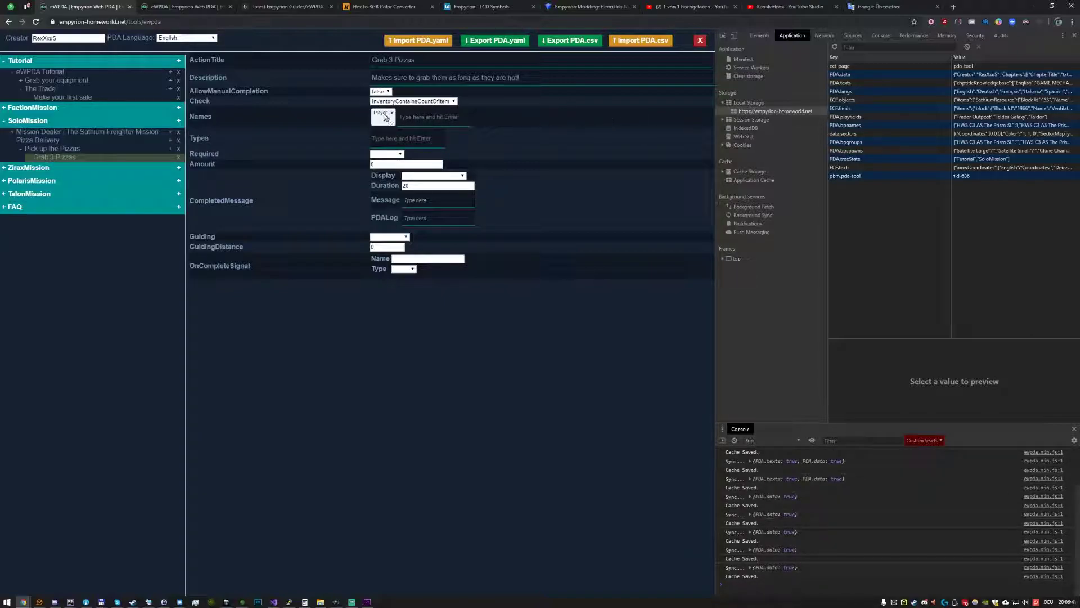
pyautogui.click(387, 154)
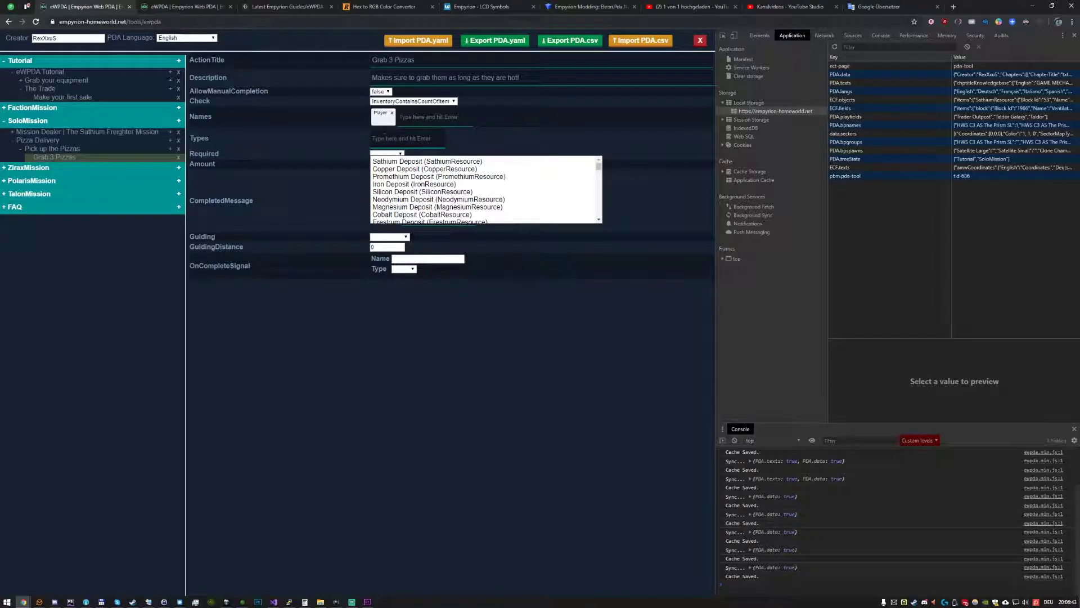
pyautogui.write('I')
pyautogui.write('izza')
pyautogui.press('Return')
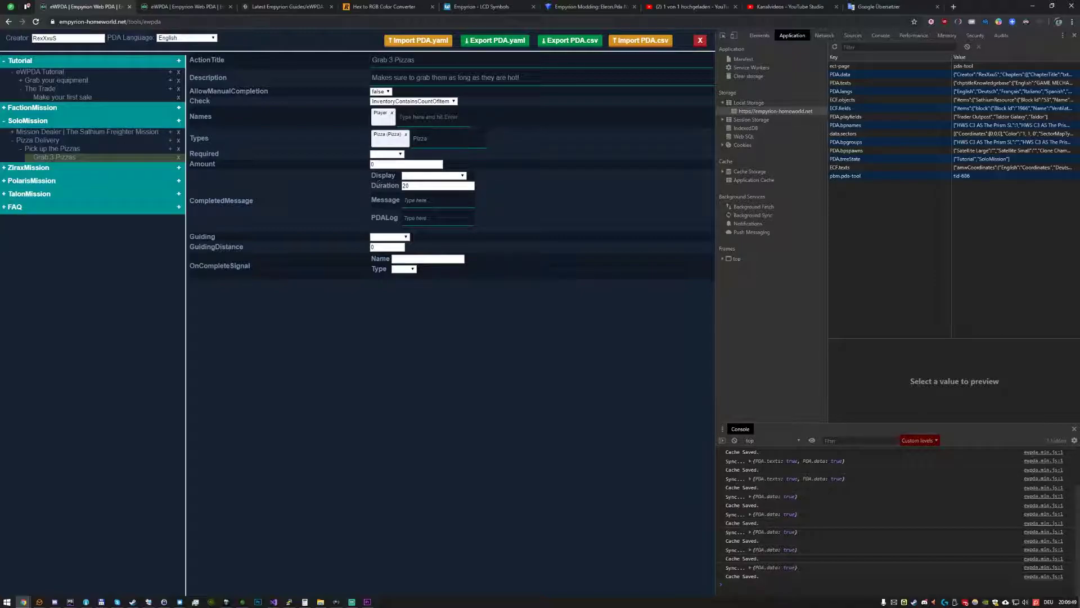
# Step: Set the Grab 3 Pizzas action's Amount to 3 and its Required option to NeedOne
pyautogui.doubleClick(374, 164)
pyautogui.write('3')
pyautogui.click(377, 155)
pyautogui.click(380, 161)
pyautogui.click(392, 155)
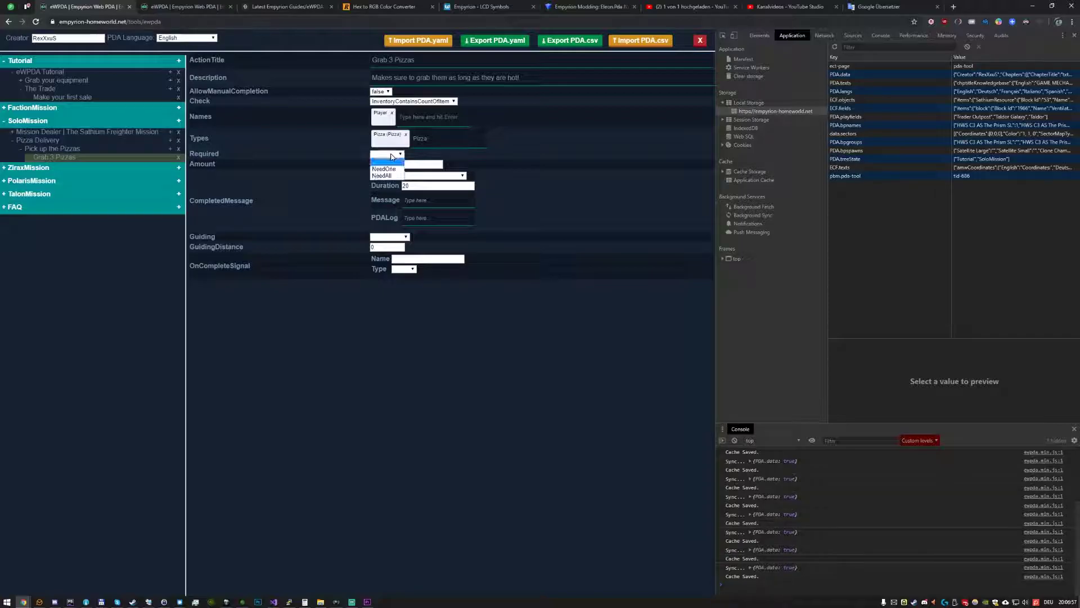
pyautogui.click(393, 170)
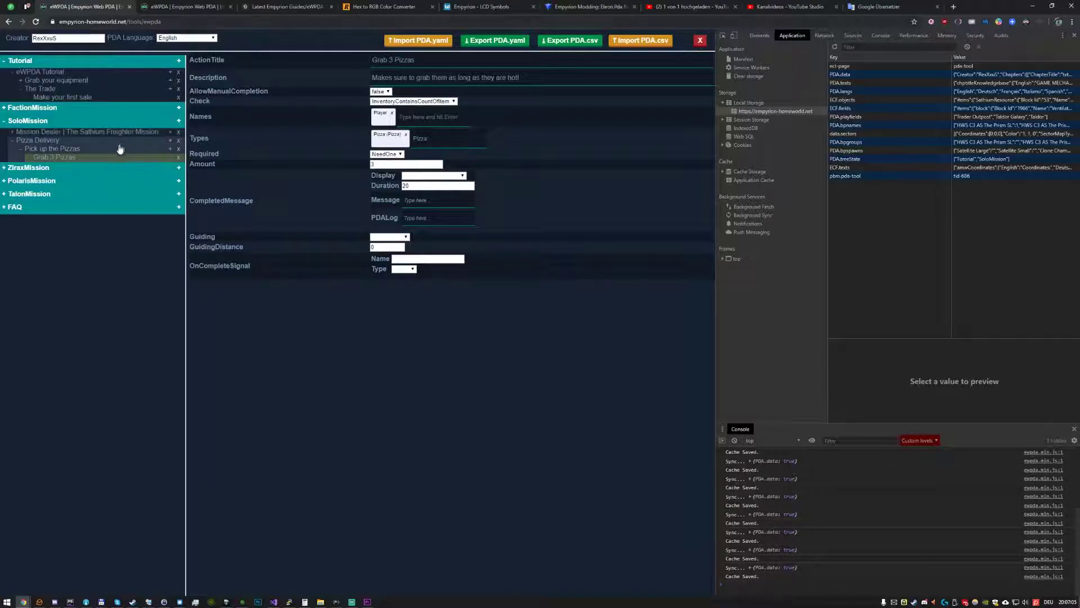
# Step: Enter "Good job Pizza guy!" as the CompletedMessage of the Pizza Delivery chapter
pyautogui.click(95, 141)
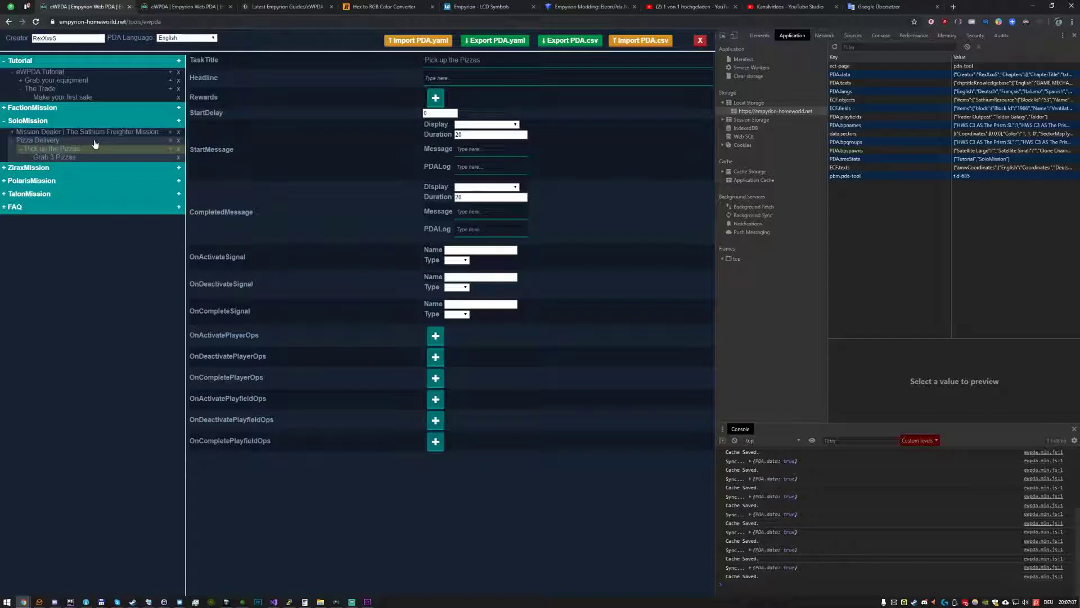
pyautogui.click(84, 149)
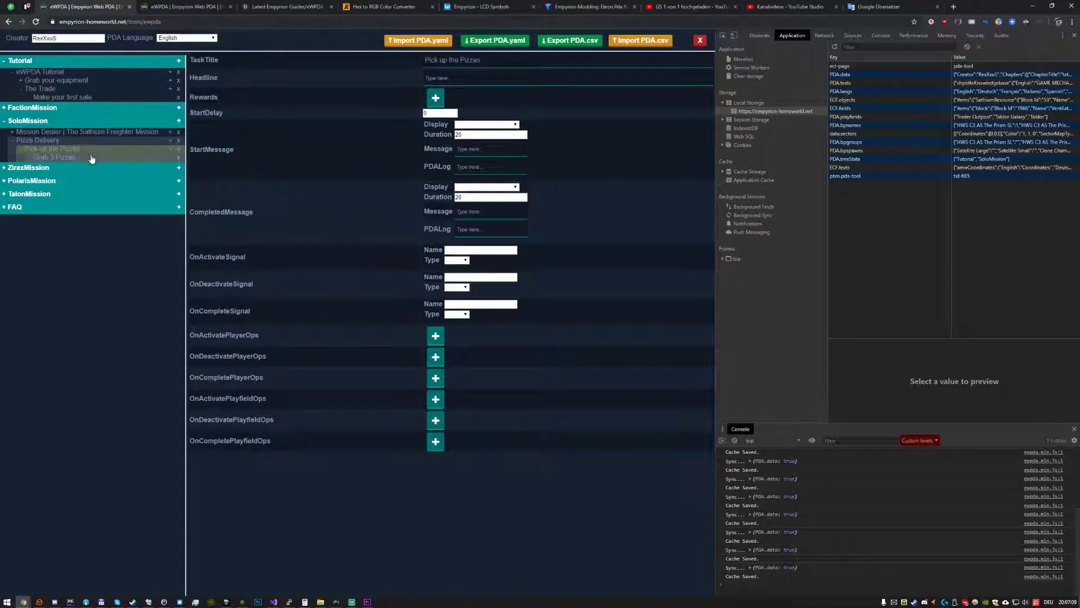
pyautogui.click(62, 157)
pyautogui.click(55, 141)
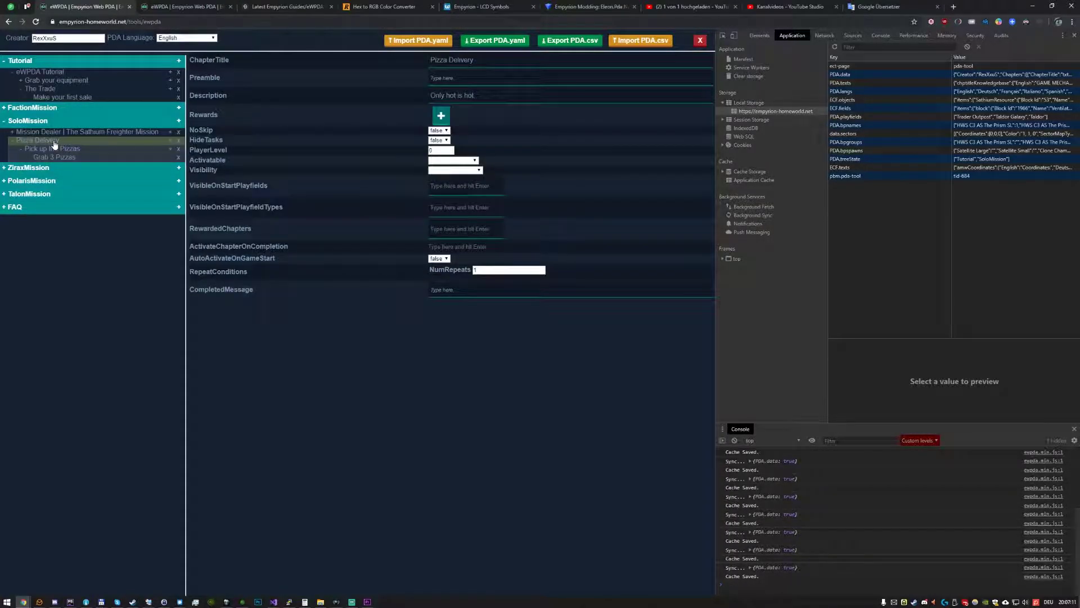
pyautogui.click(83, 150)
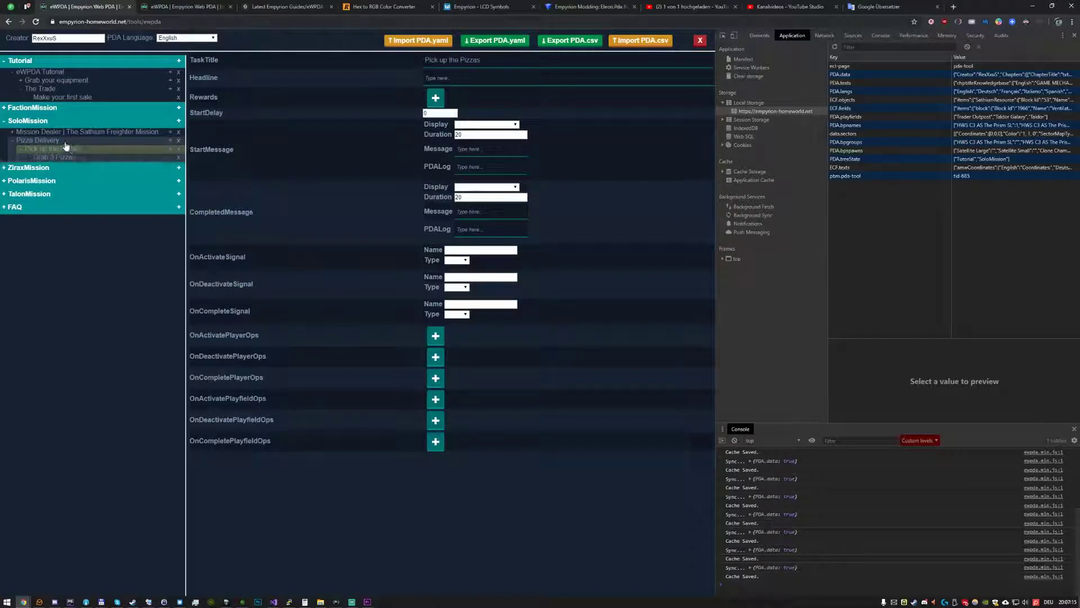
pyautogui.click(63, 145)
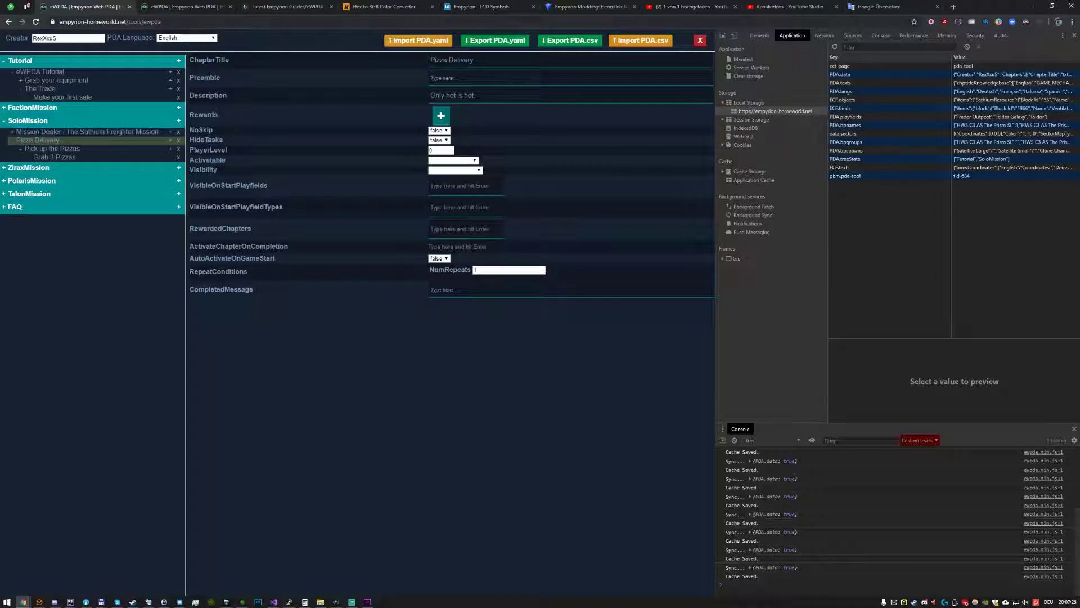
pyautogui.press('Tab')
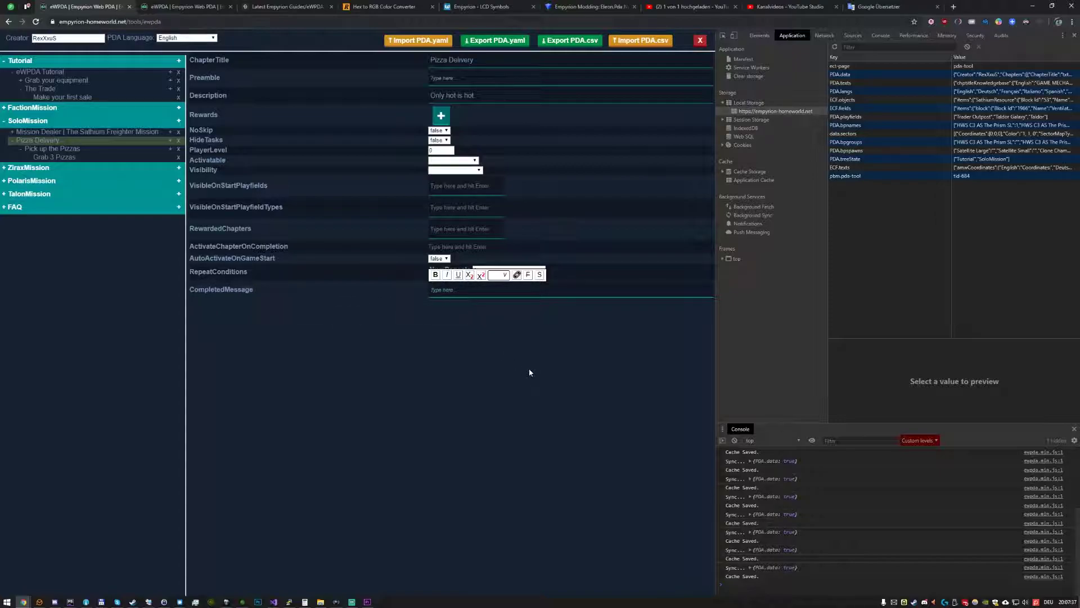
pyautogui.write('Good job Pizza guy!')
pyautogui.click(489, 59)
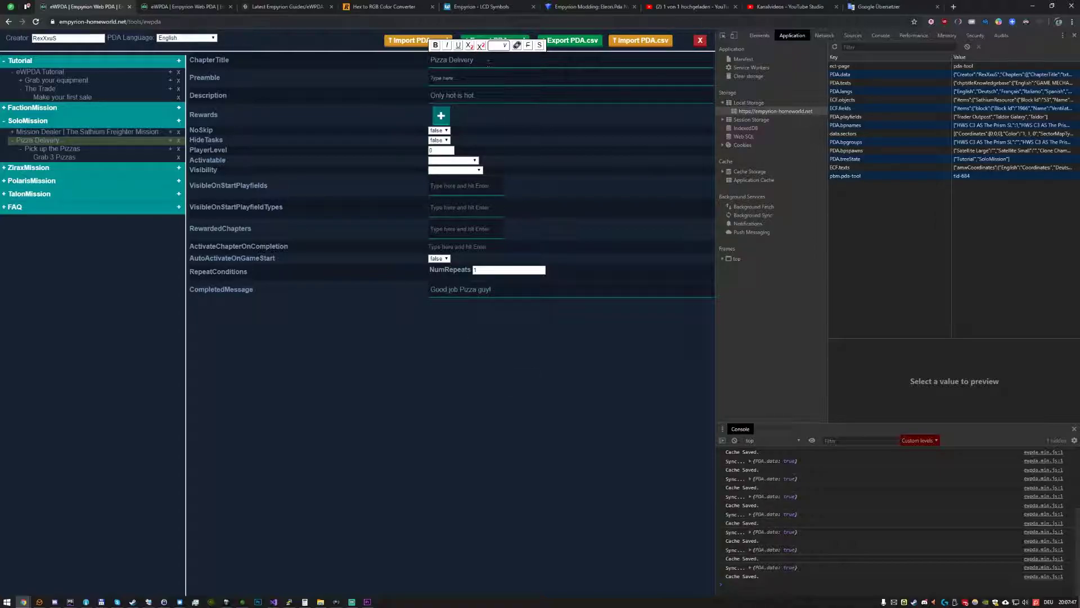
pyautogui.click(480, 77)
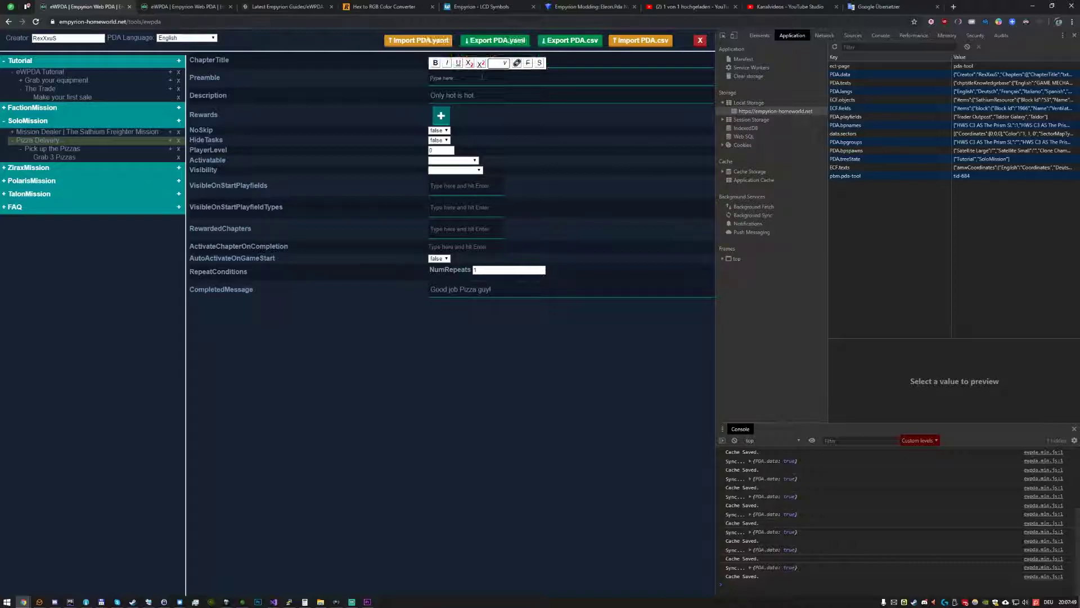
# Step: Make "Good job" bold and "Pizza" italic in the Pizza Delivery chapter's CompletedMessage
pyautogui.click(500, 289)
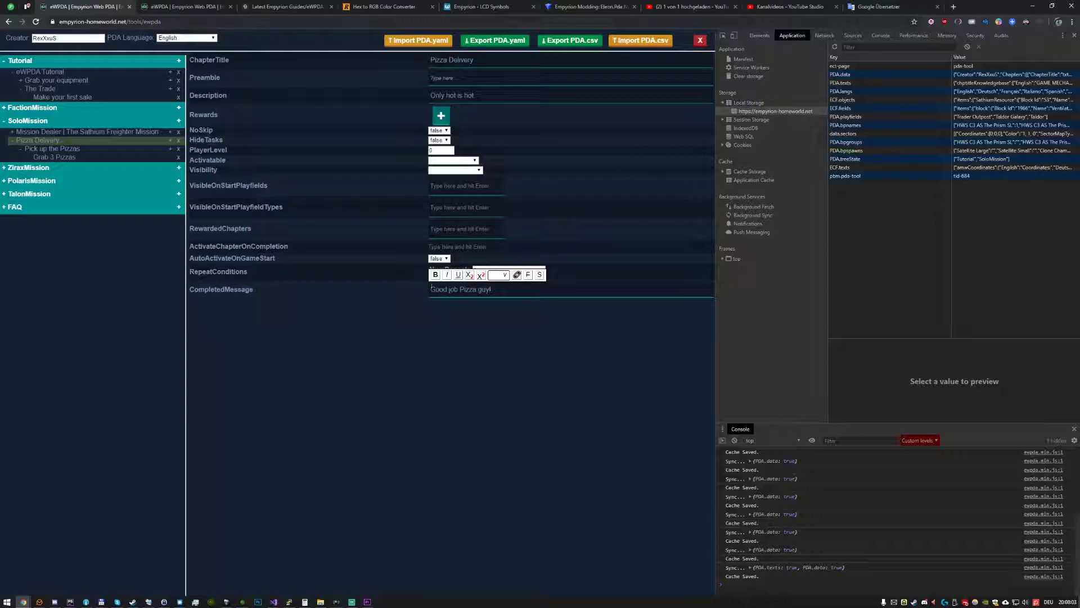
pyautogui.moveTo(431, 289); pyautogui.dragTo(491, 294)
pyautogui.doubleClick(439, 289)
pyautogui.moveTo(449, 290); pyautogui.dragTo(456, 290)
pyautogui.click(435, 275)
pyautogui.doubleClick(471, 289)
pyautogui.click(447, 275)
# Step: Color the word "guy" red in the Pizza Delivery chapter's CompletedMessage
pyautogui.doubleClick(486, 289)
pyautogui.click(505, 291)
pyautogui.doubleClick(485, 290)
pyautogui.click(505, 275)
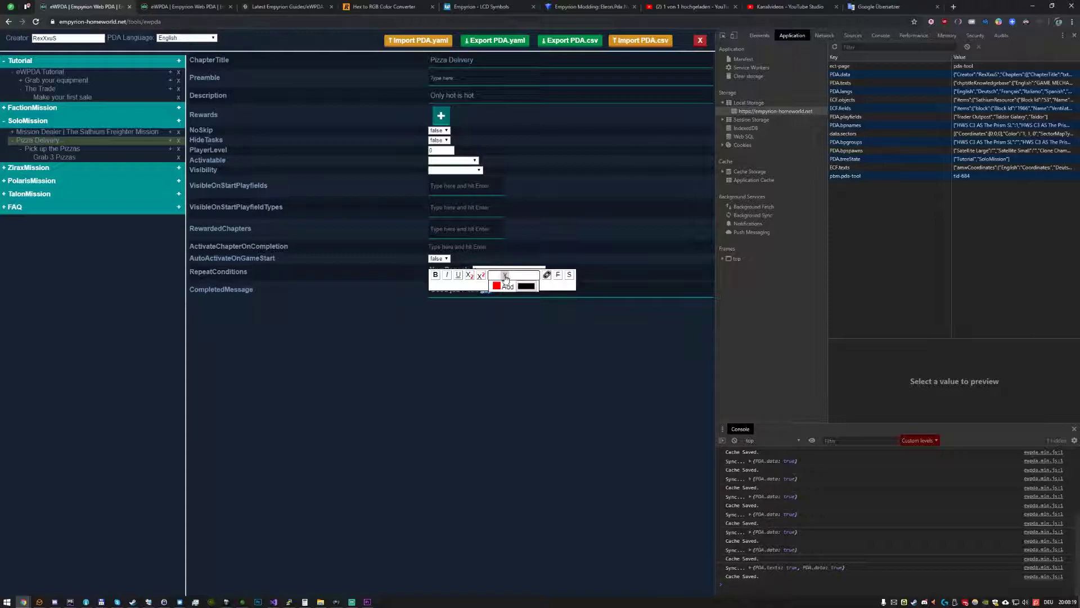
pyautogui.click(500, 289)
# Step: Select "Pizza" in the CompletedMessage and add orange (#ff8040) to the quick text colors
pyautogui.doubleClick(471, 289)
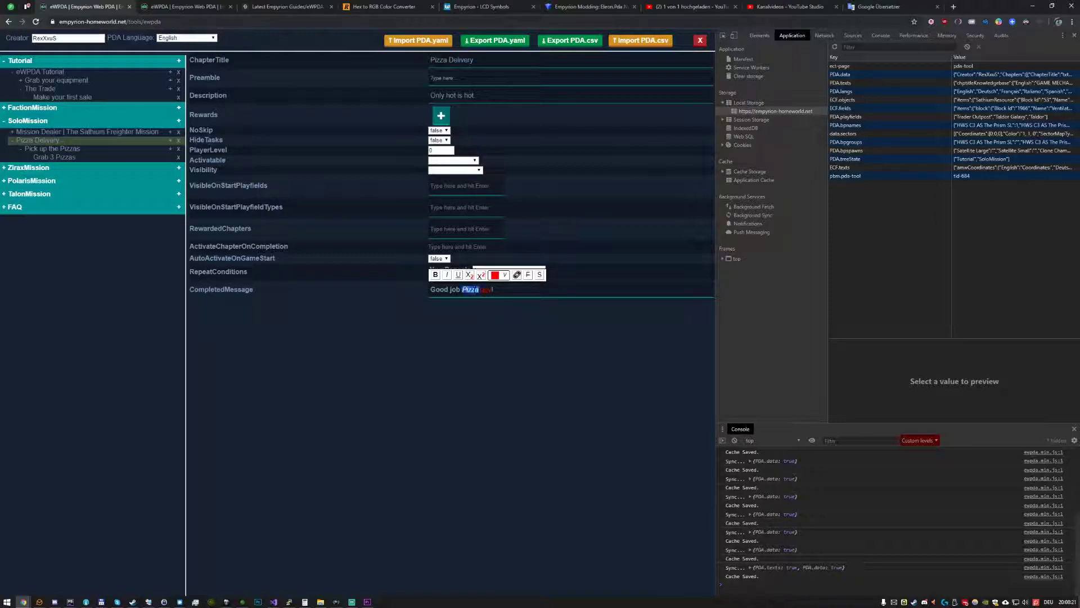
pyautogui.click(505, 275)
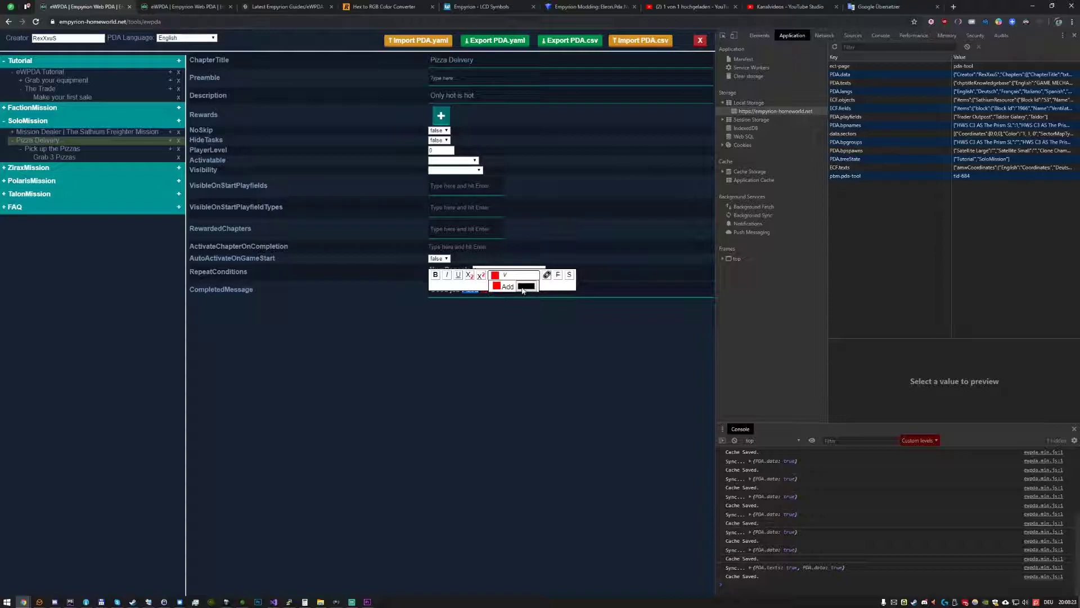
pyautogui.click(526, 287)
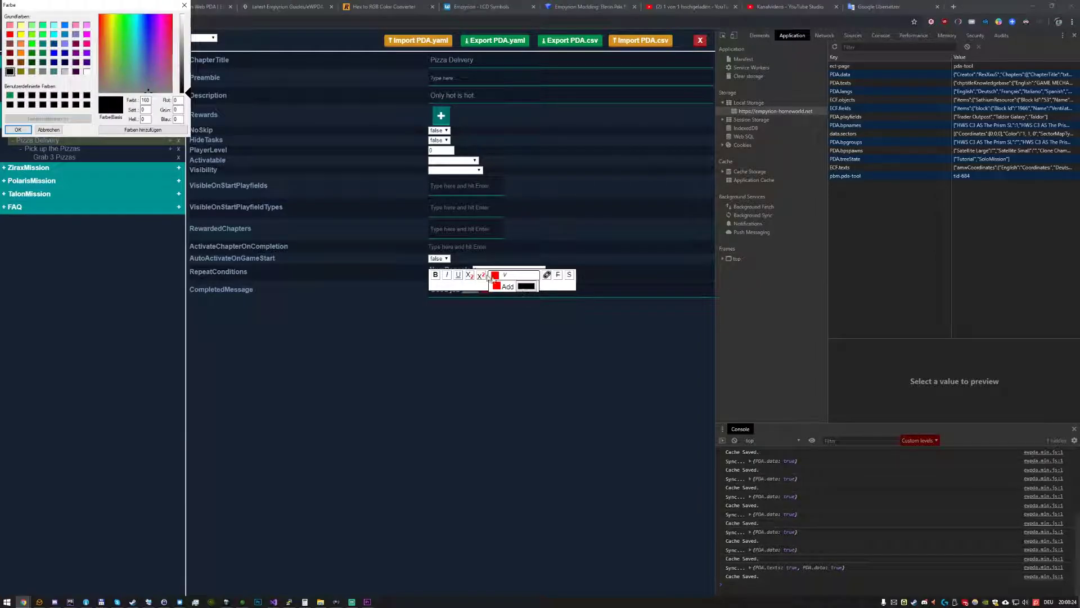
pyautogui.click(21, 43)
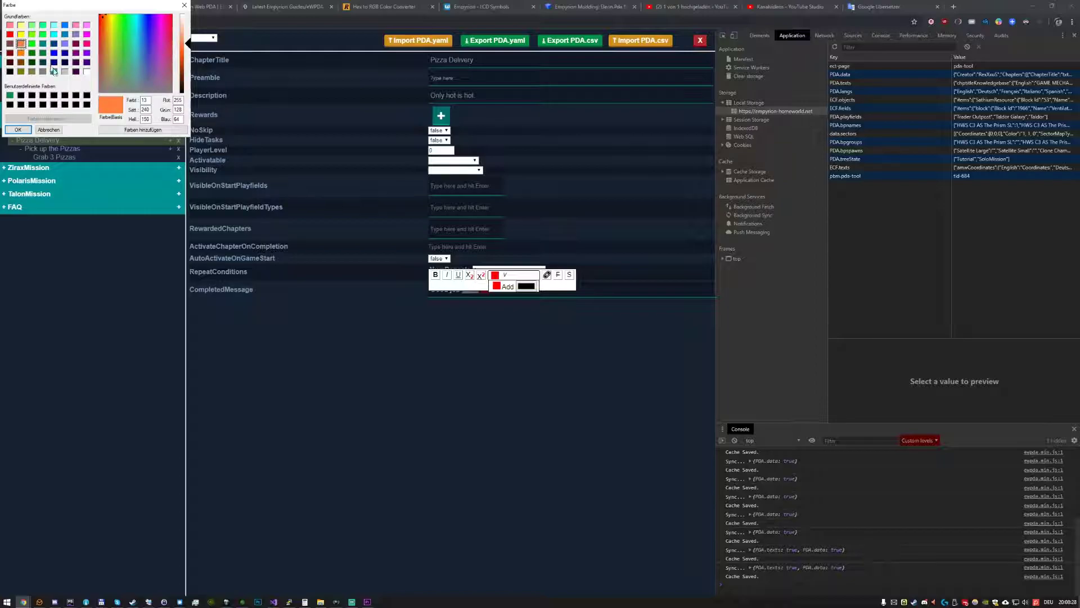
pyautogui.click(18, 129)
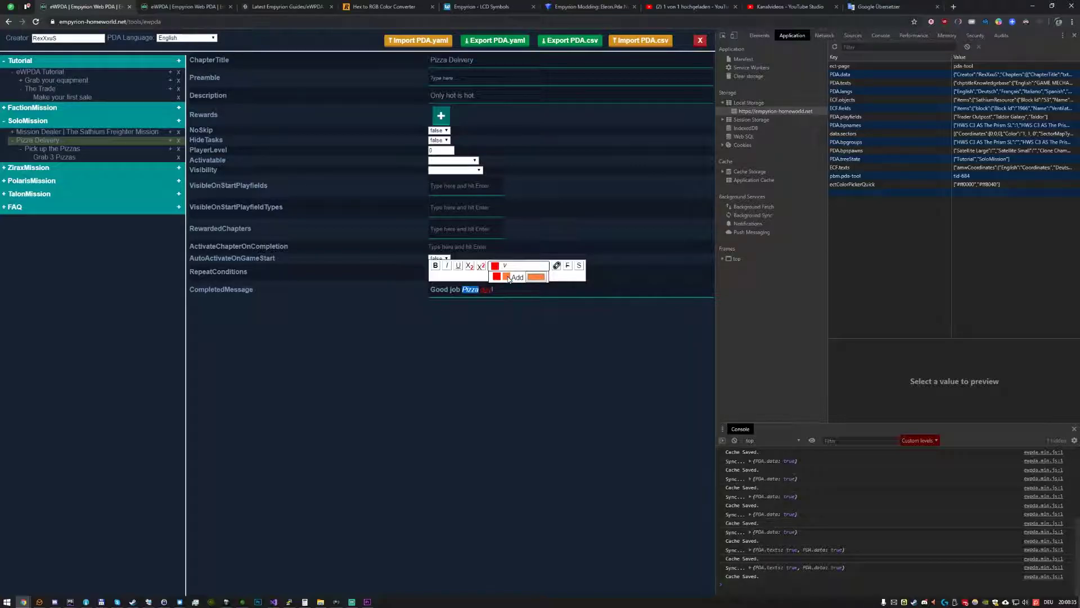
# Step: Examine the ectColorPickerQuick entry in the local storage and reload the eWPDA page
pyautogui.click(997, 185)
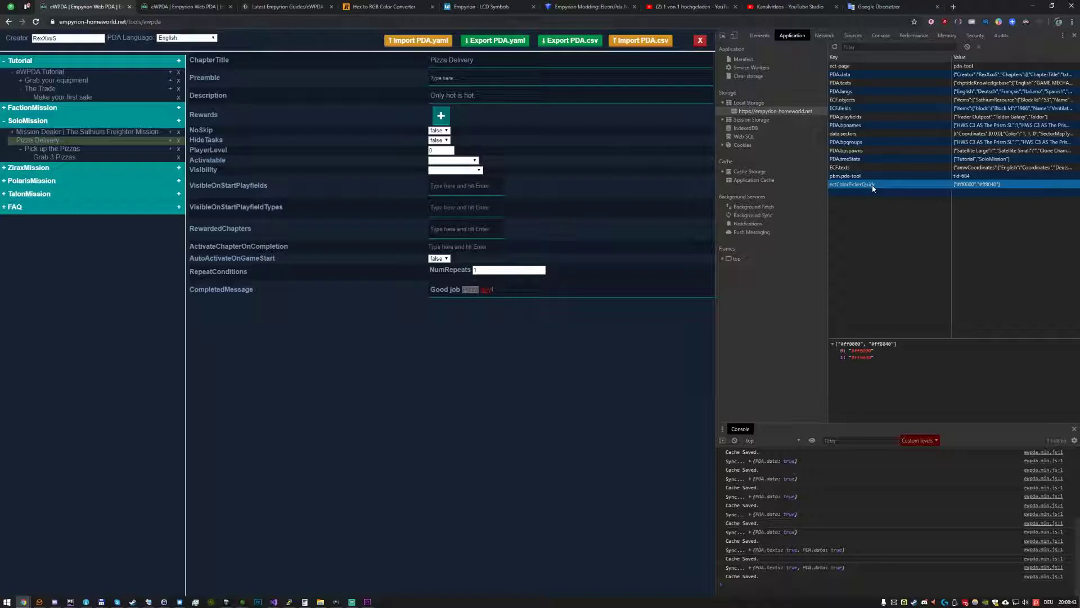
pyautogui.click(459, 283)
pyautogui.click(504, 267)
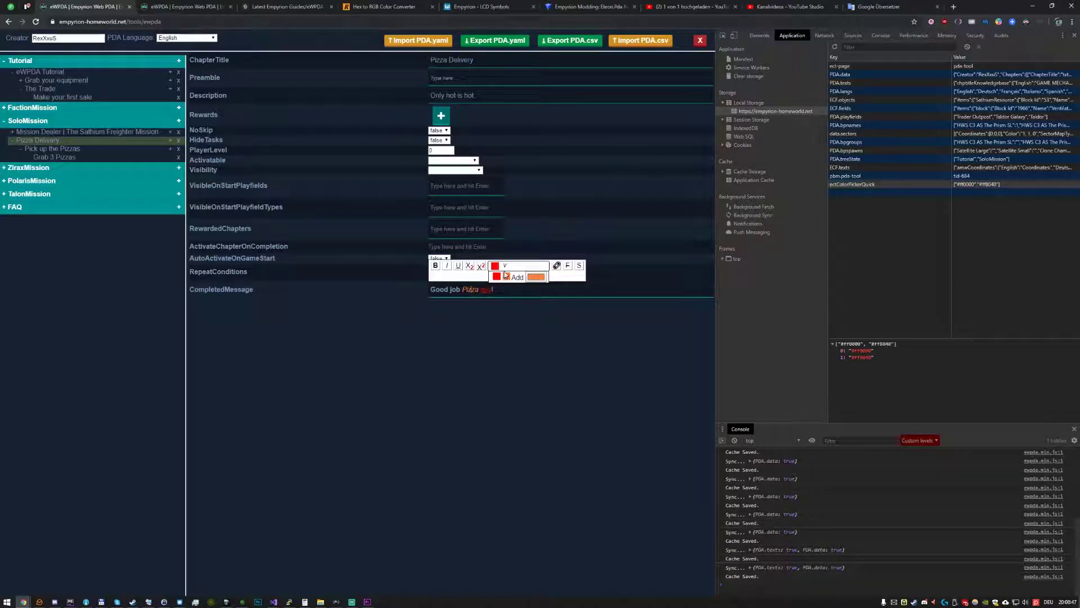
pyautogui.click(430, 22)
pyautogui.press('Return')
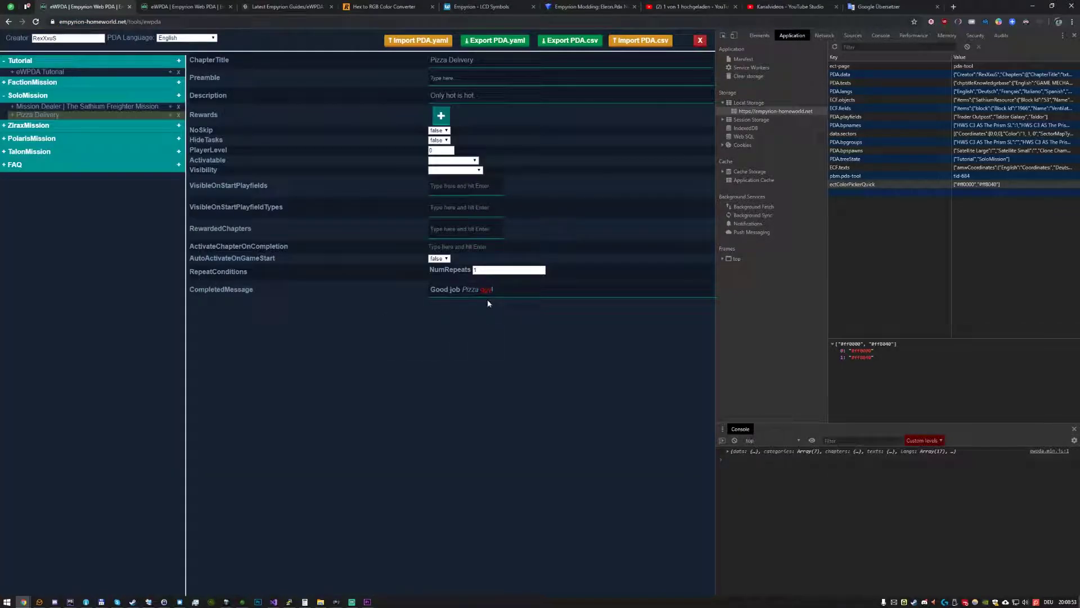
# Step: Color the word "Pizza" with the saved orange in the Pizza Delivery chapter's CompletedMessage
pyautogui.doubleClick(470, 289)
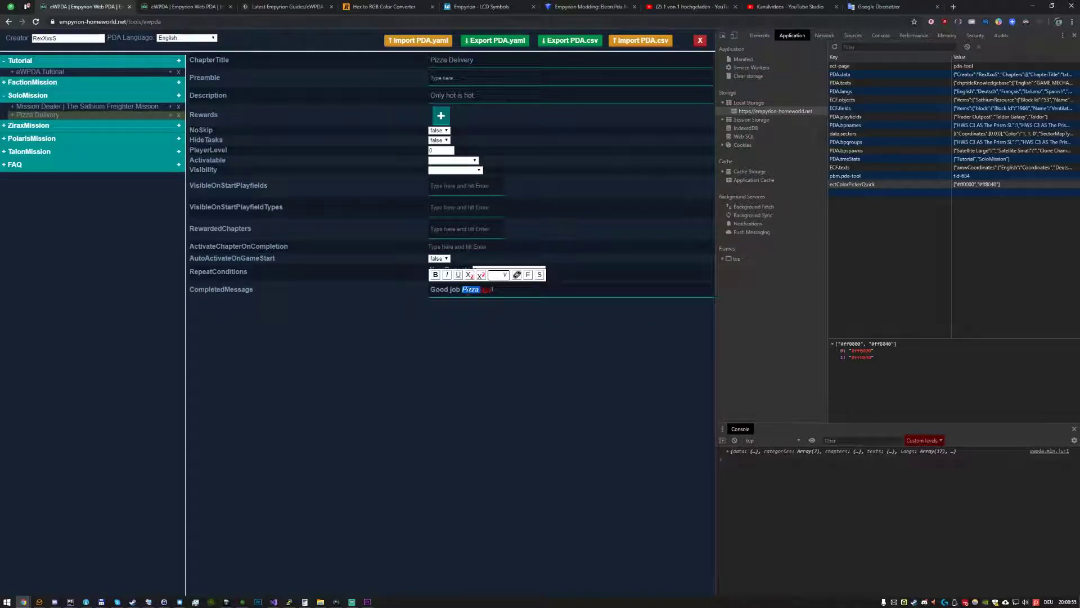
pyautogui.click(505, 276)
pyautogui.click(506, 288)
pyautogui.click(497, 294)
# Step: Add green (#00ff00) to the quick text colors and apply it to "Good job" in the CompletedMessage
pyautogui.moveTo(430, 289); pyautogui.dragTo(460, 289)
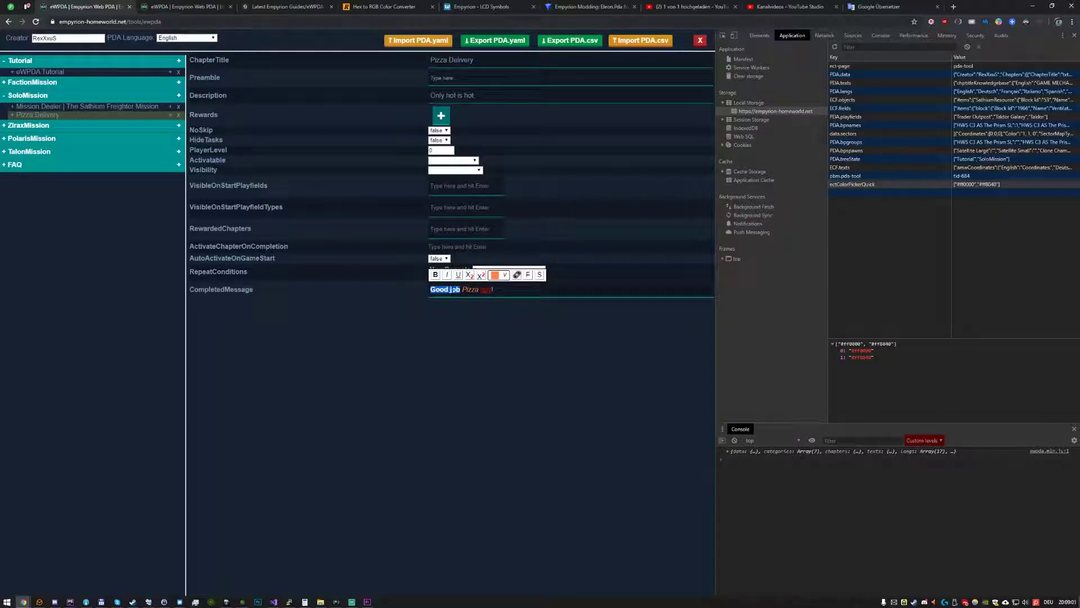
pyautogui.click(505, 276)
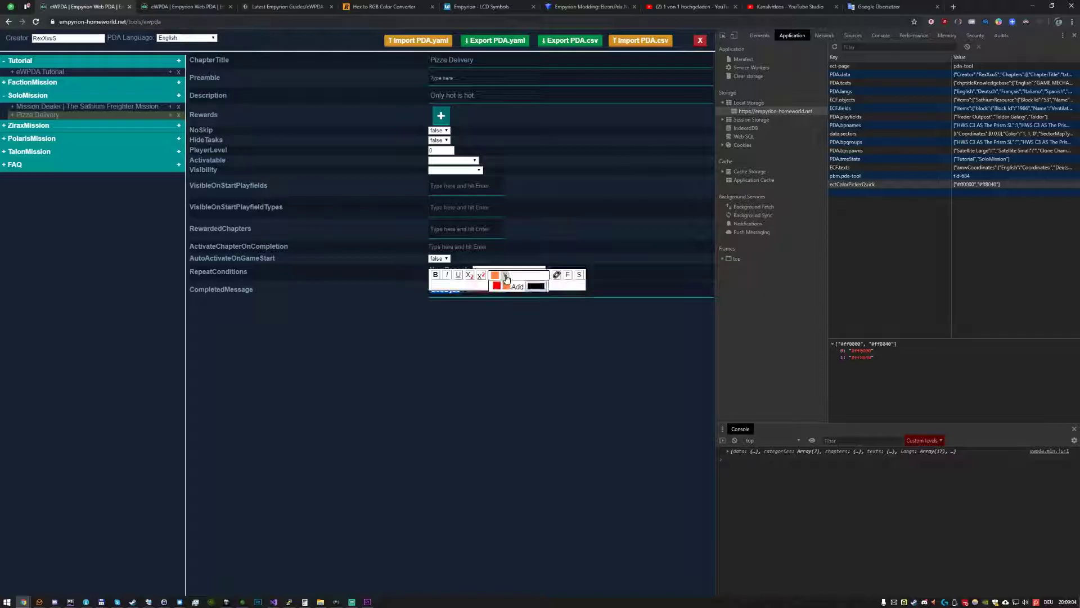
pyautogui.click(535, 286)
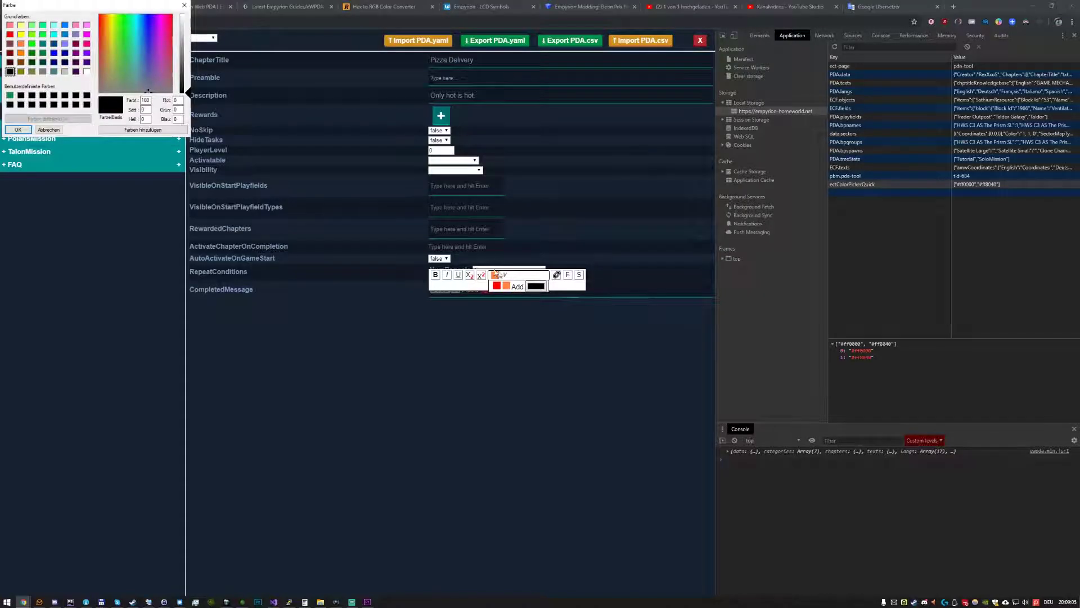
pyautogui.click(32, 45)
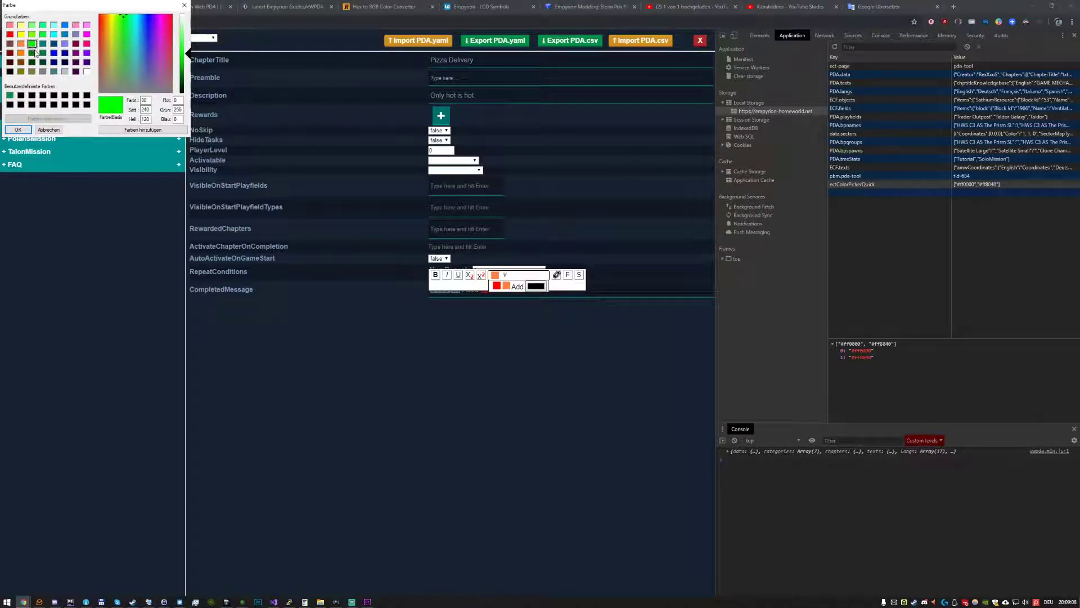
pyautogui.click(18, 130)
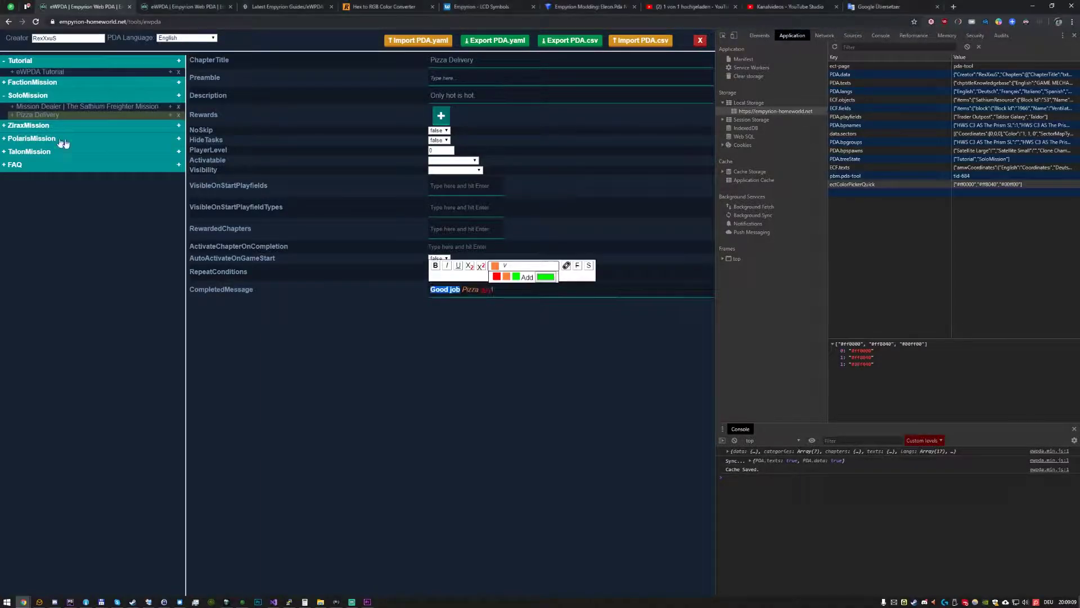
pyautogui.click(516, 276)
pyautogui.press('End')
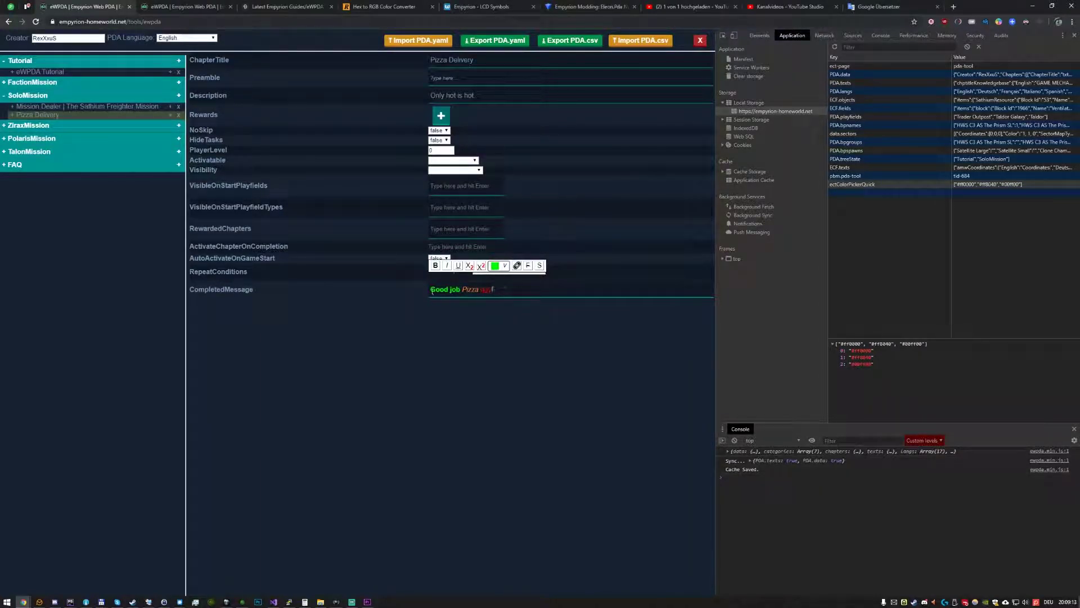
# Step: Open the Pick up the Pizzas task under Pizza Delivery and examine its StartMessage and CompletedMessage settings
pyautogui.click(28, 116)
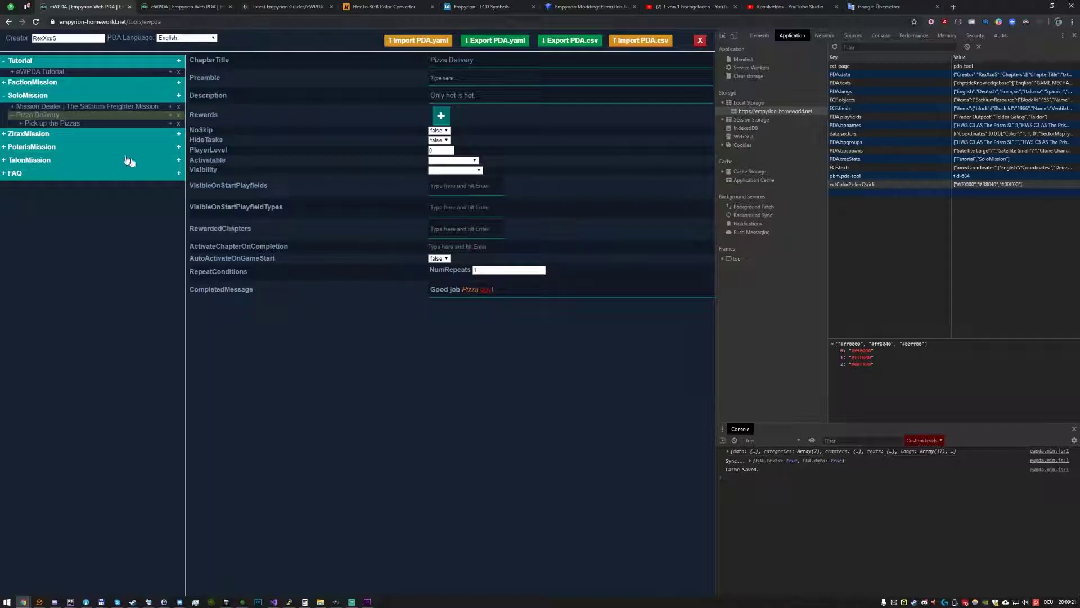
pyautogui.click(43, 124)
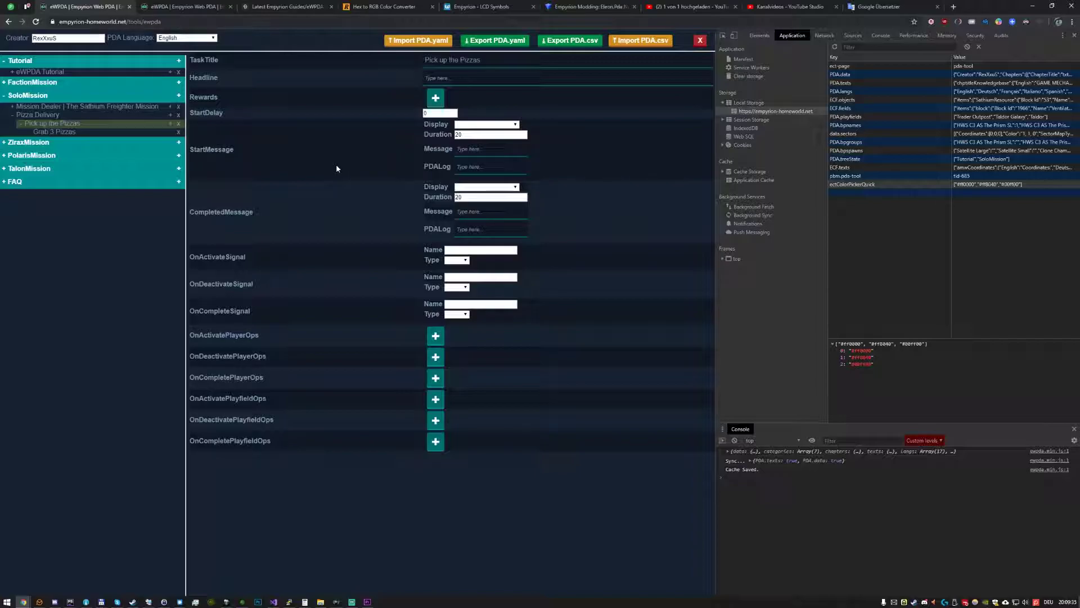
pyautogui.doubleClick(216, 150)
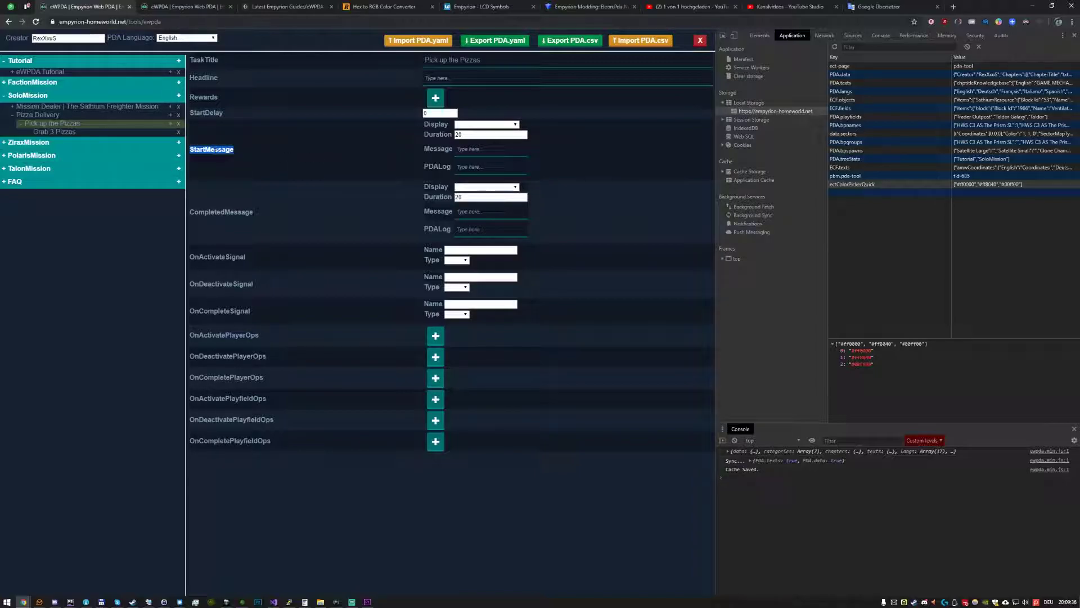
pyautogui.doubleClick(226, 211)
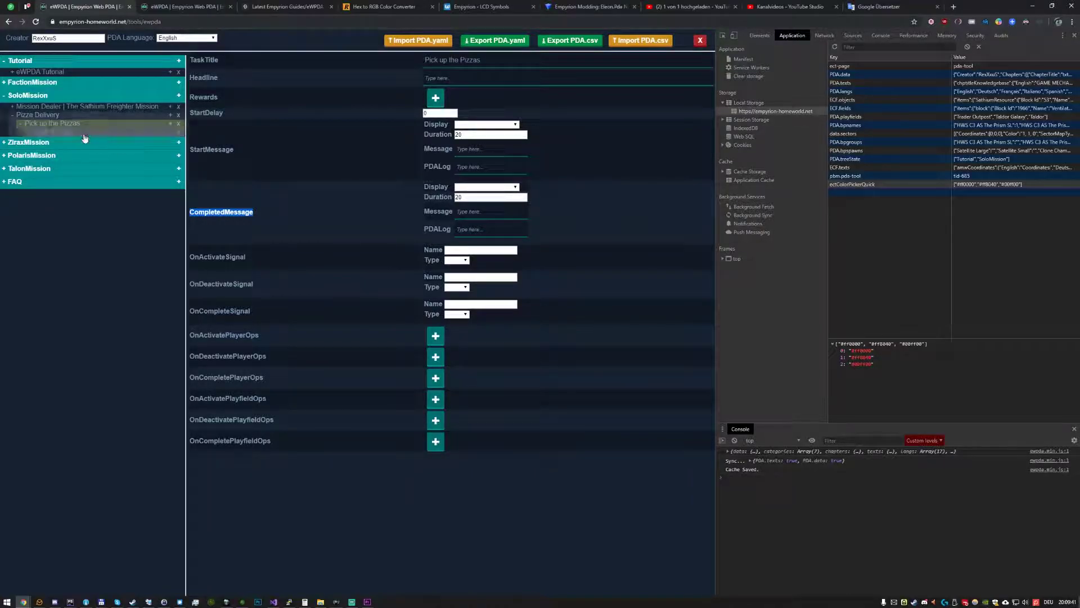
# Step: Enter "Go go go" in bold as the CompletedMessage text of the Grab 3 Pizzas action
pyautogui.click(83, 132)
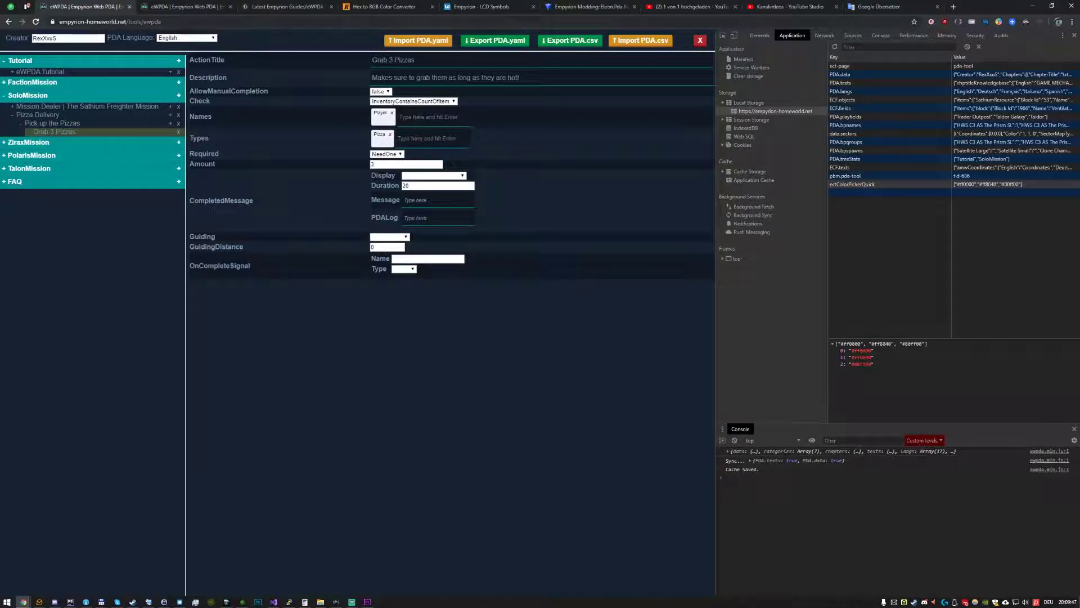
pyautogui.click(433, 201)
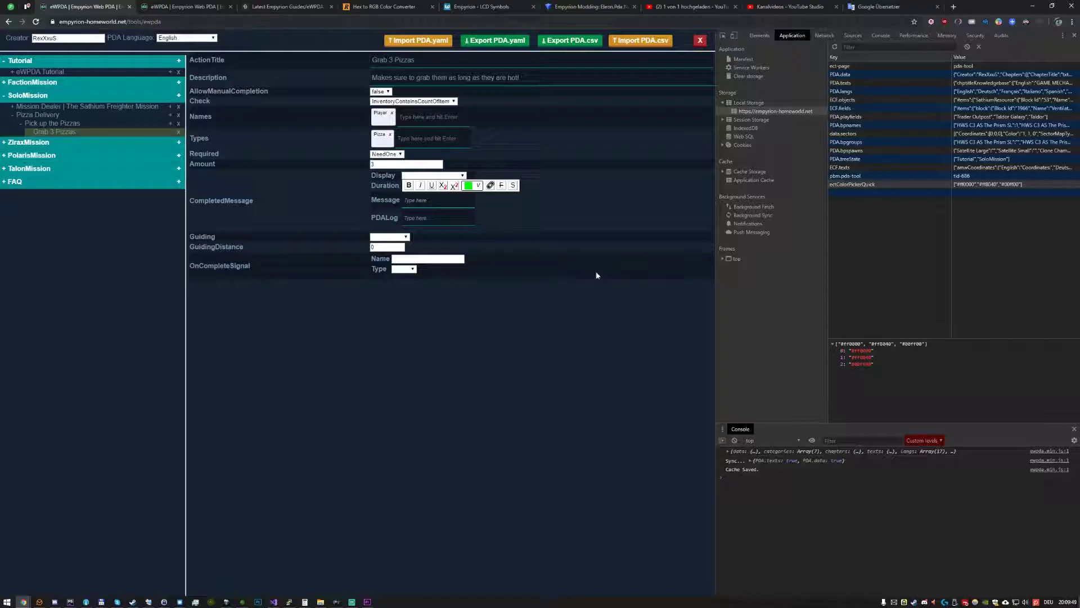
pyautogui.write('Go go go')
pyautogui.hotkey('ctrl', 'a')
pyautogui.click(410, 186)
pyautogui.click(442, 203)
pyautogui.click(444, 217)
pyautogui.click(372, 199)
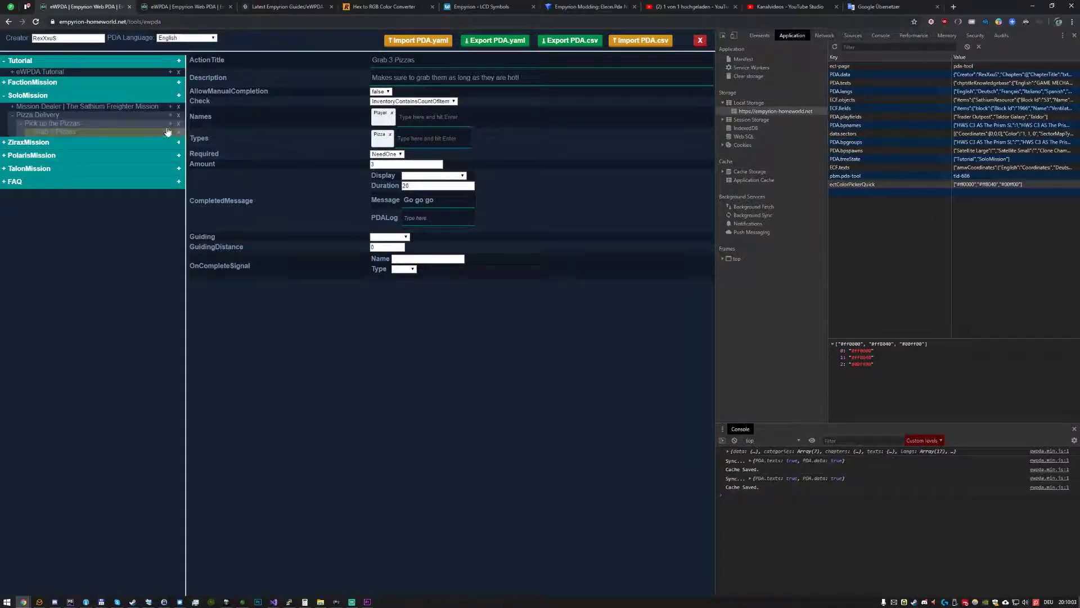
# Step: Return to the Pizza Delivery chapter and export the mission data over the existing PDA.yaml in the scenario's Extras\PDA folder
pyautogui.click(57, 117)
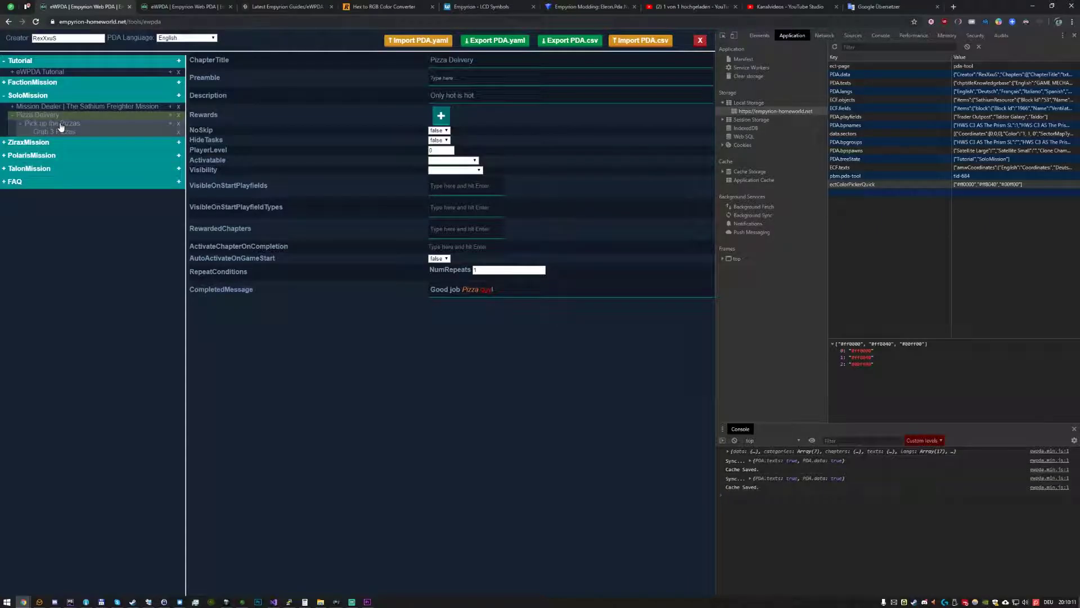
pyautogui.click(503, 42)
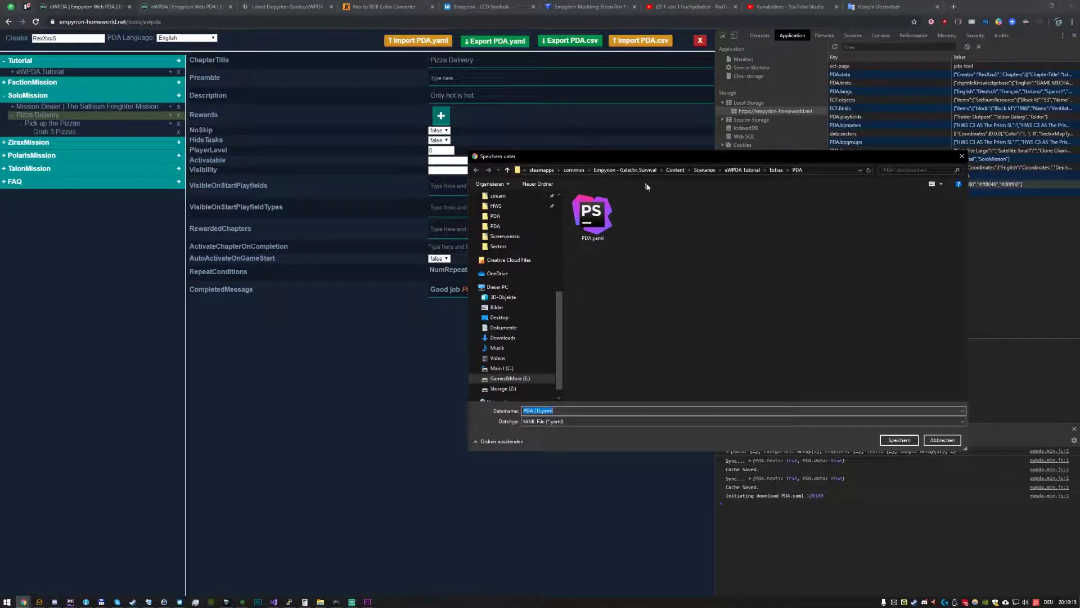
pyautogui.doubleClick(602, 218)
pyautogui.click(565, 304)
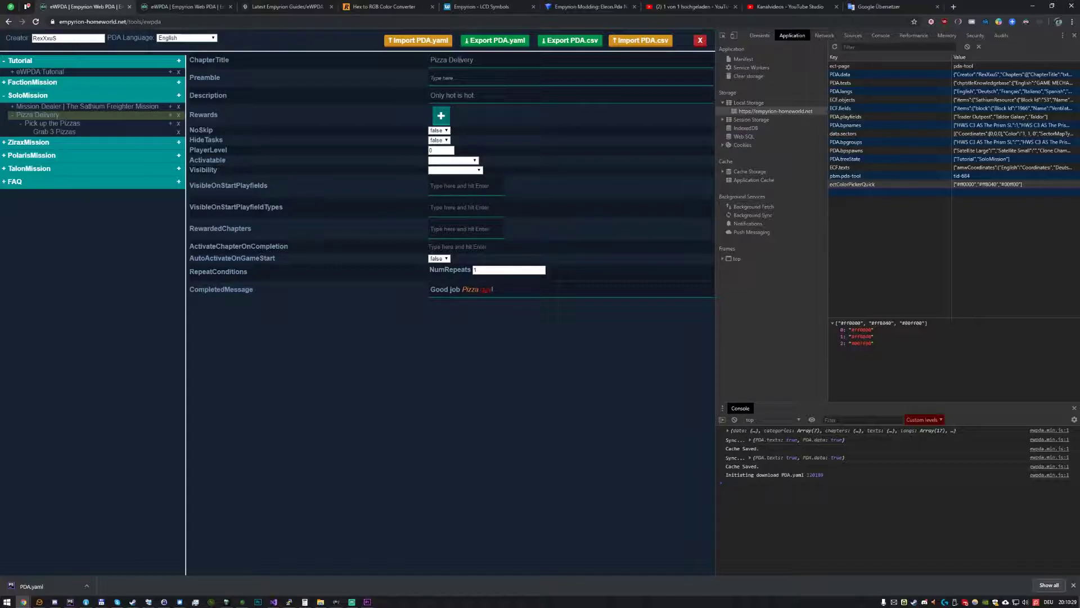
# Step: Export the mission texts over the existing PDA.csv in the scenario's Extras\PDA folder
pyautogui.click(567, 41)
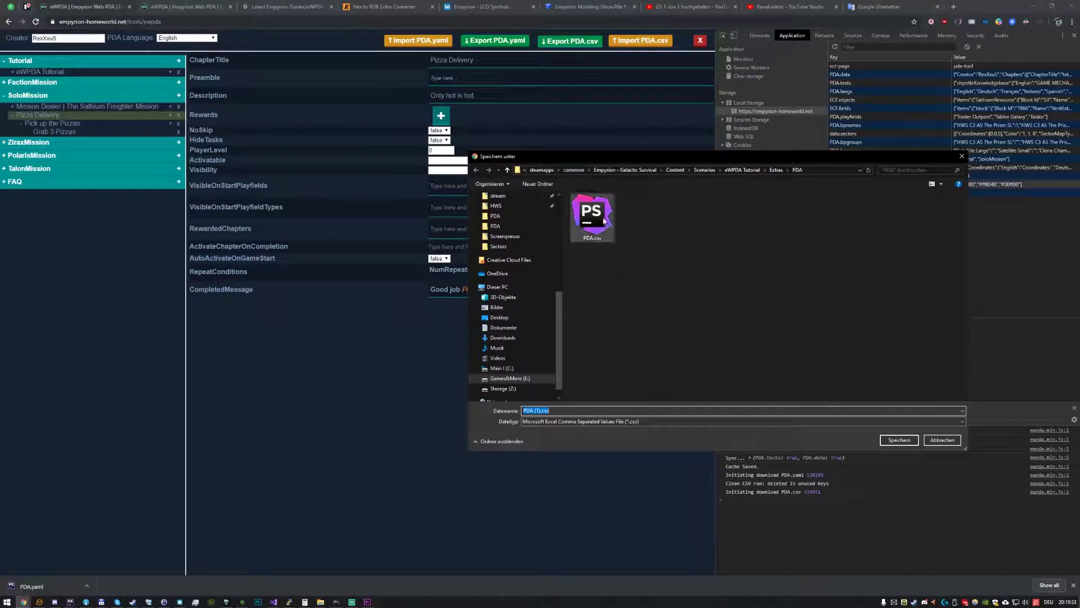
pyautogui.click(611, 226)
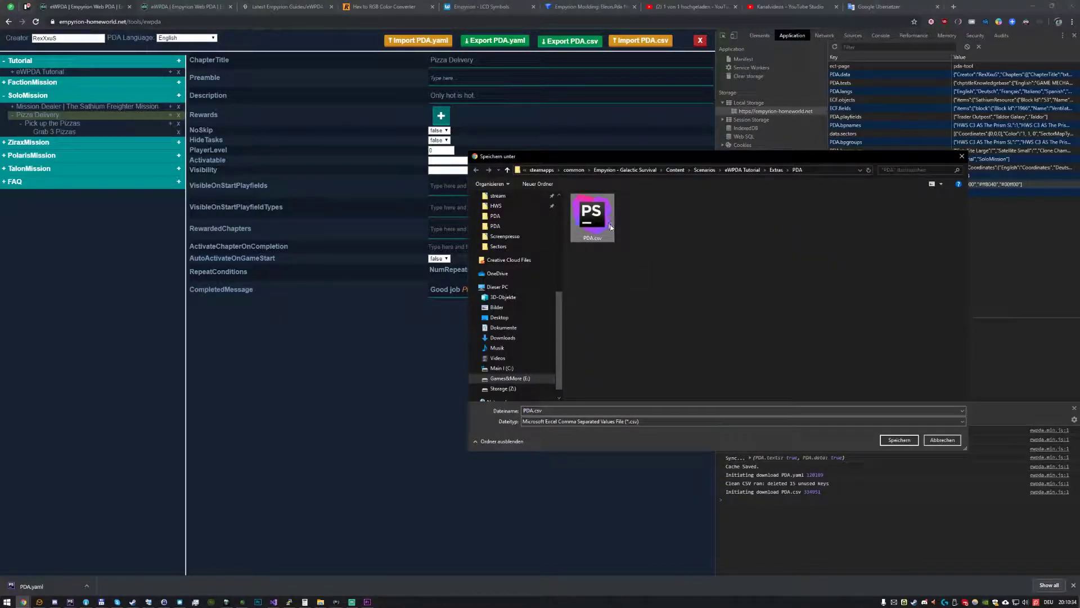
pyautogui.click(899, 439)
pyautogui.click(565, 305)
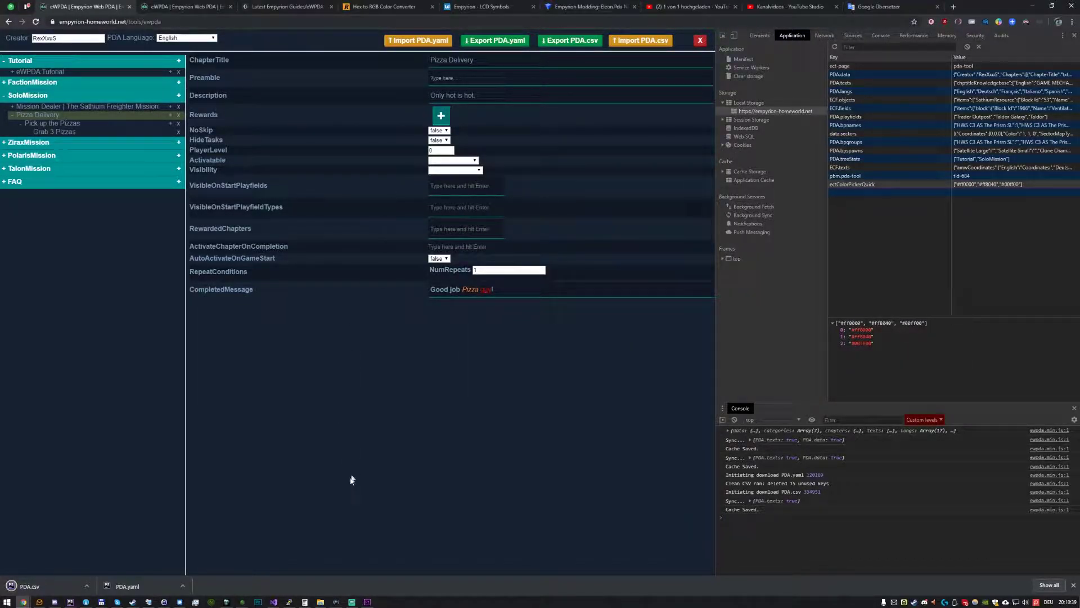
# Step: Switch to Empyrion - Galactic Survival, leave the saved games and open the scenario list for a new single player game
pyautogui.click(336, 601)
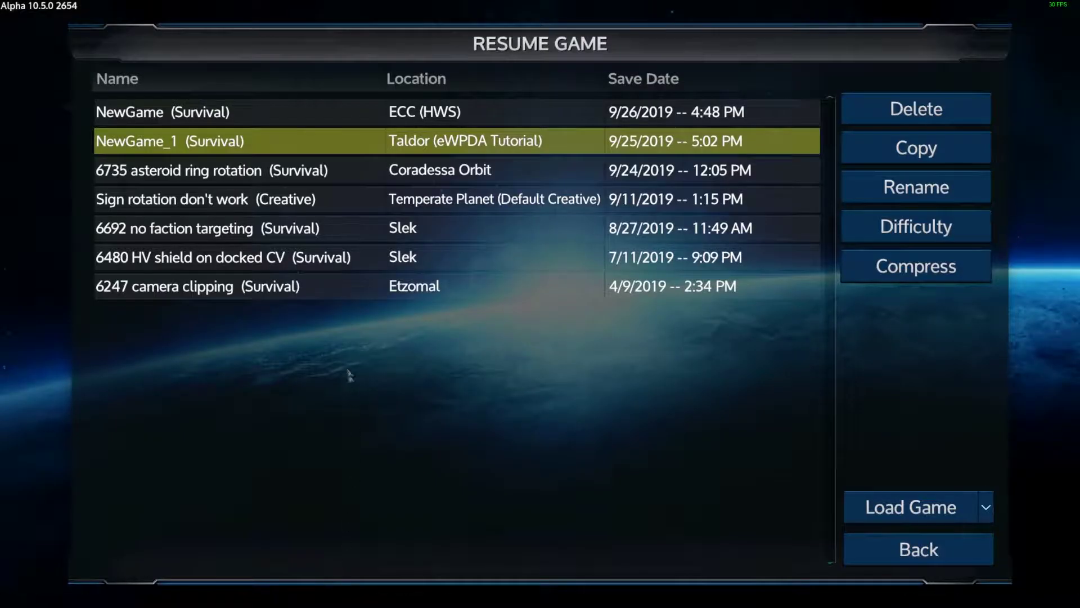
pyautogui.click(258, 119)
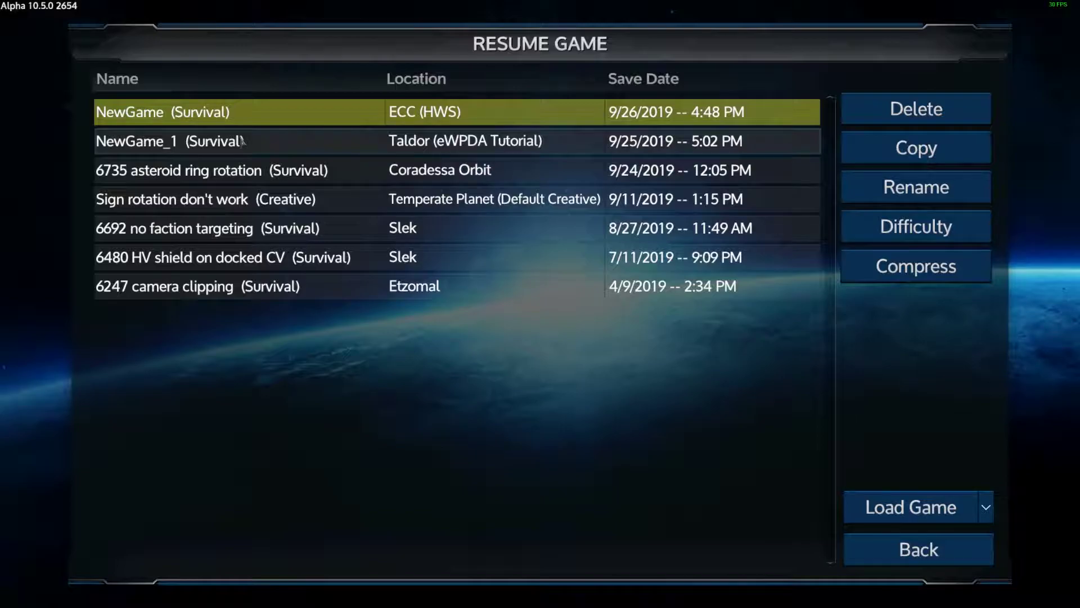
pyautogui.click(242, 141)
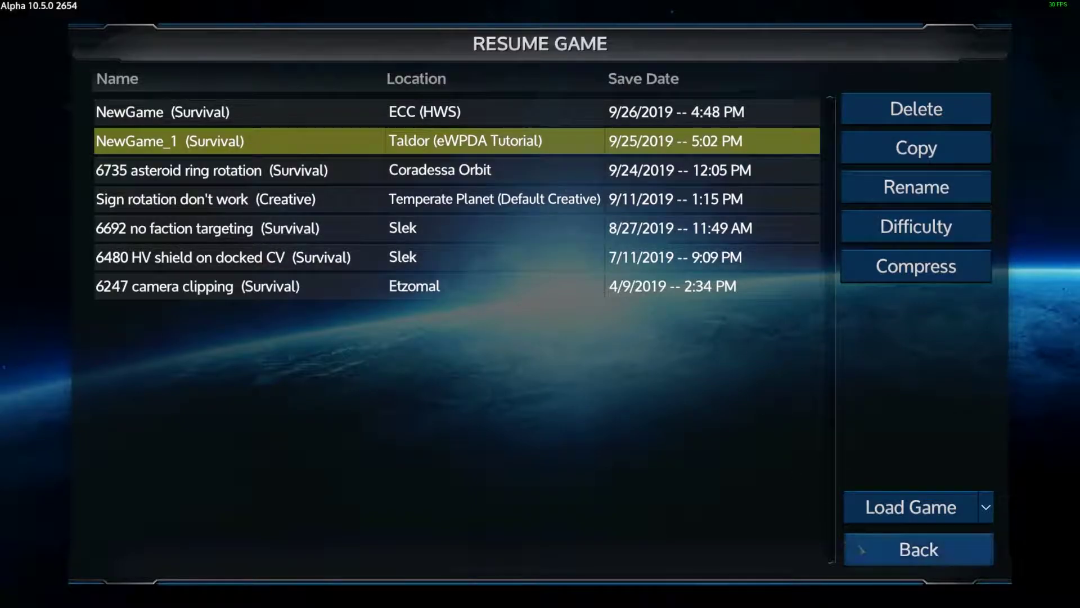
pyautogui.click(870, 553)
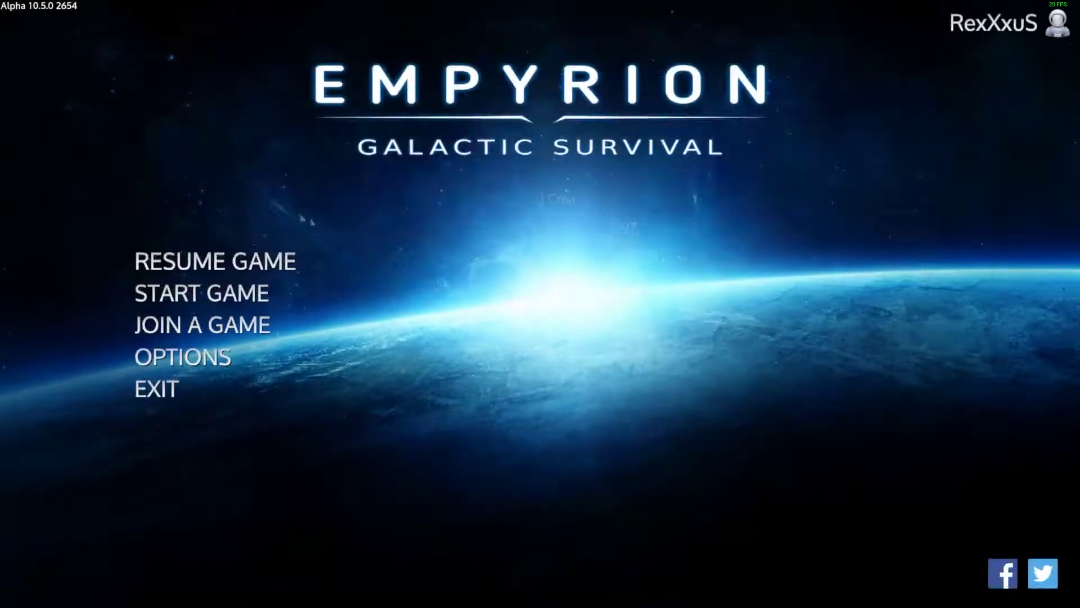
pyautogui.moveTo(236, 293)
pyautogui.click(438, 281)
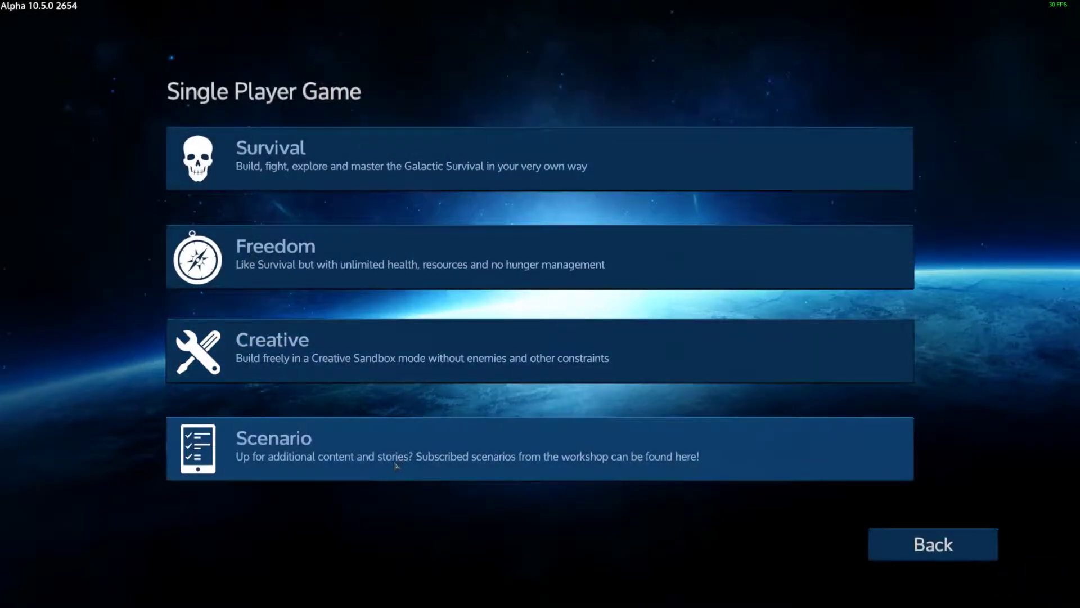
pyautogui.click(391, 452)
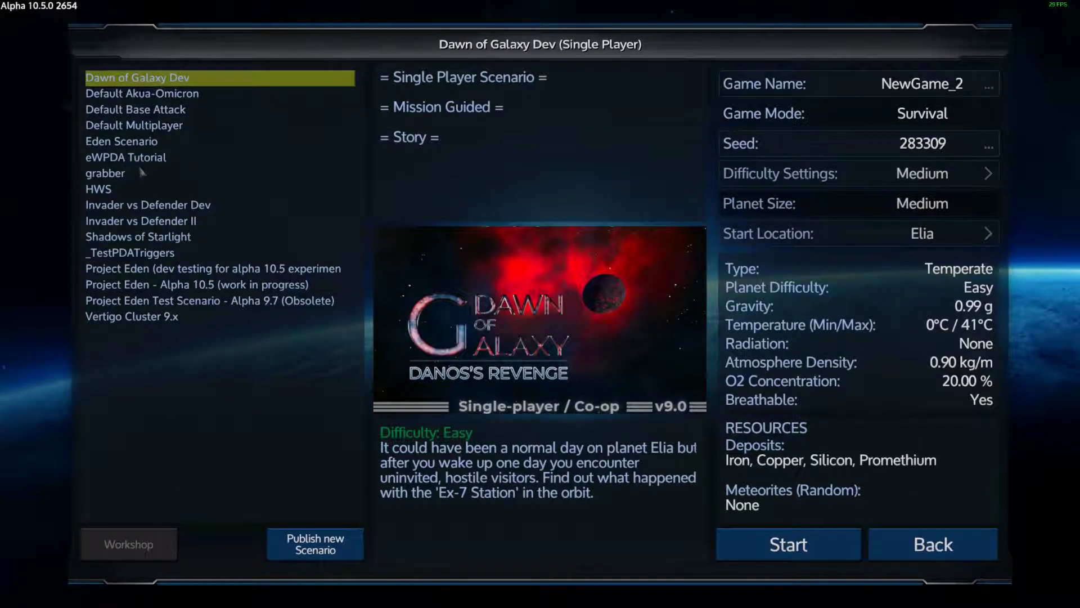
# Step: Start a new single player game with the eWPDA Tutorial scenario and dismiss the opening briefing
pyautogui.click(148, 159)
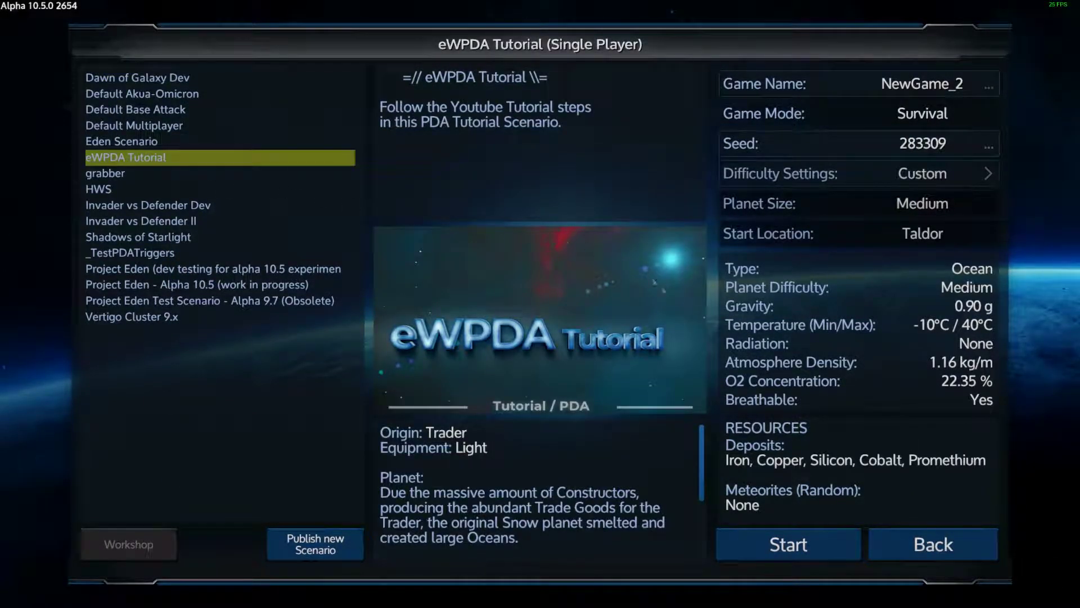
pyautogui.click(816, 549)
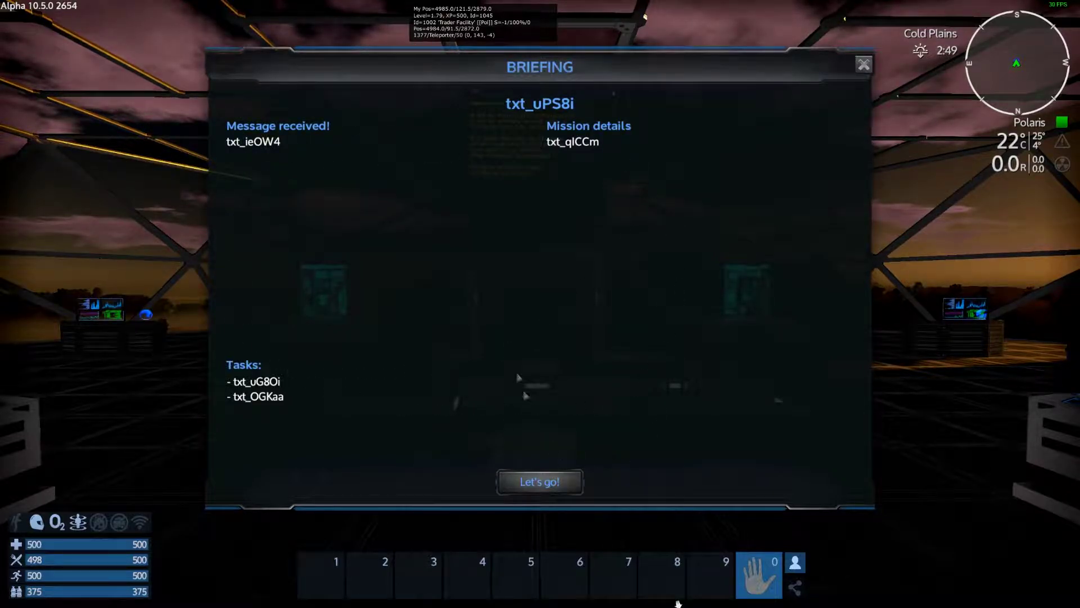
pyautogui.click(548, 488)
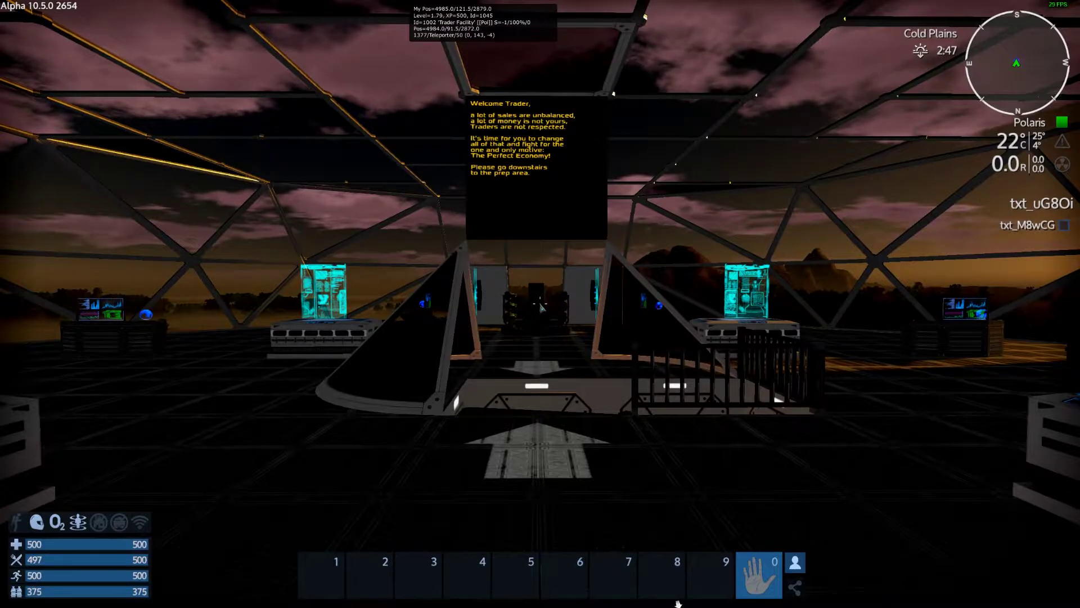
# Step: Refresh the mission data by running the console command pda rd, and close the console
pyautogui.press('`')
pyautogui.write('pda rd')
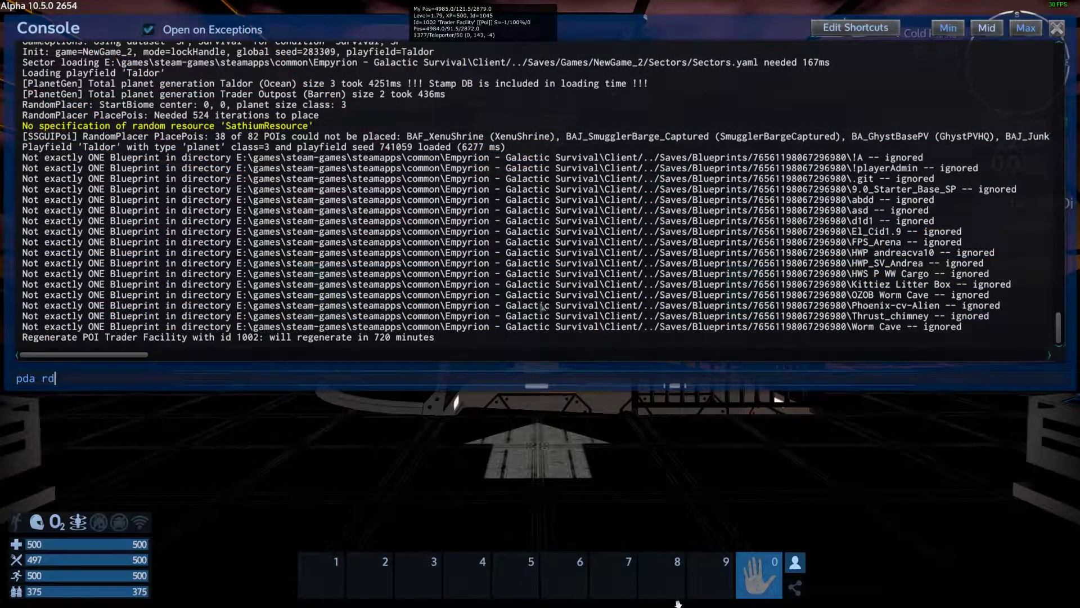
pyautogui.press('Return')
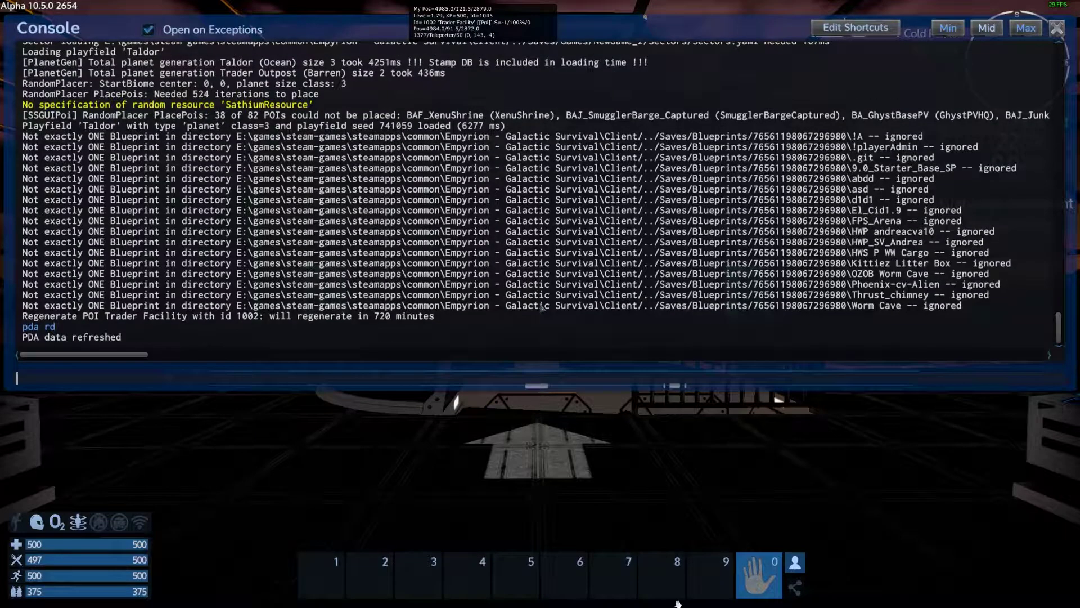
pyautogui.press('`')
# Step: Open the PDA and view the briefing of the eWPDA Tutorial chapter
pyautogui.press('F1')
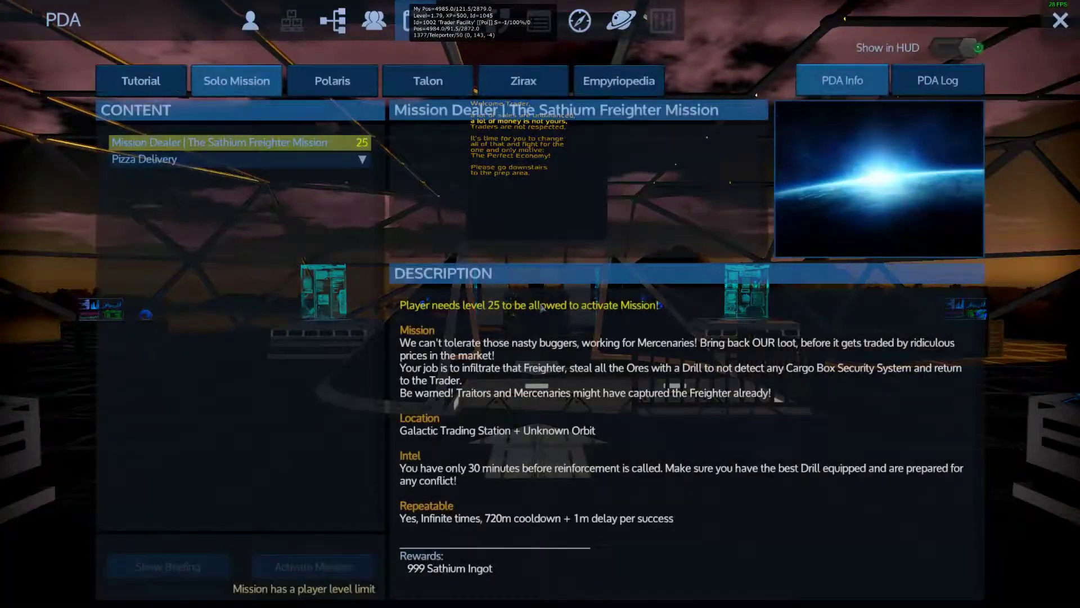
pyautogui.press('F1')
pyautogui.press('F1')
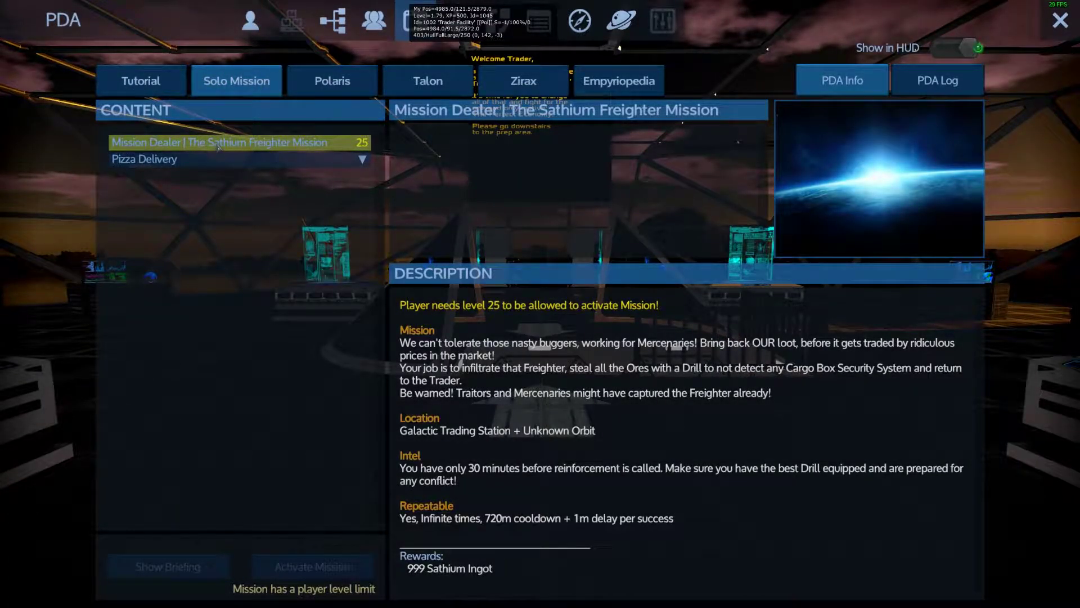
pyautogui.click(145, 81)
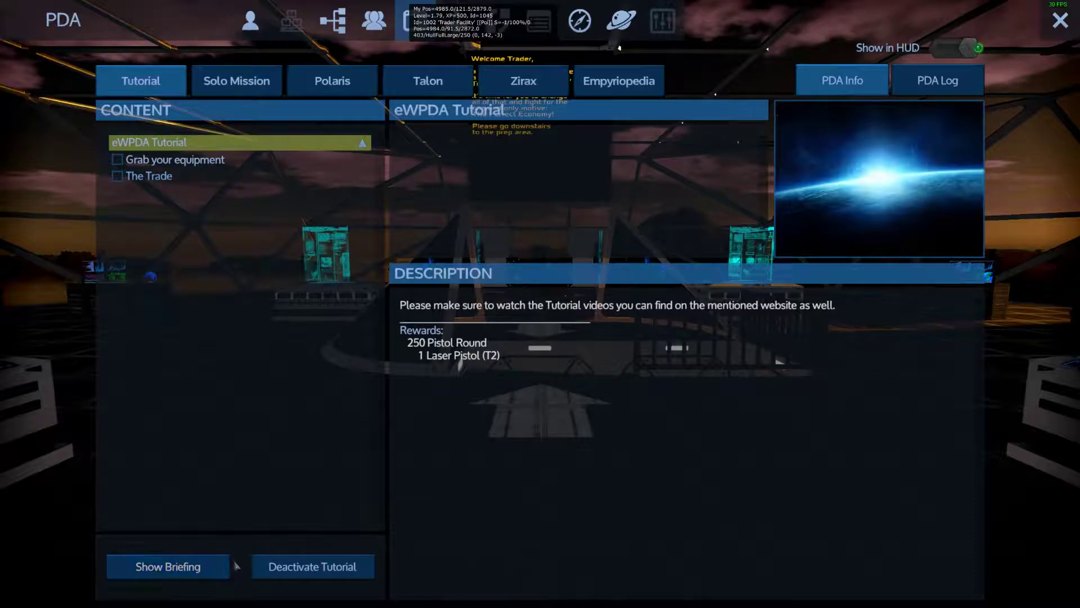
pyautogui.click(194, 567)
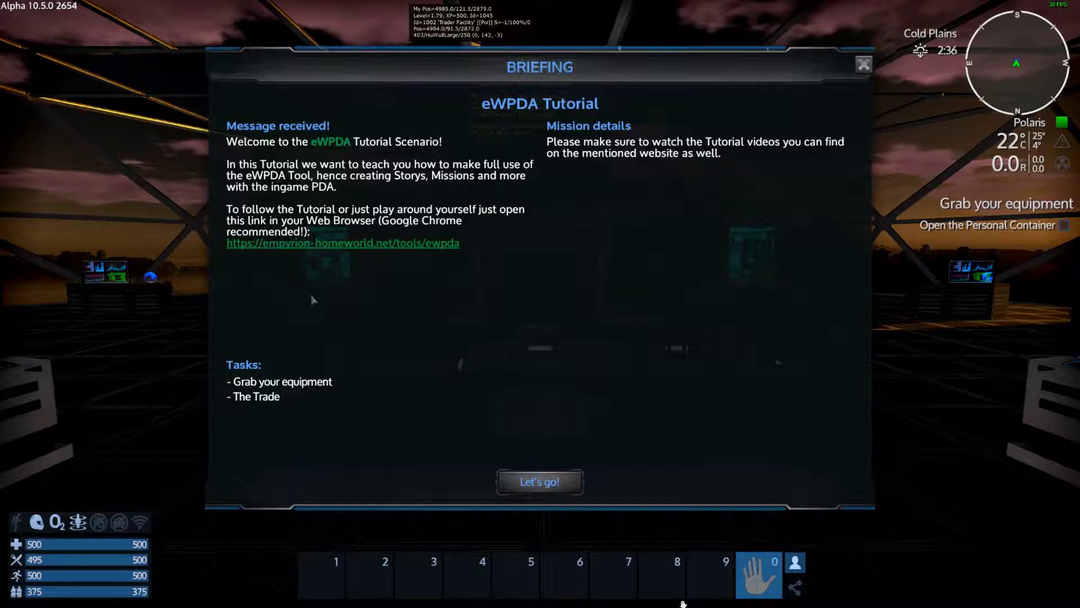
# Step: Review the pda rd entry in the console, close it and reopen the eWPDA Tutorial briefing from the PDA
pyautogui.press('F1')
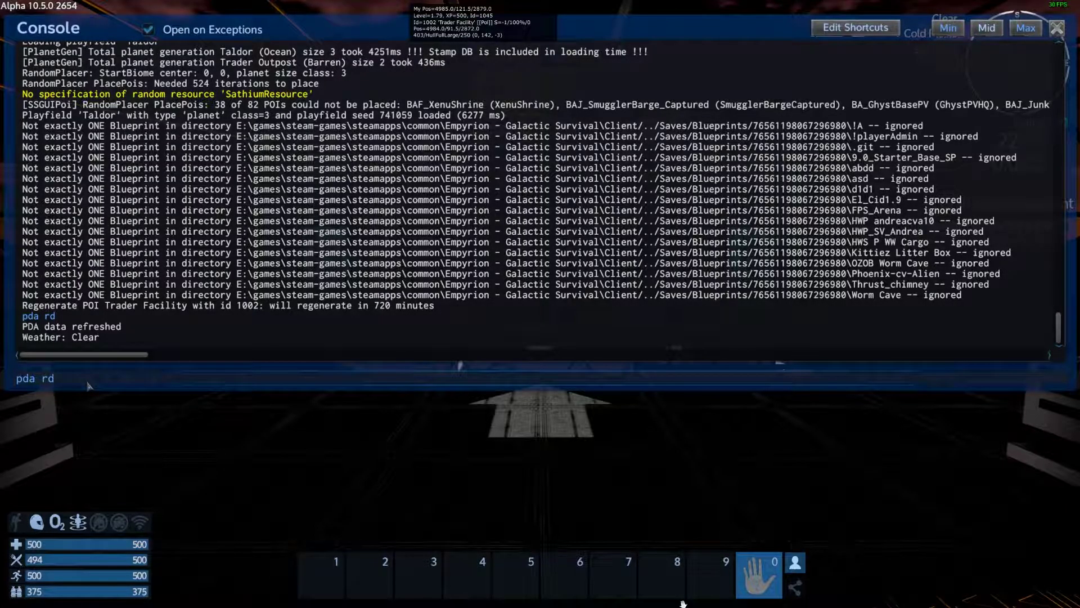
pyautogui.press('Escape')
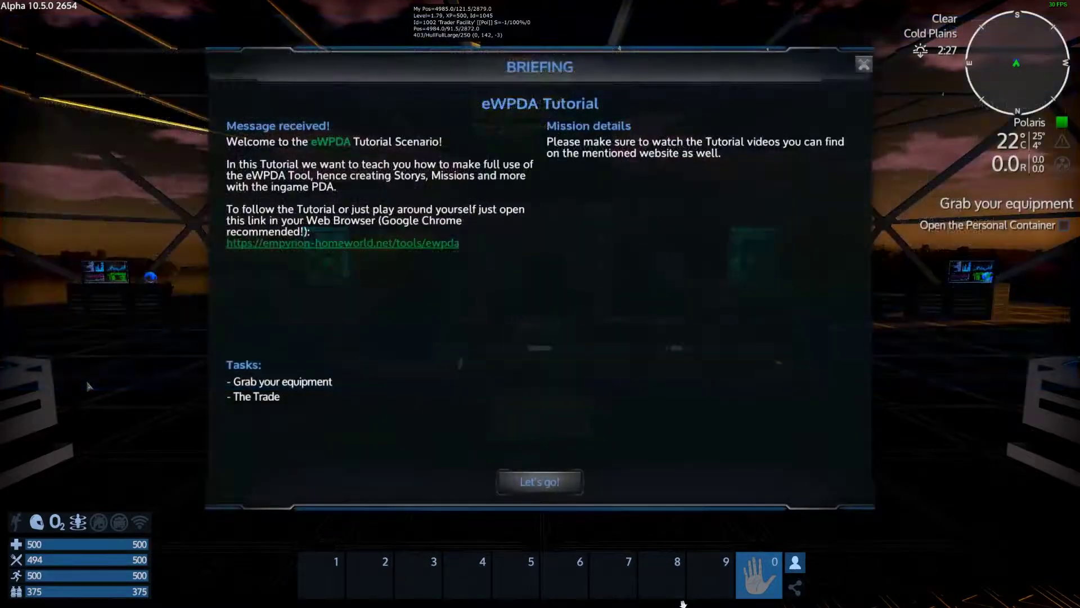
pyautogui.press('Escape')
pyautogui.press('Escape')
pyautogui.press('p')
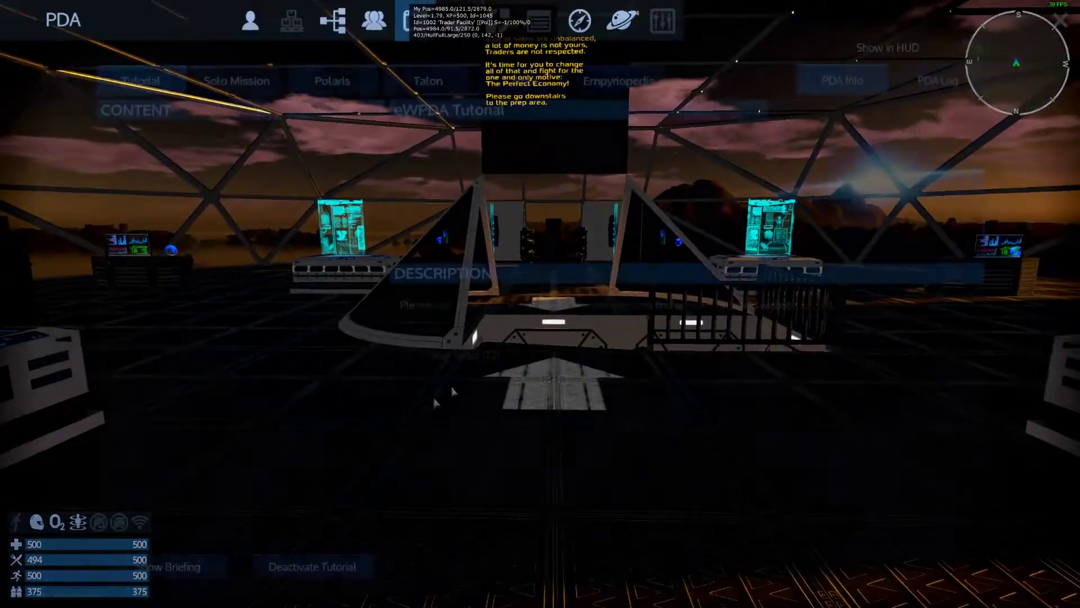
pyautogui.click(192, 565)
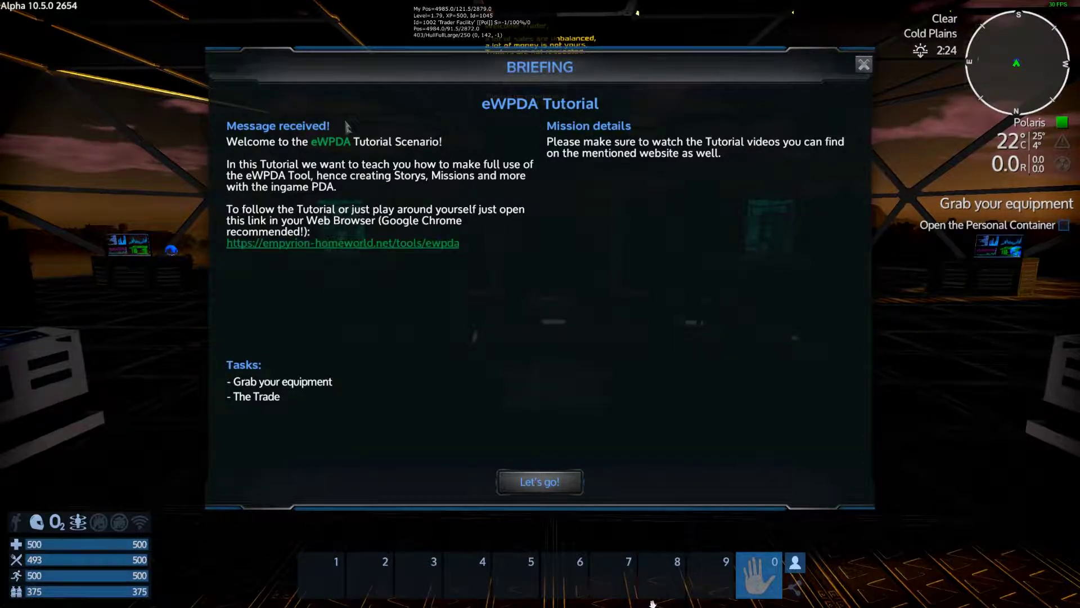
# Step: Switch to eWPDA in the browser and compare the eWPDA Tutorial chapter's texts with the in-game briefing
pyautogui.hotkey('alt', 'Tab')
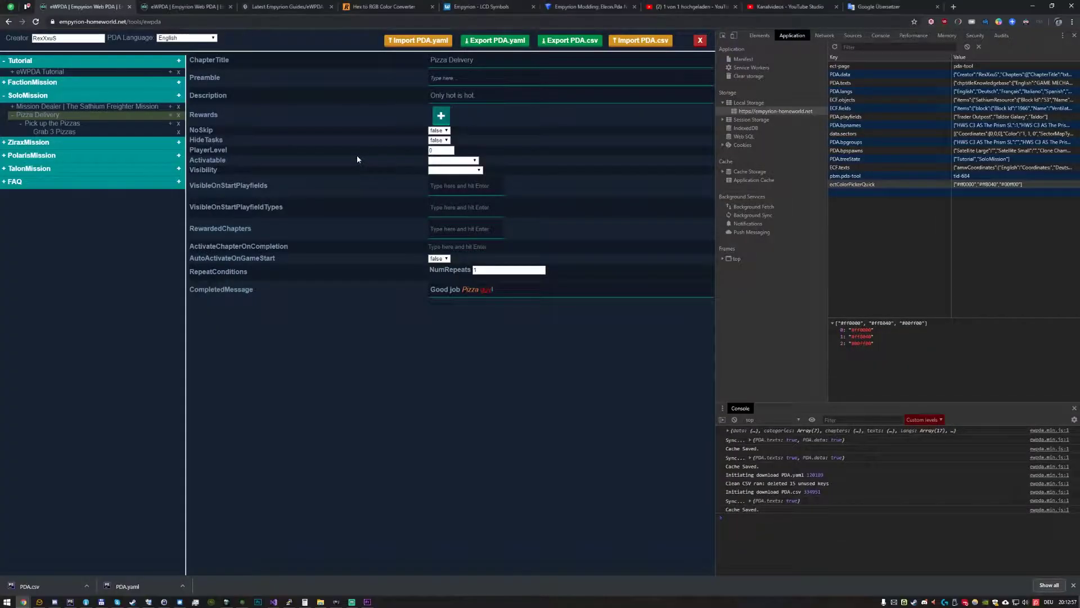
pyautogui.click(34, 73)
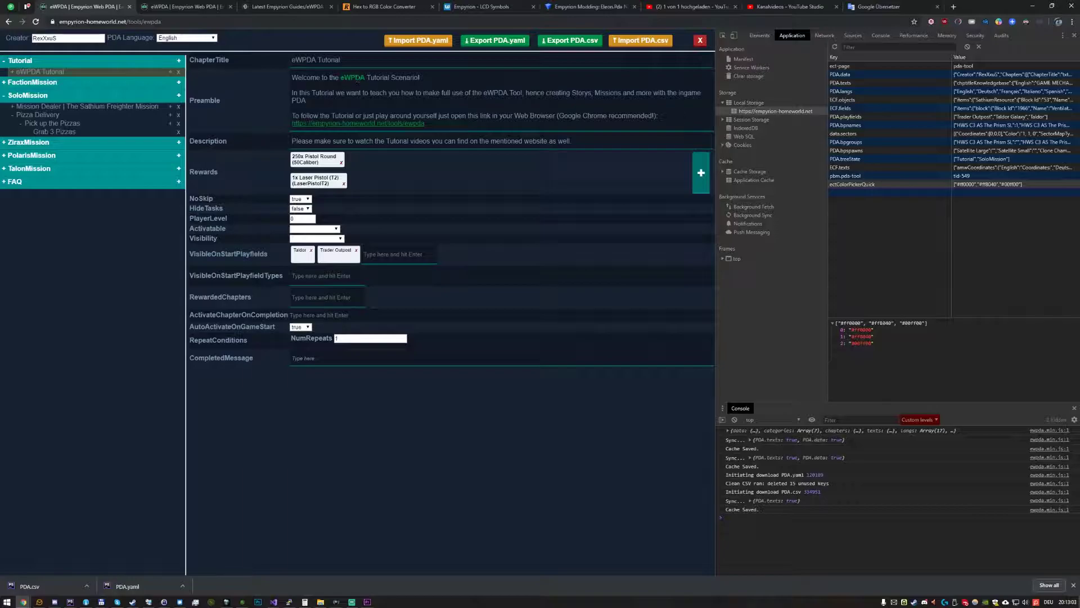
pyautogui.hotkey('alt', 'Tab')
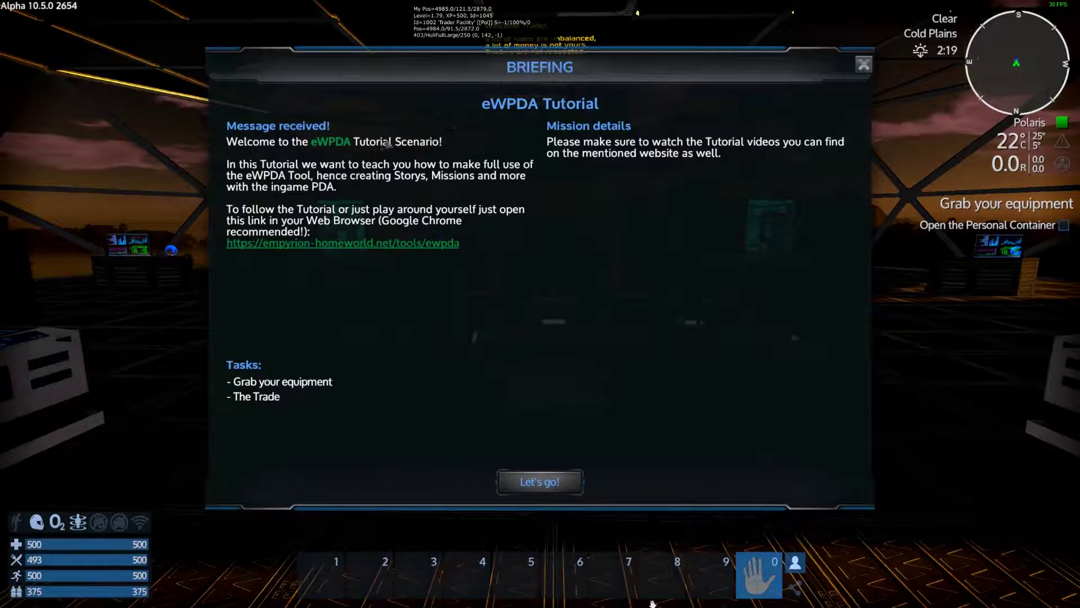
pyautogui.hotkey('alt', 'Tab')
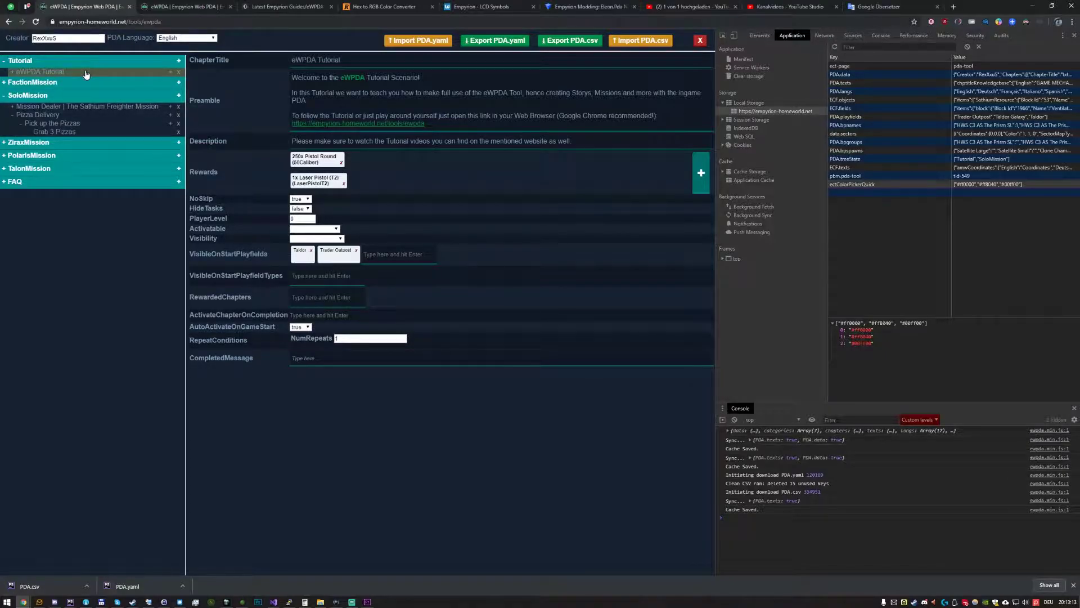
pyautogui.hotkey('alt', 'Tab')
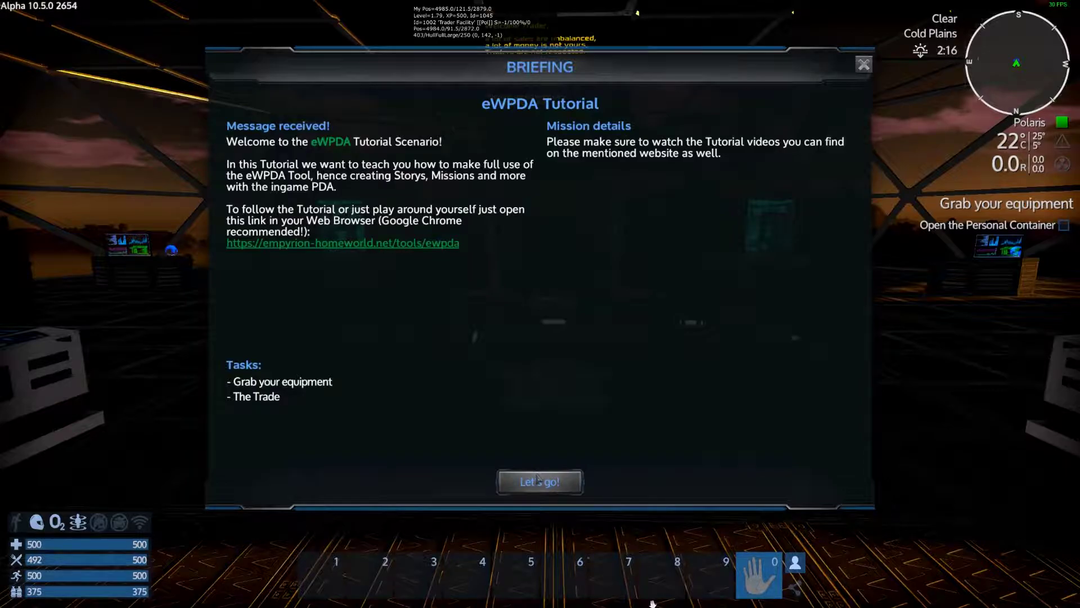
# Step: Dismiss the briefing and activate the Pizza Delivery solo mission in the PDA
pyautogui.click(539, 480)
pyautogui.press('p')
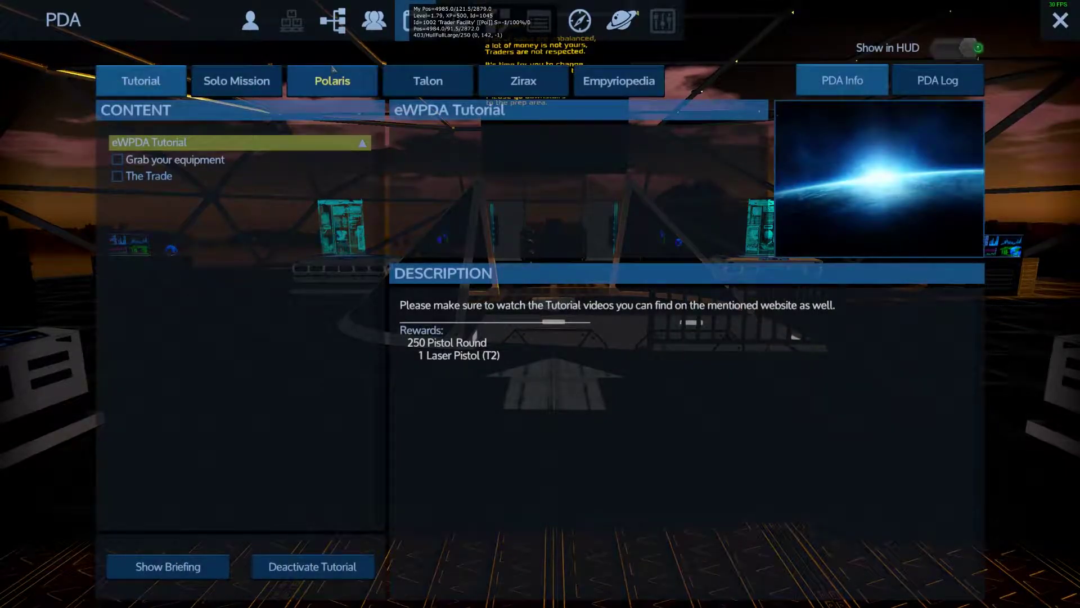
pyautogui.click(236, 80)
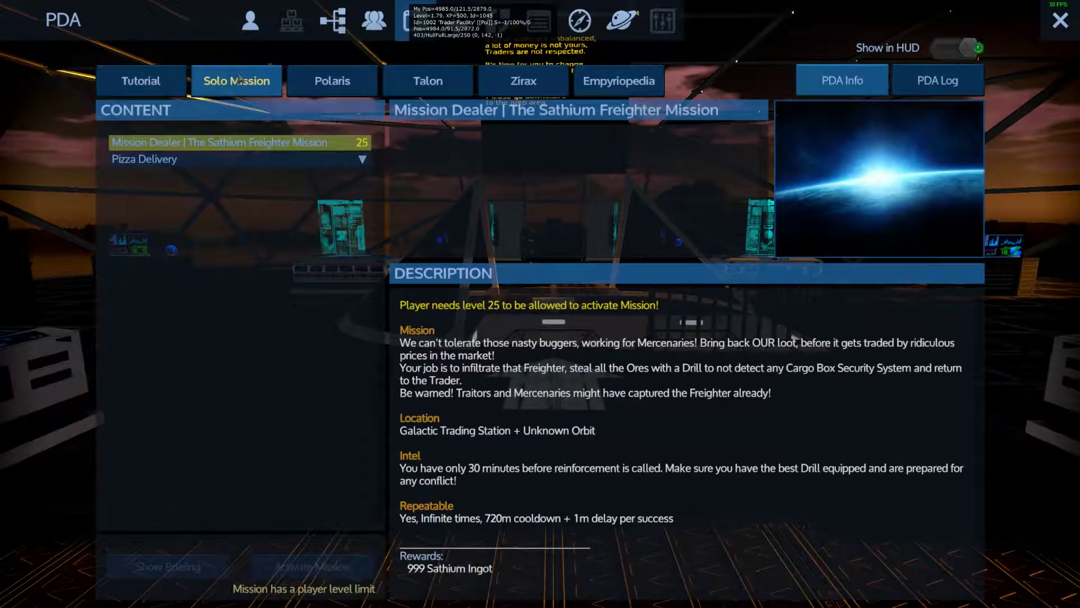
pyautogui.click(180, 162)
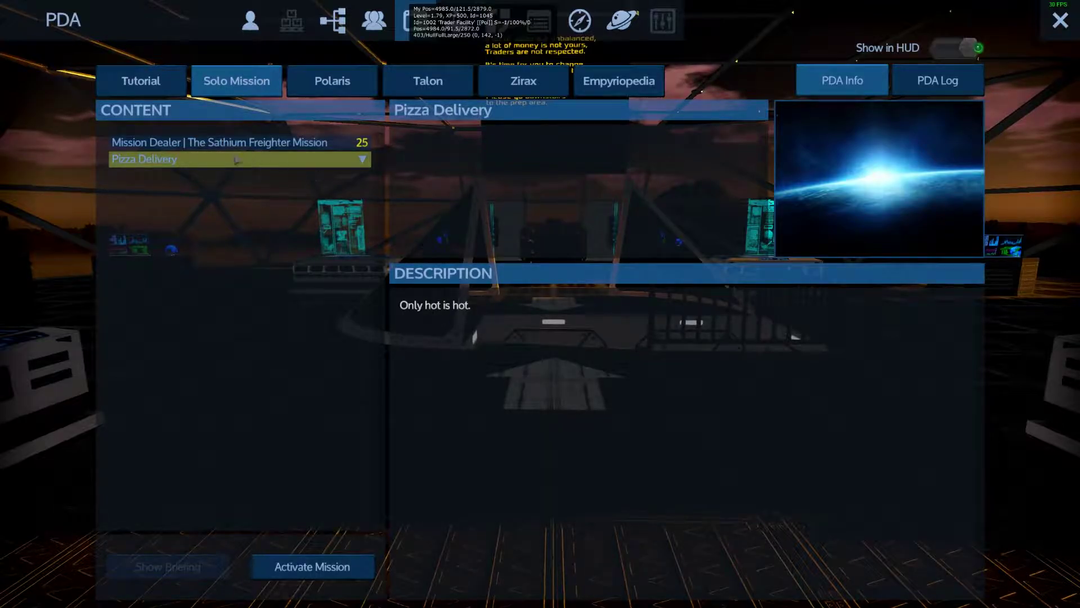
pyautogui.click(312, 567)
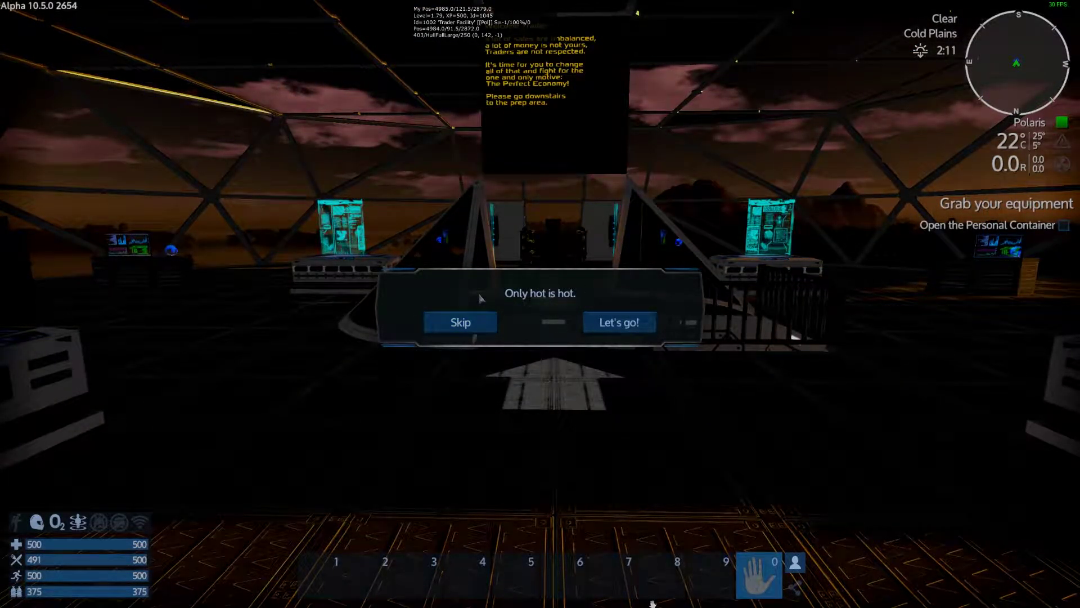
# Step: Switch to eWPDA, examine the Pizza Delivery chapter's Preamble, Description and NoSkip settings, and return to the game
pyautogui.hotkey('alt', 'Tab')
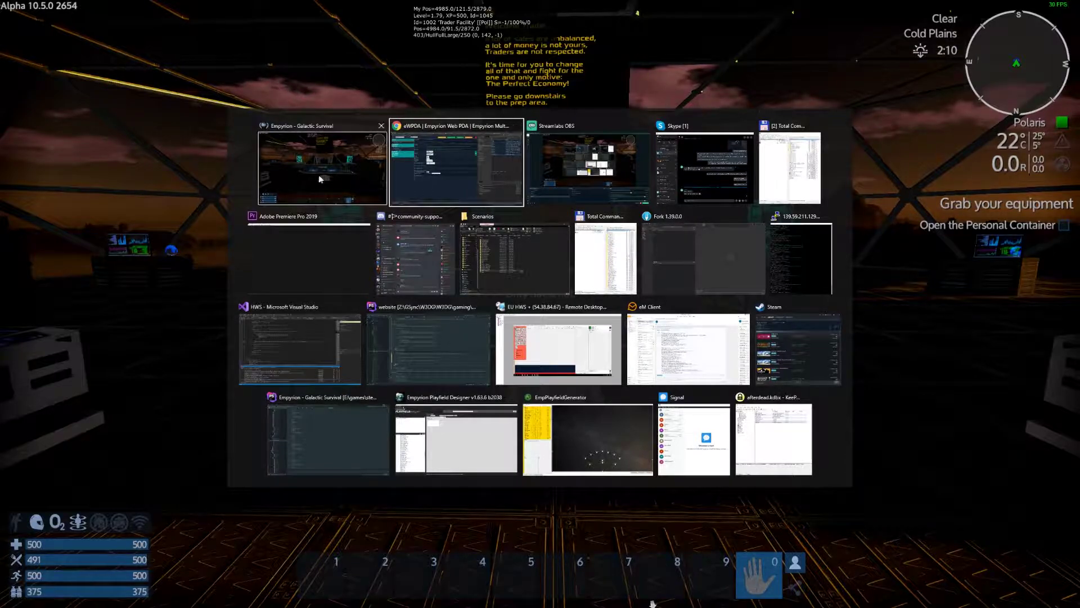
pyautogui.click(432, 194)
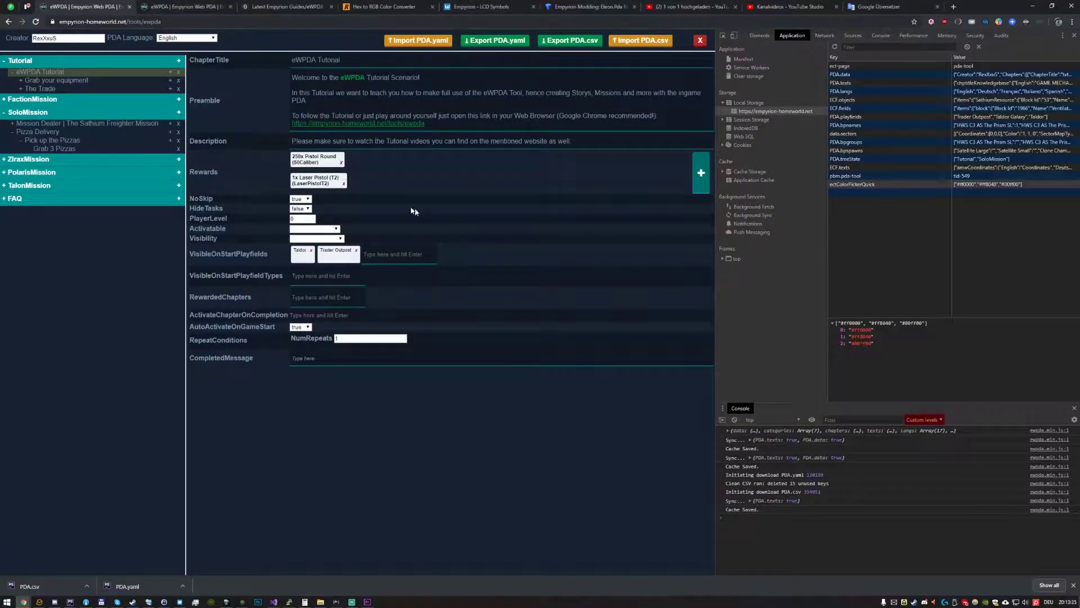
pyautogui.click(40, 132)
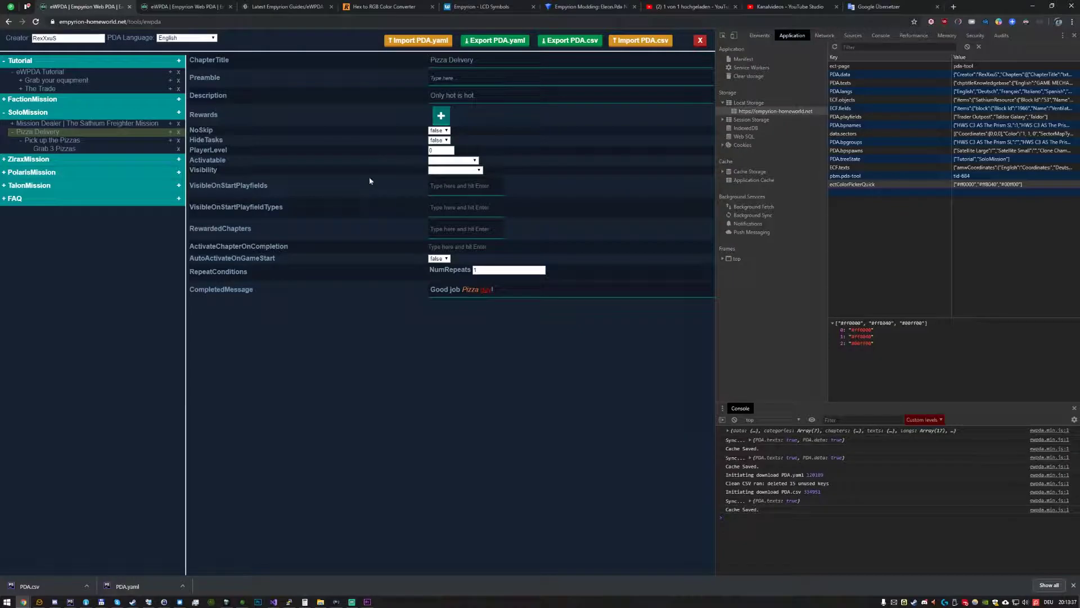
pyautogui.click(502, 138)
pyautogui.hotkey('alt', 'Tab')
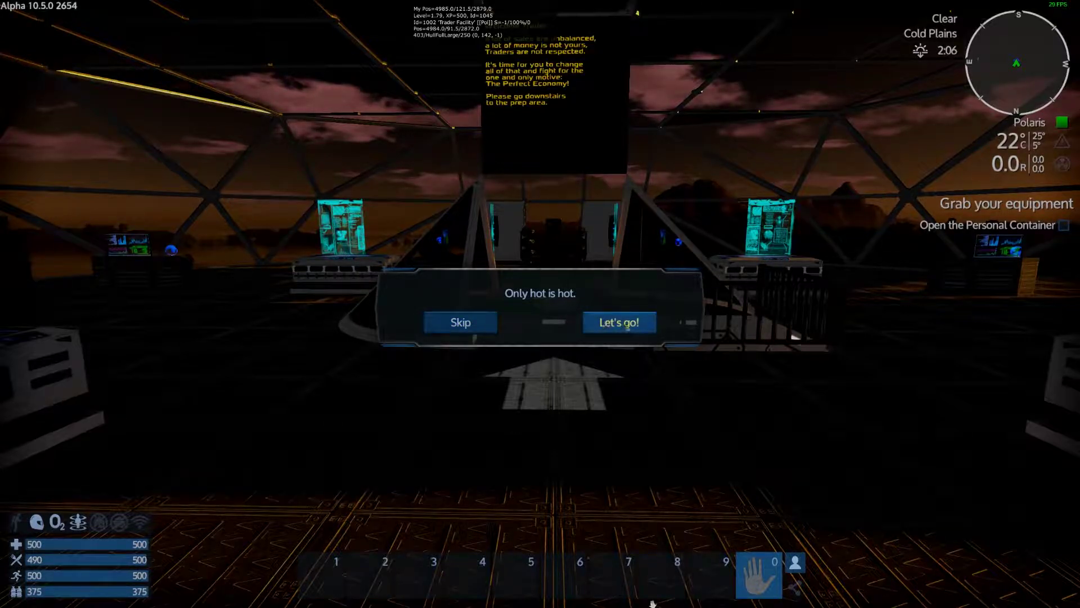
# Step: Accept the Pizza Delivery mission and go downstairs, checking the player inventory there
pyautogui.click(595, 324)
pyautogui.press('w')
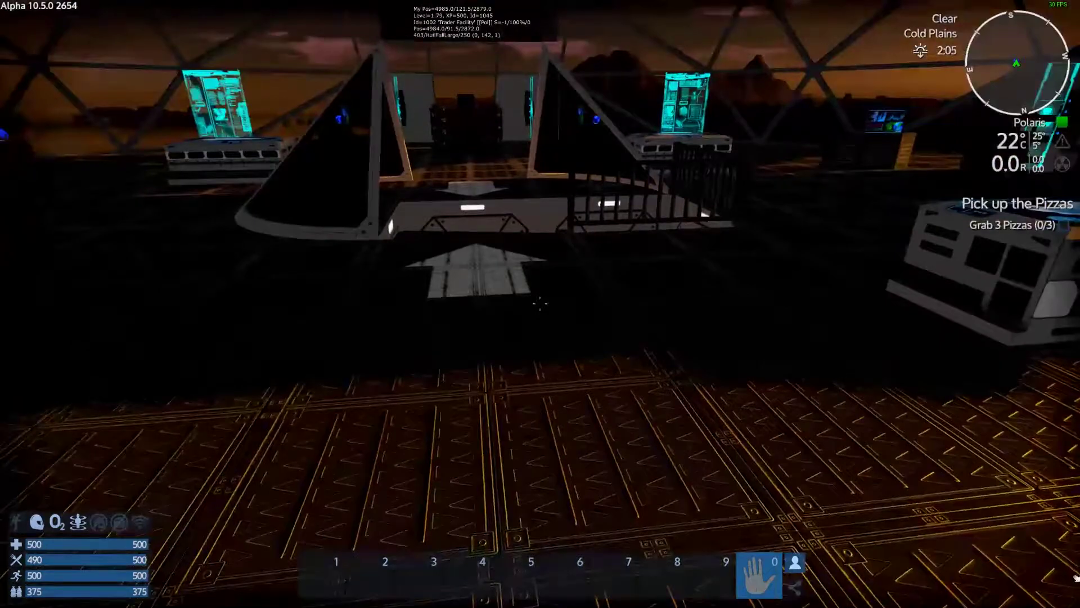
pyautogui.press('n')
pyautogui.press('n')
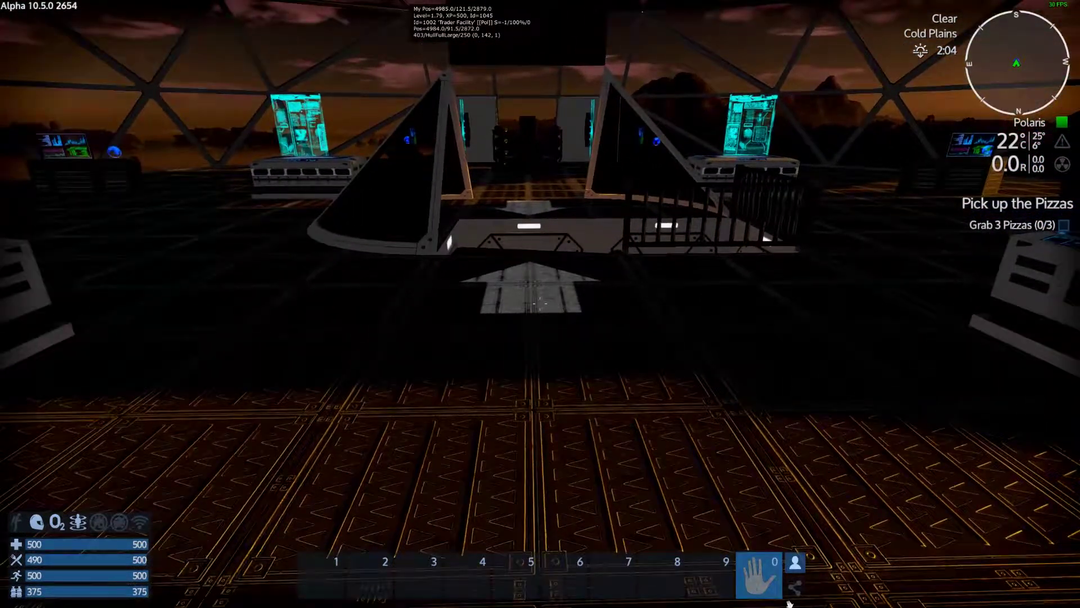
pyautogui.press('9')
pyautogui.press('w')
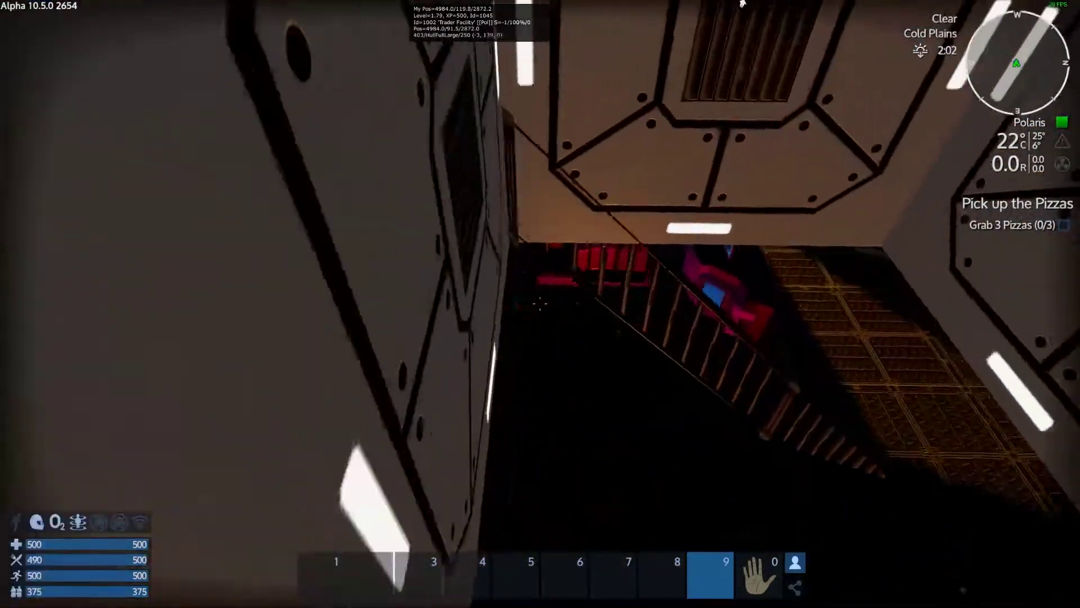
pyautogui.press('i')
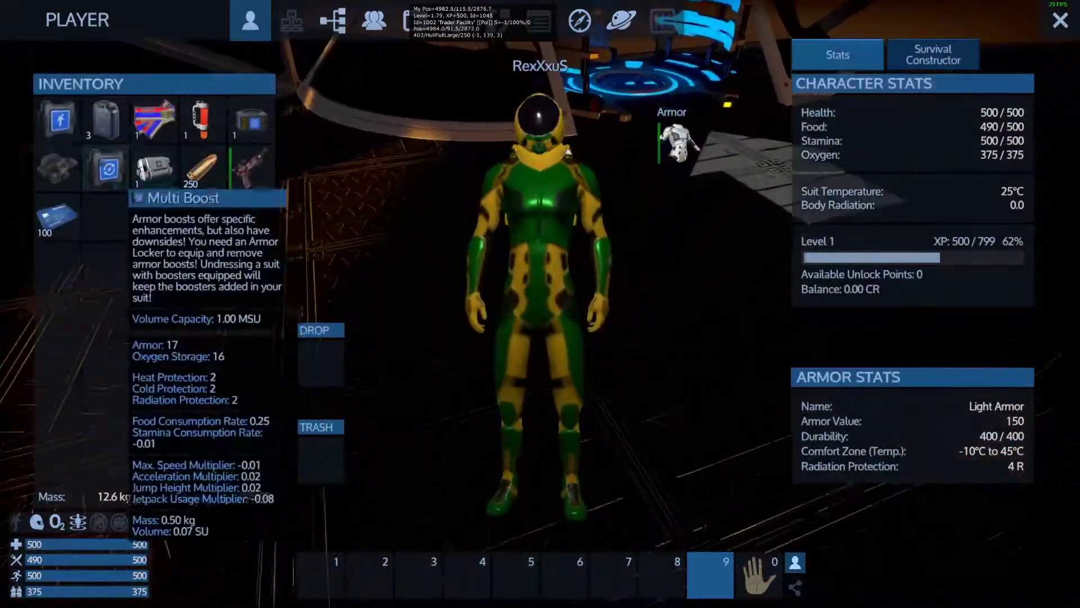
pyautogui.press('i')
# Step: Walk to the teleporter, teleport to Exit@Trader Facility and approach the human trader
pyautogui.press('w')
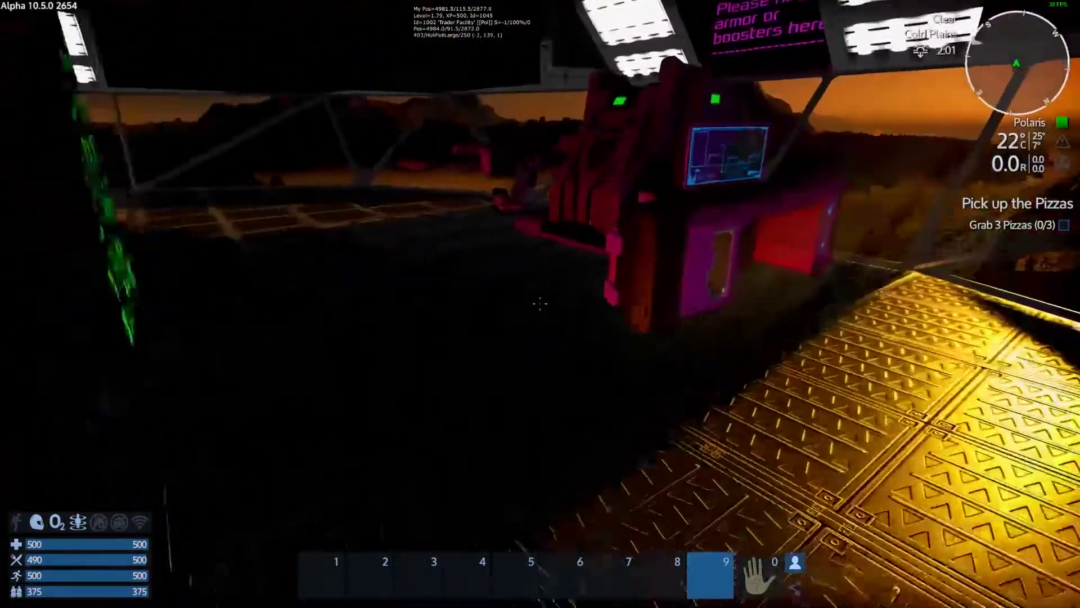
pyautogui.press('w')
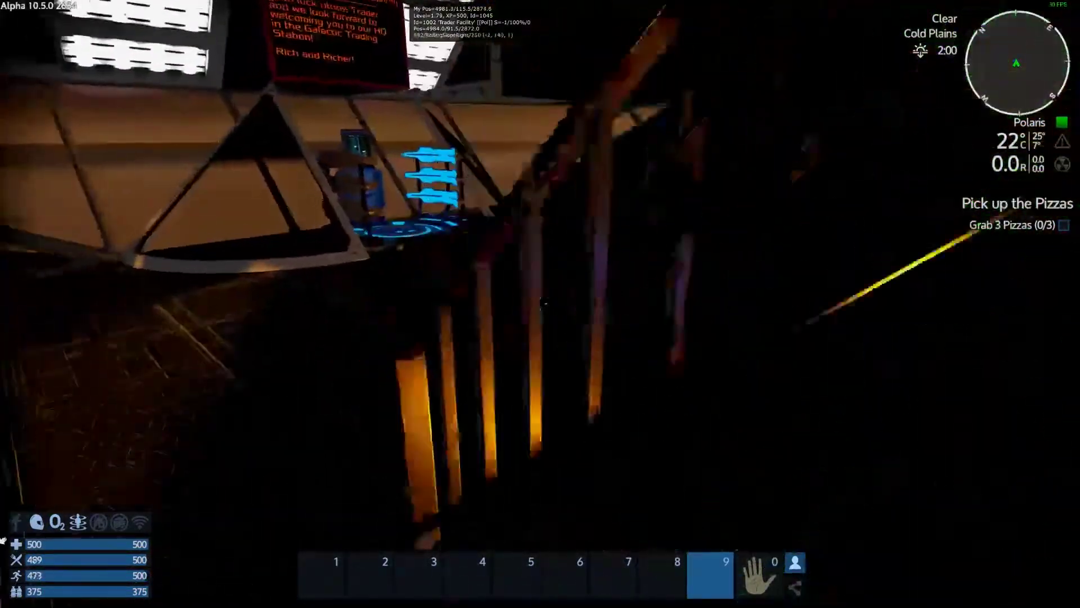
pyautogui.press('w')
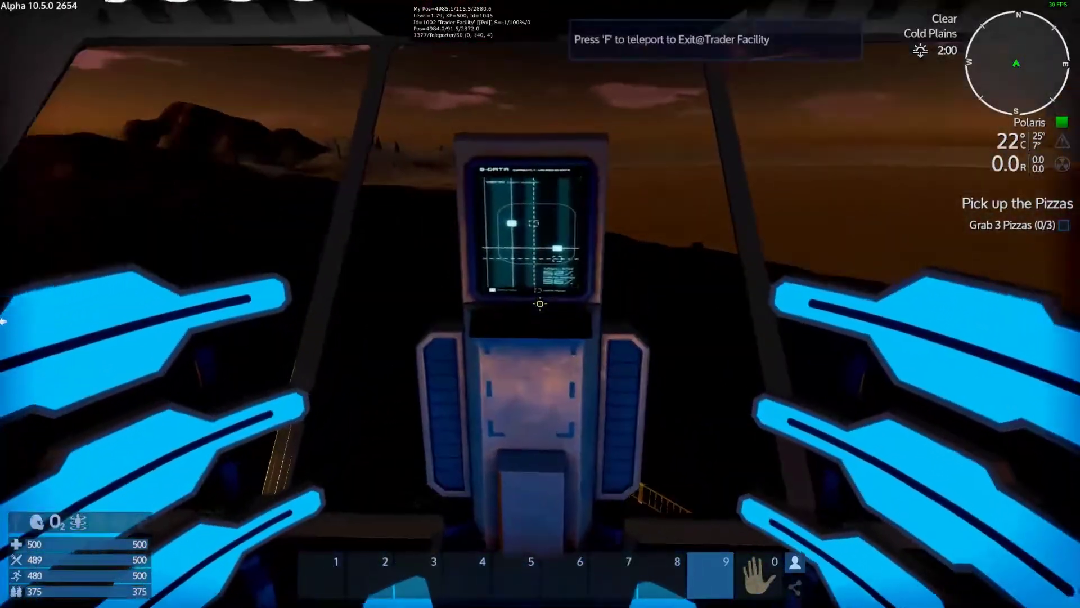
pyautogui.press('f')
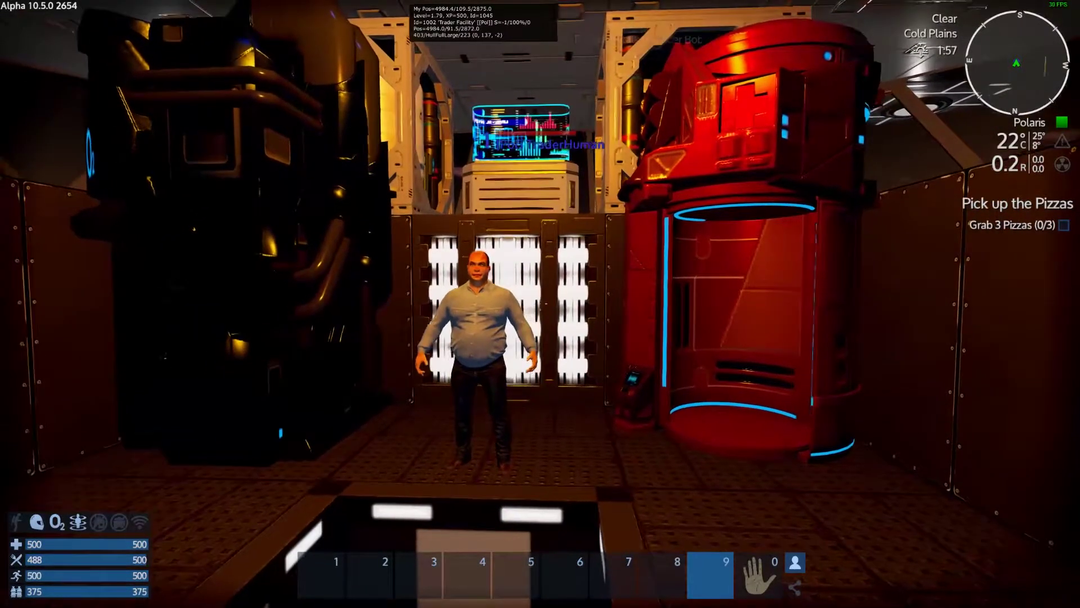
pyautogui.press('w')
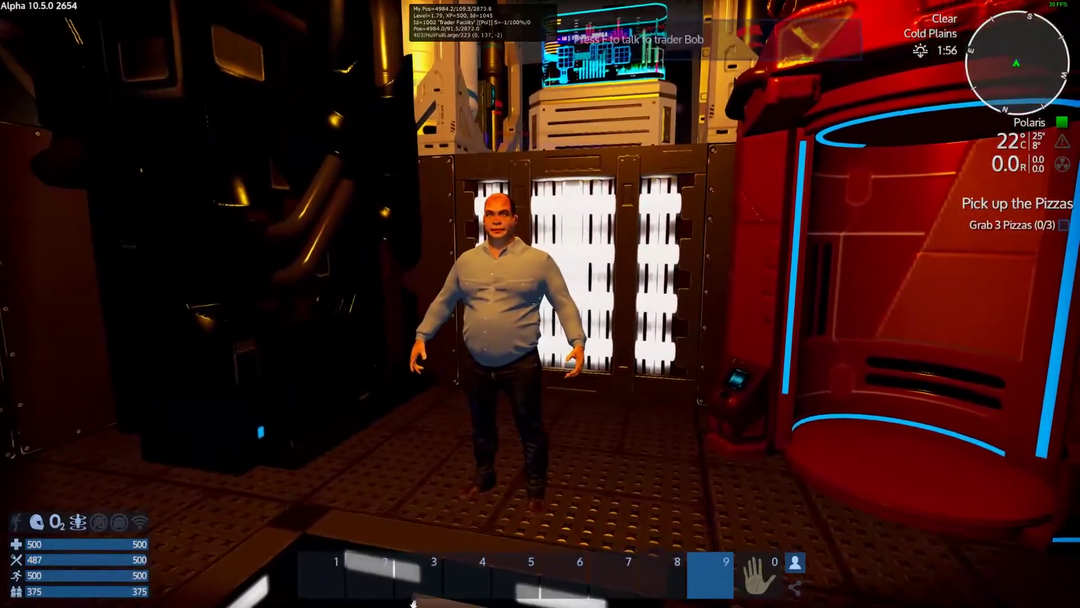
# Step: Approach the human trader, buy one Pizza with cash, and close the trade
pyautogui.press('w')
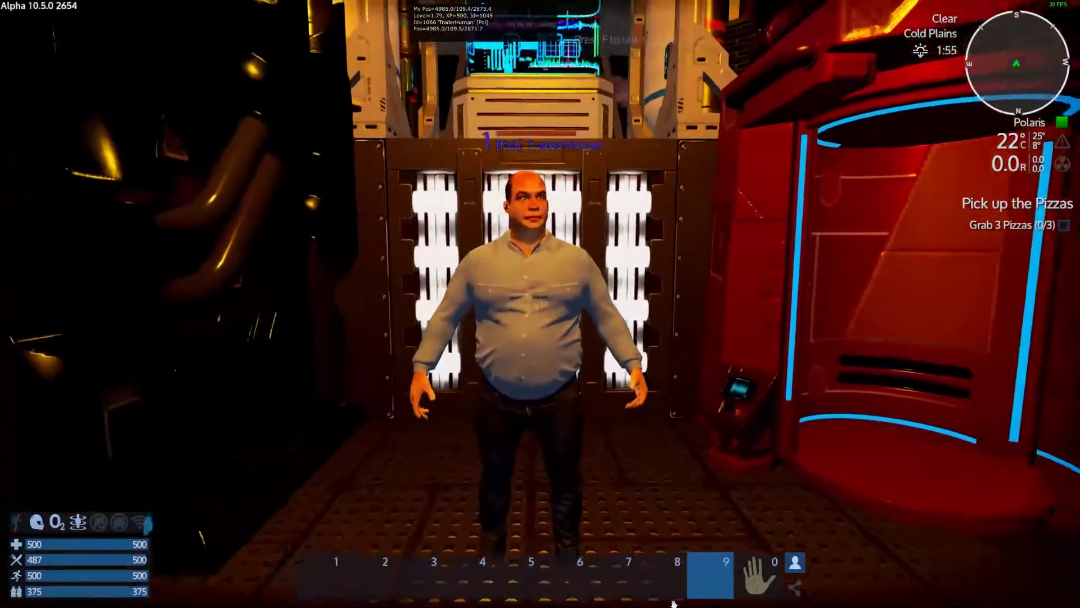
pyautogui.press('s')
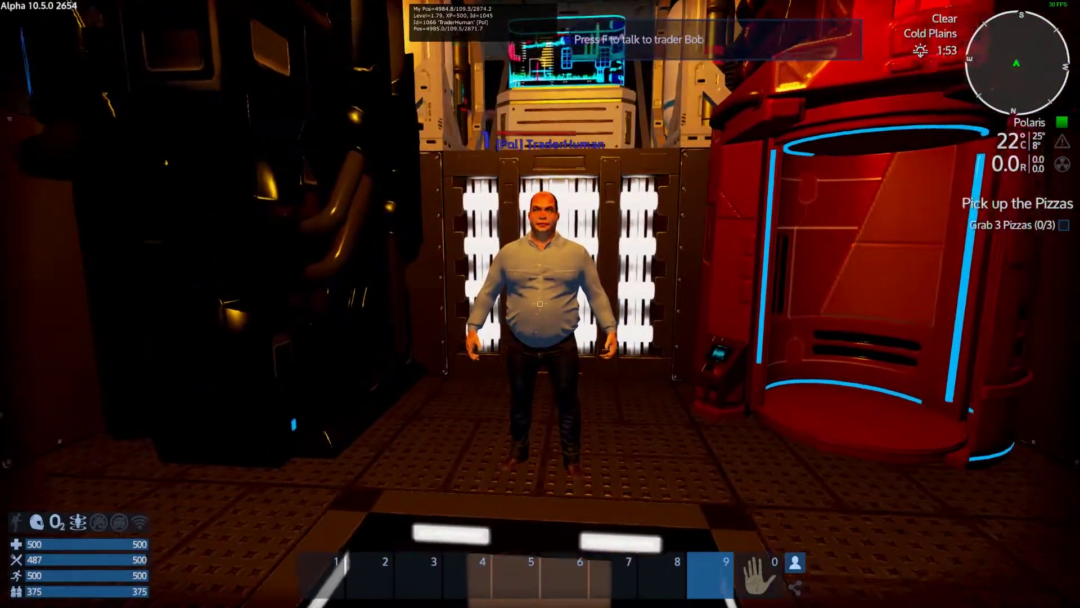
pyautogui.press('w')
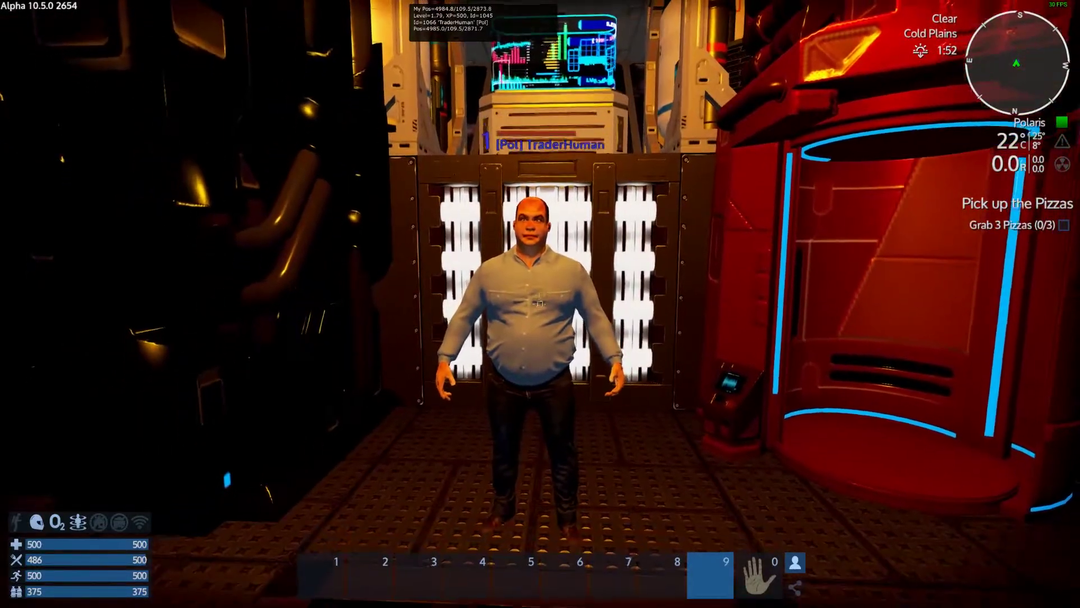
pyautogui.press('f')
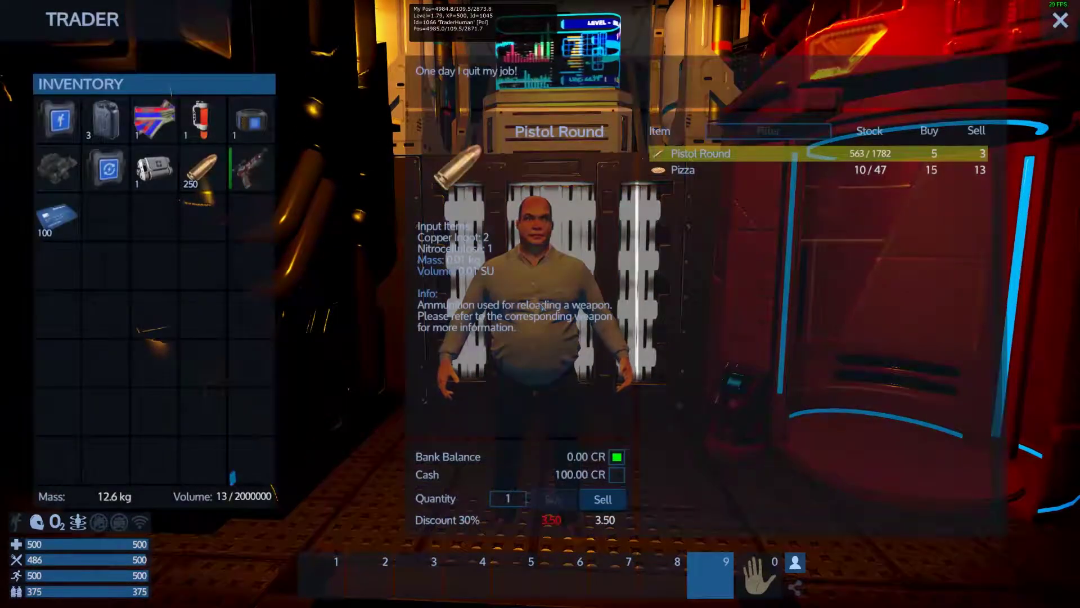
pyautogui.click(690, 171)
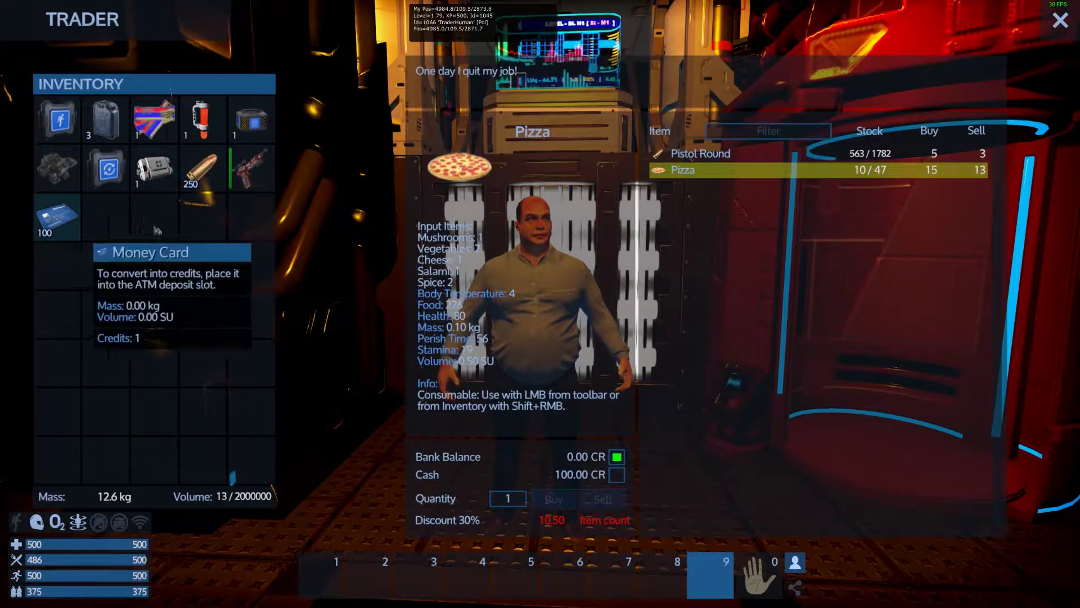
pyautogui.click(620, 480)
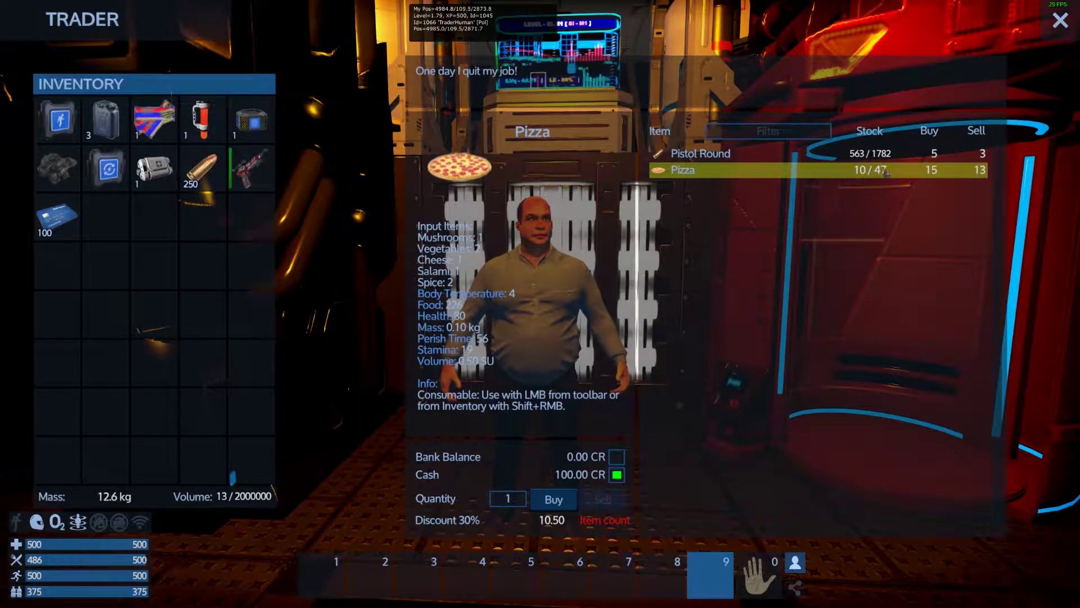
pyautogui.click(560, 506)
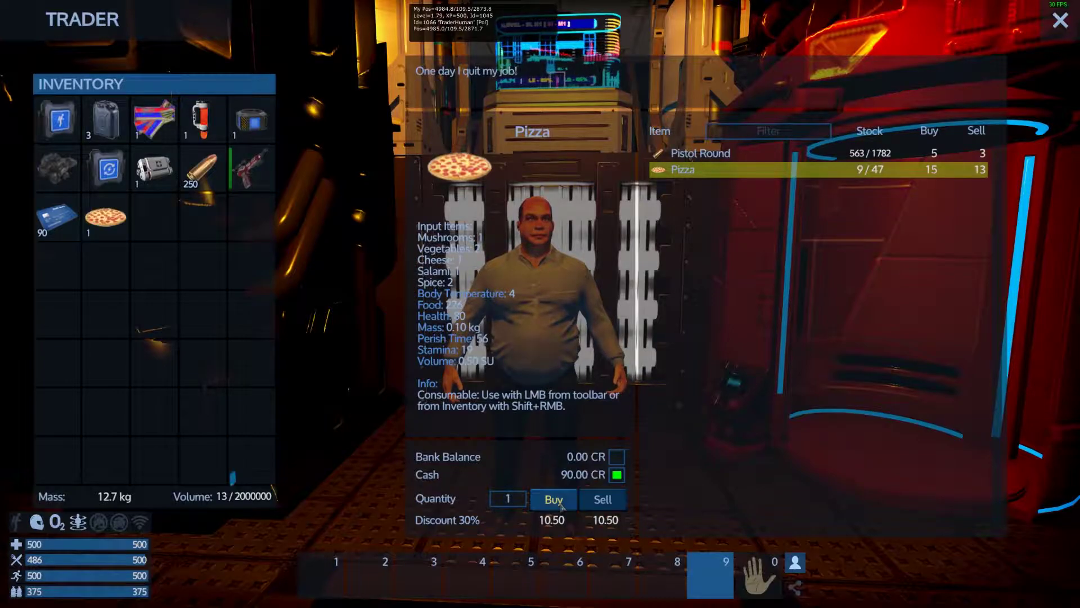
pyautogui.press('Escape')
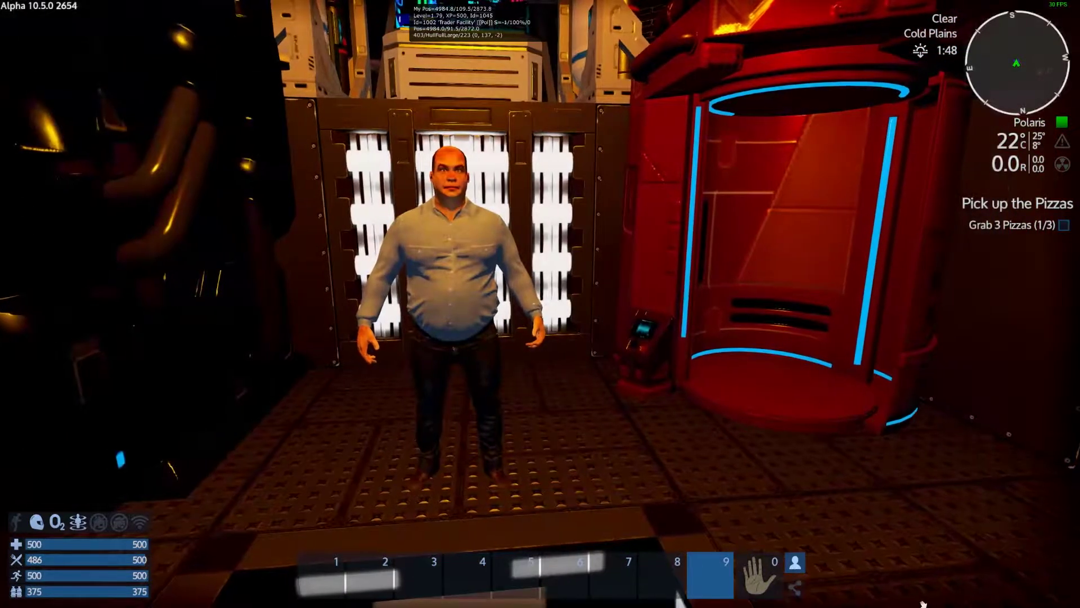
# Step: Talk to the trader again and sell the purchased Pizza back
pyautogui.press('w')
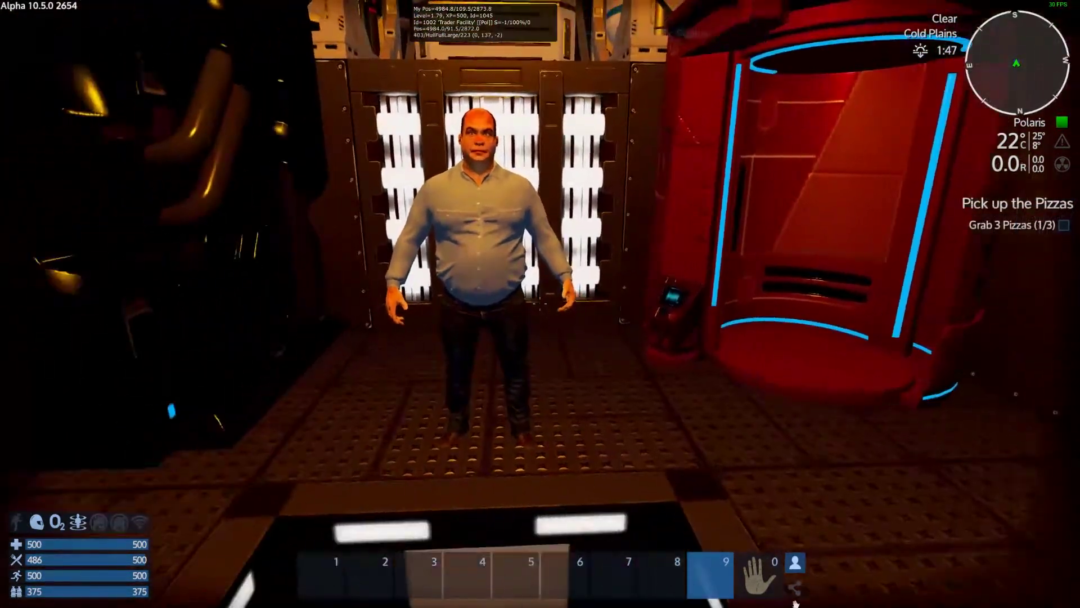
pyautogui.press('w')
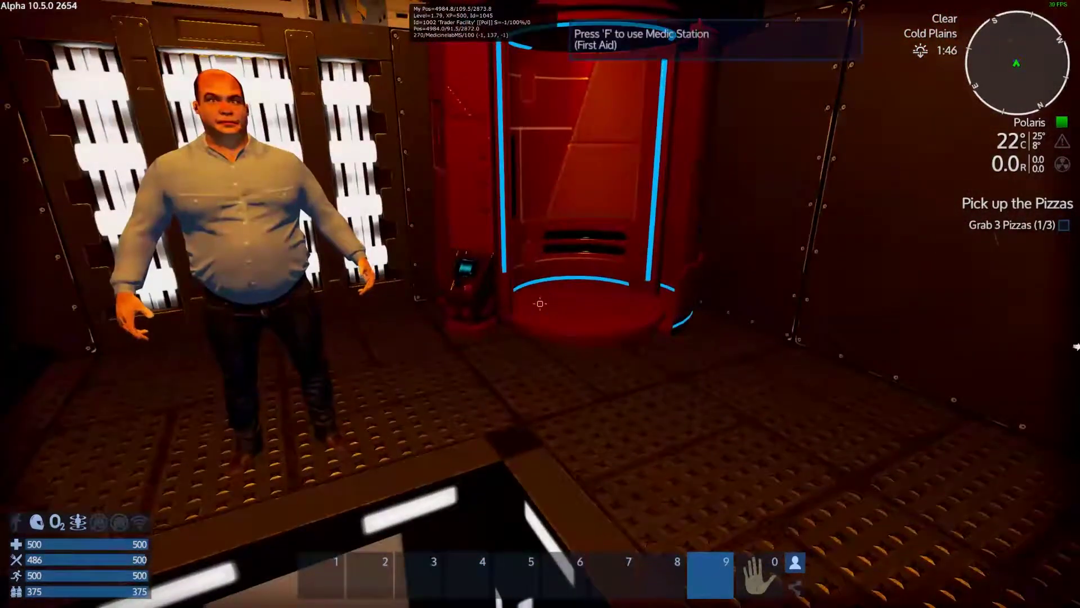
pyautogui.press('f')
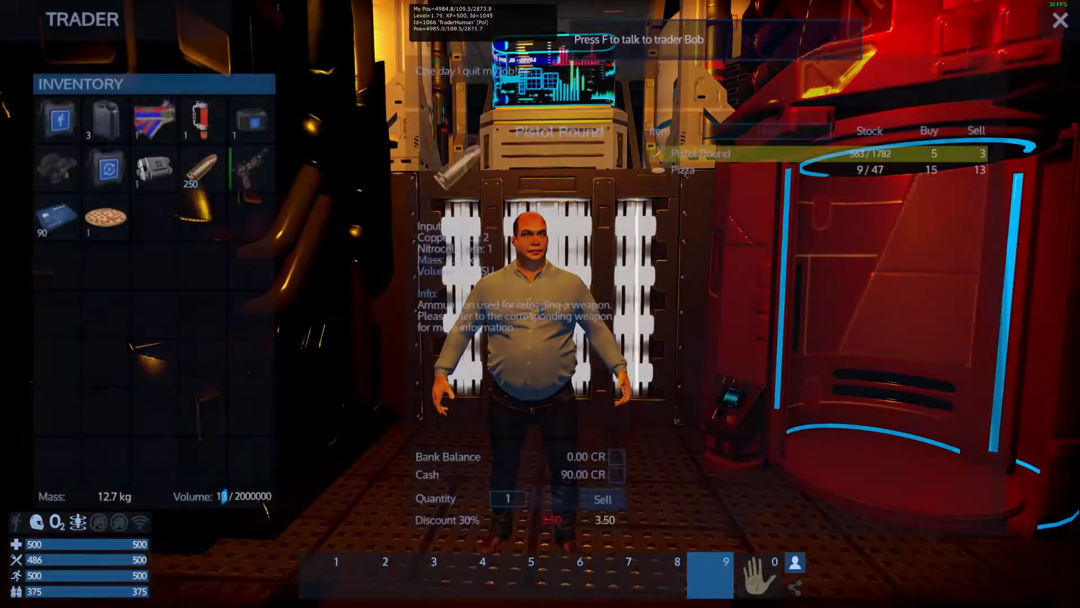
pyautogui.click(604, 502)
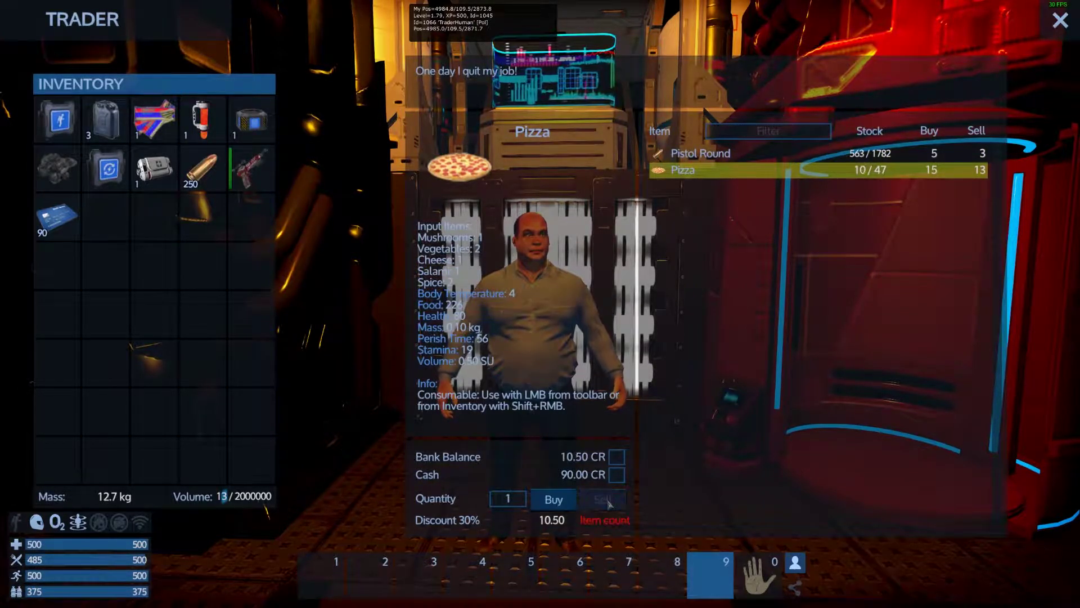
pyautogui.press('Escape')
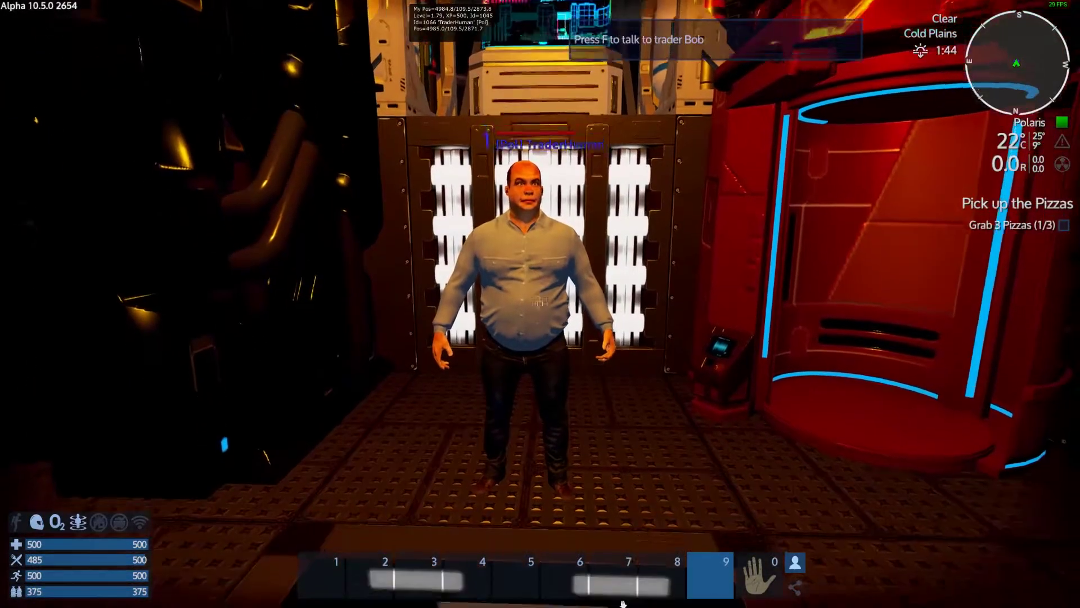
# Step: Reopen trading with the human trader, buy a replacement Pizza, and leave the trade
pyautogui.press('f')
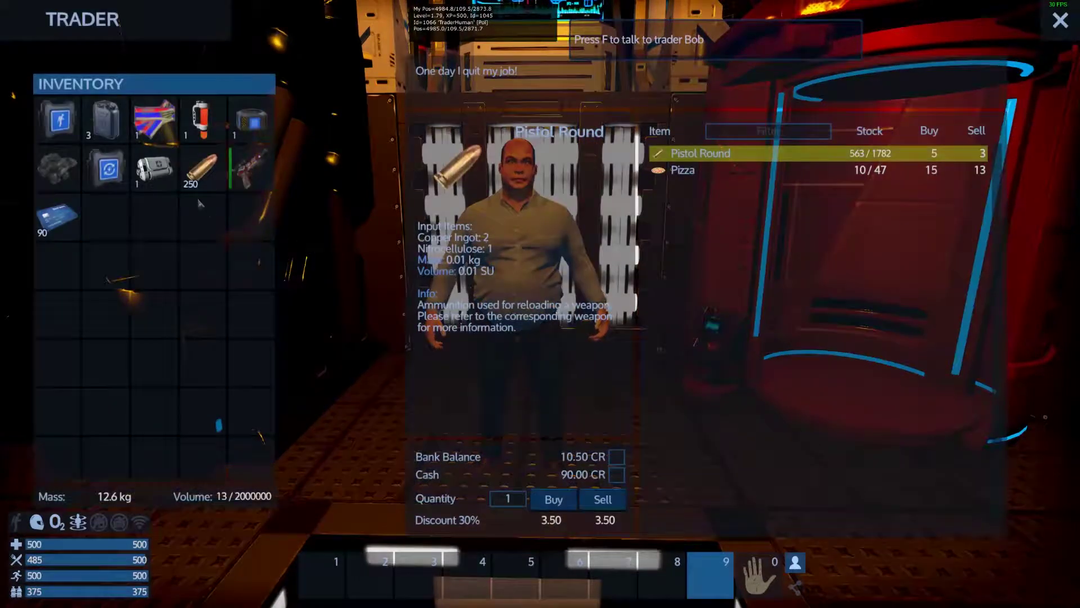
pyautogui.click(692, 170)
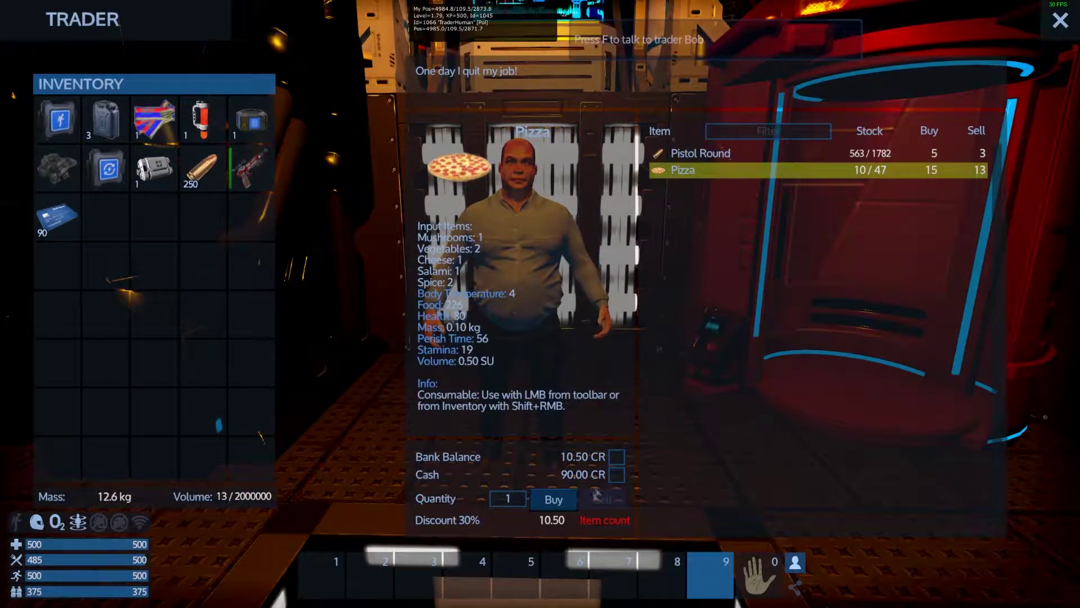
pyautogui.click(554, 499)
pyautogui.press('Escape')
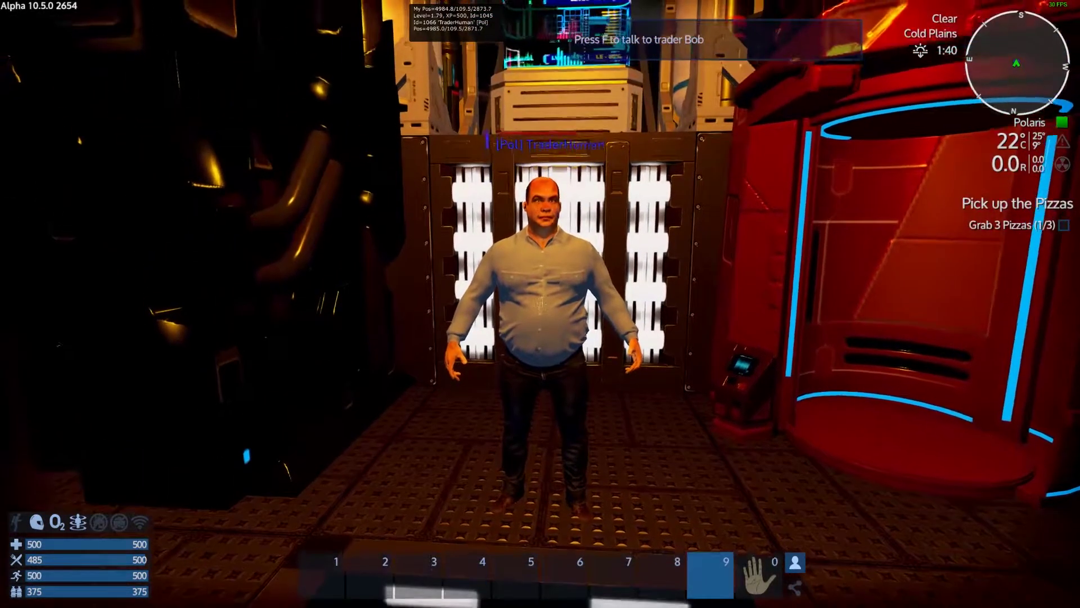
# Step: Buy two more Pizzas from the trader in two separate trades, paying with cash
pyautogui.press('f')
pyautogui.click(694, 170)
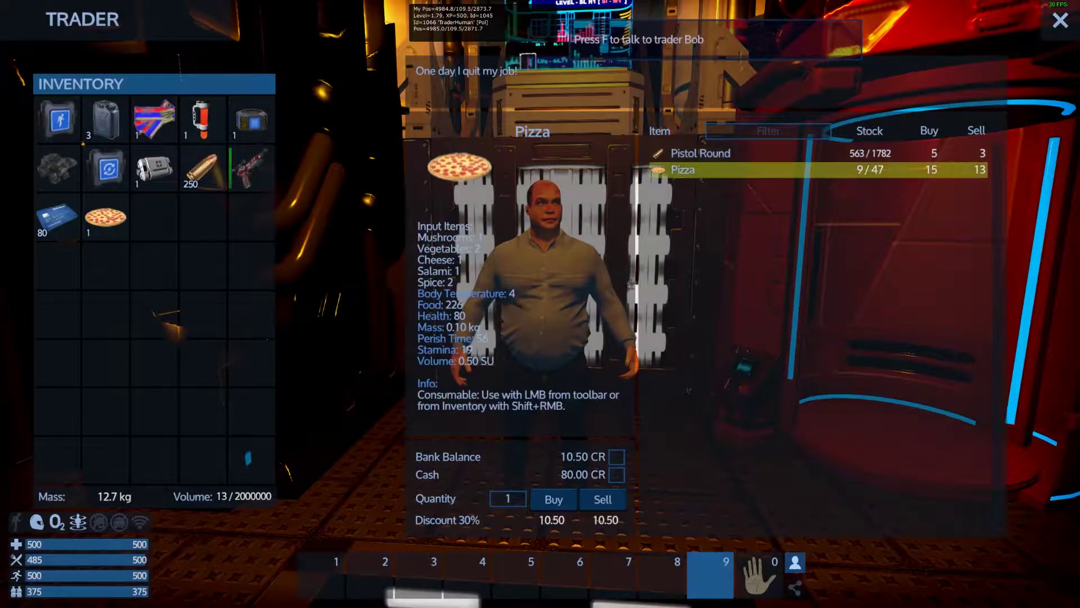
pyautogui.click(548, 500)
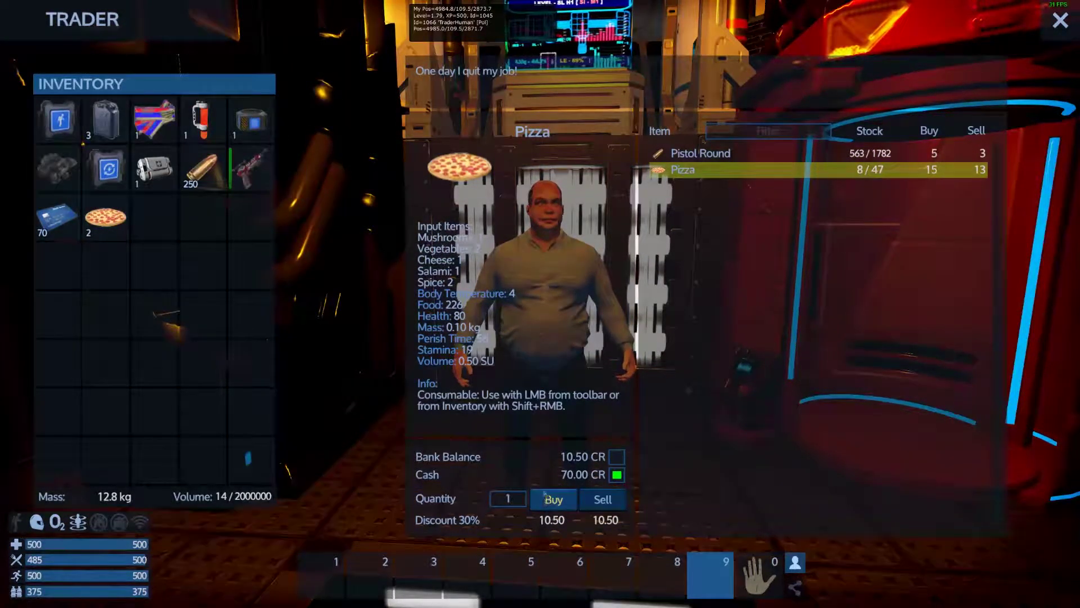
pyautogui.press('Escape')
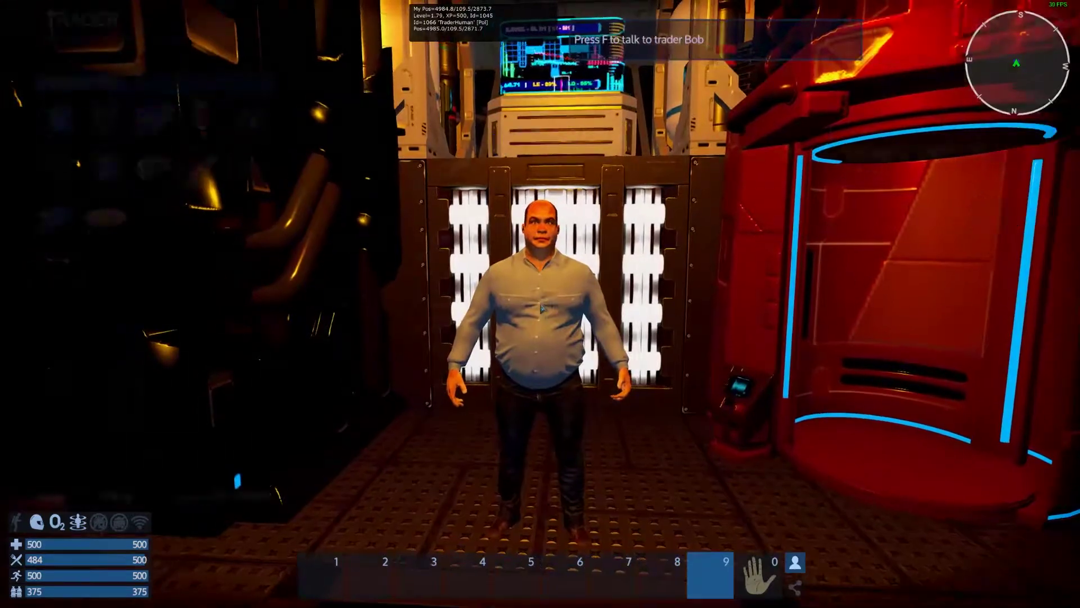
pyautogui.press('f')
pyautogui.click(692, 171)
pyautogui.click(616, 475)
pyautogui.click(548, 499)
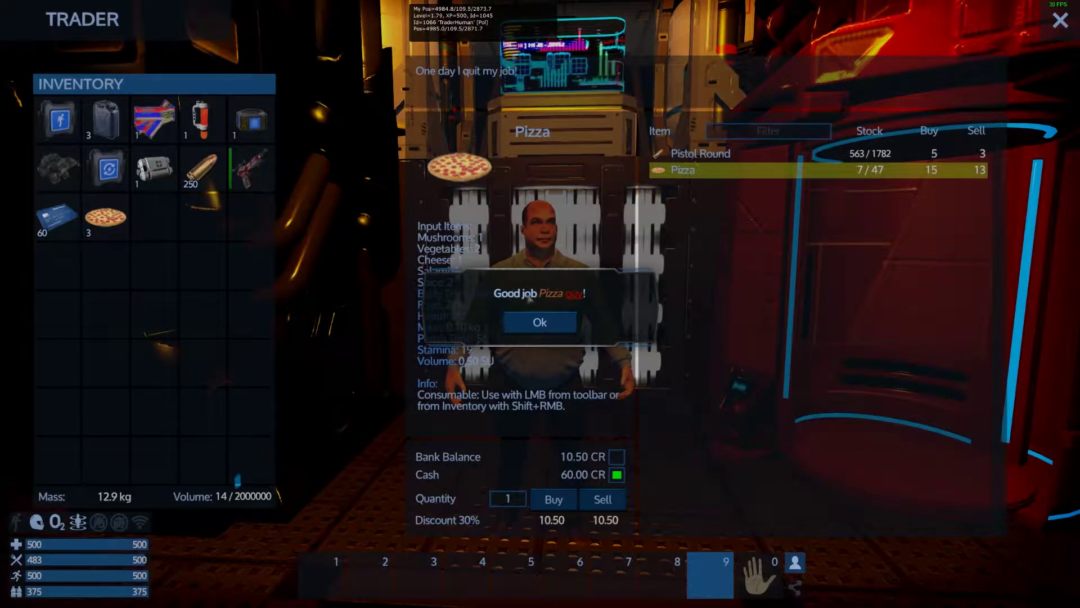
# Step: Switch to eWPDA, examine the text formatting of the Pizza Delivery chapter's CompletedMessage, and return to the game
pyautogui.hotkey('alt', 'Tab')
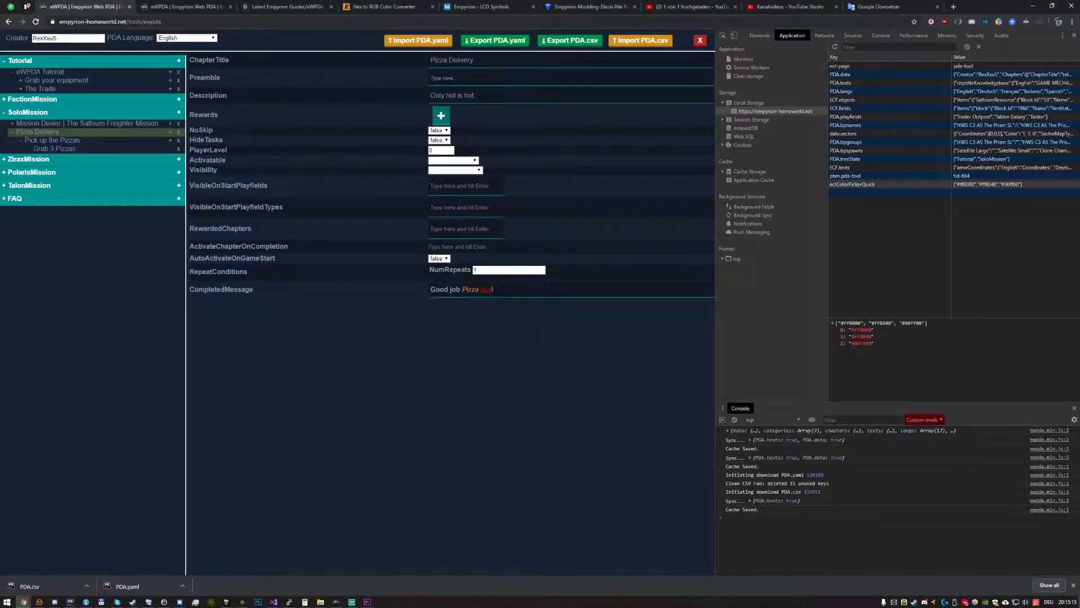
pyautogui.doubleClick(432, 290)
pyautogui.moveTo(452, 288); pyautogui.dragTo(425, 248)
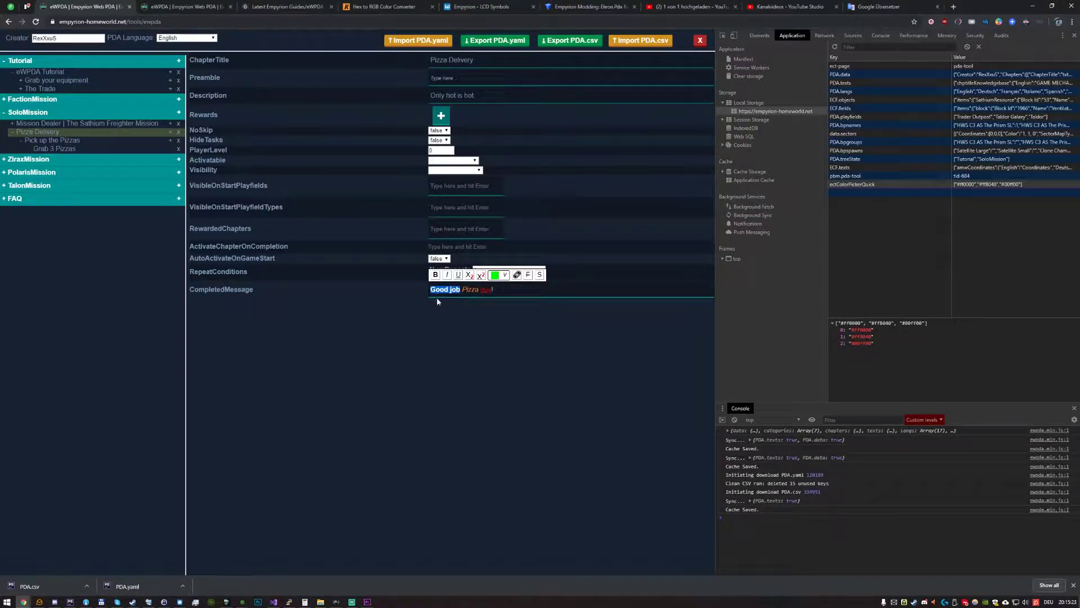
pyautogui.click(451, 290)
pyautogui.hotkey('alt', 'Tab')
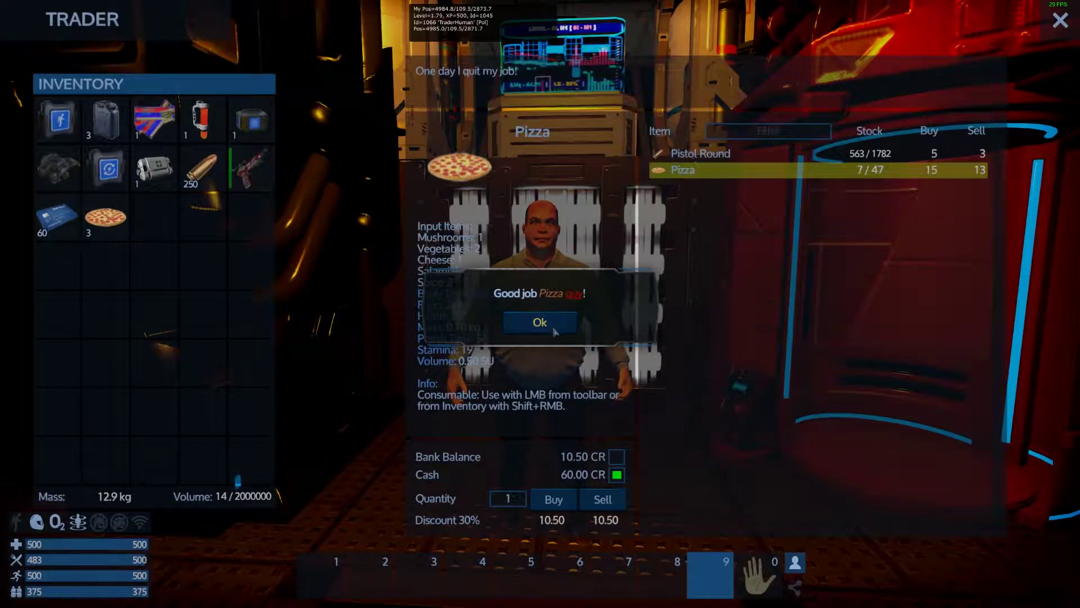
# Step: Dismiss the completion message, check the Pizza Delivery solo mission in the PDA, and switch back to eWPDA
pyautogui.click(539, 322)
pyautogui.press('Escape')
pyautogui.press('p')
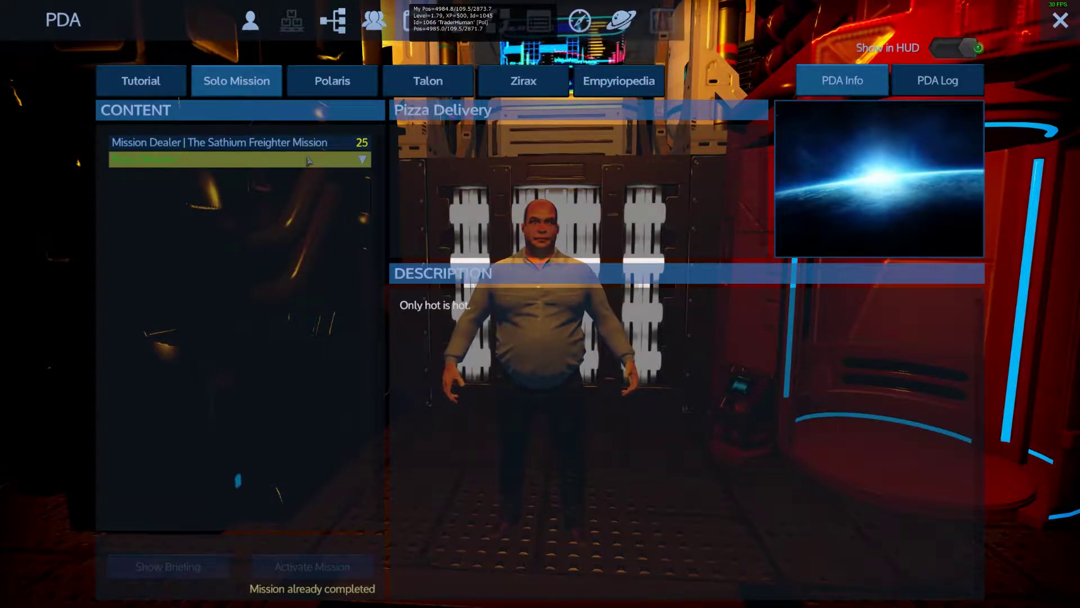
pyautogui.press('Escape')
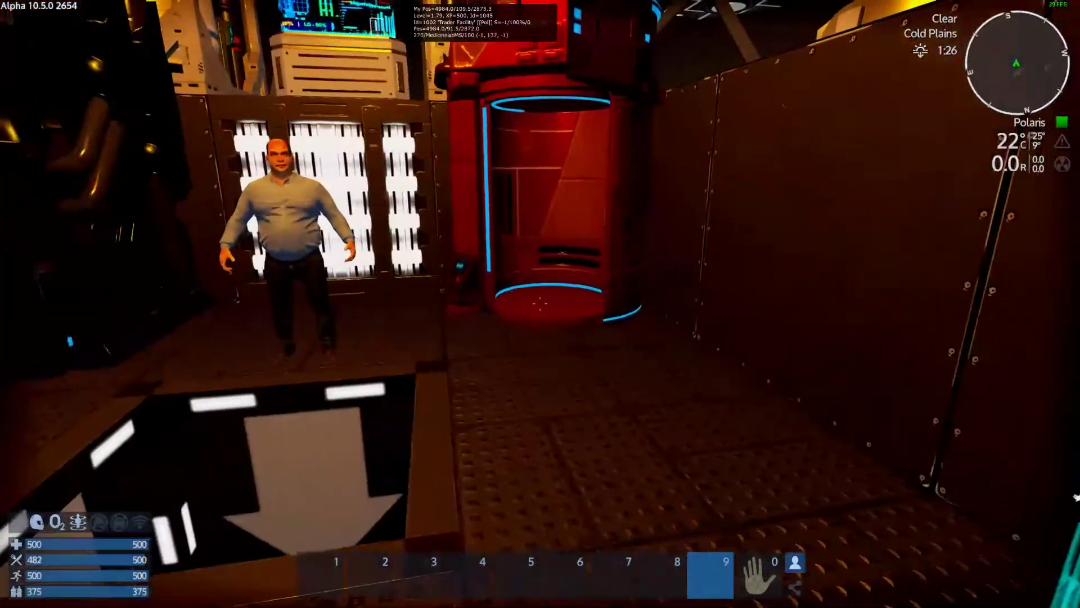
pyautogui.press('w')
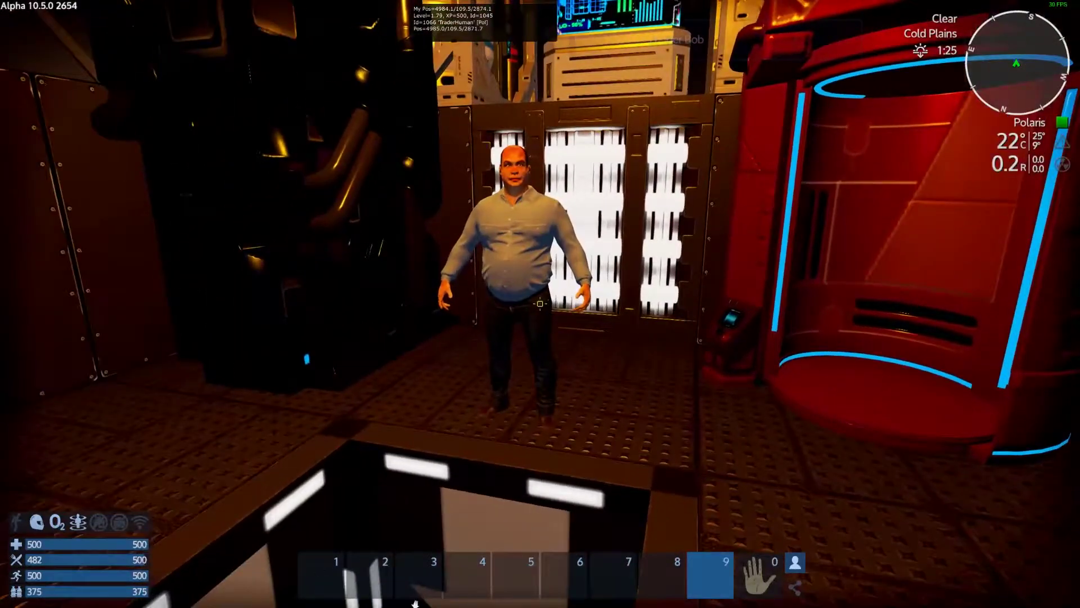
pyautogui.hotkey('alt', 'Tab')
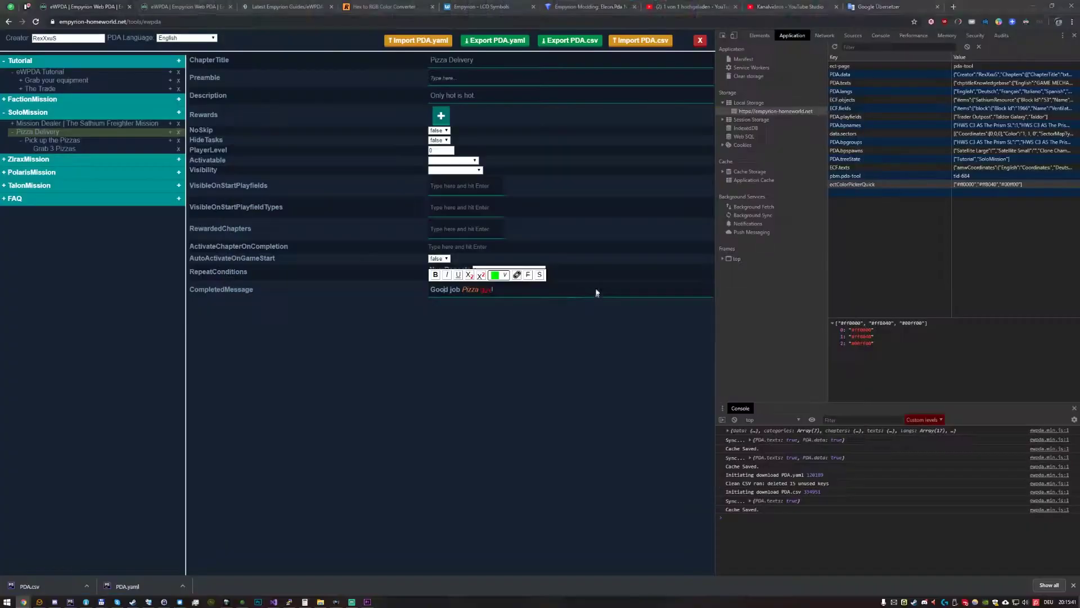